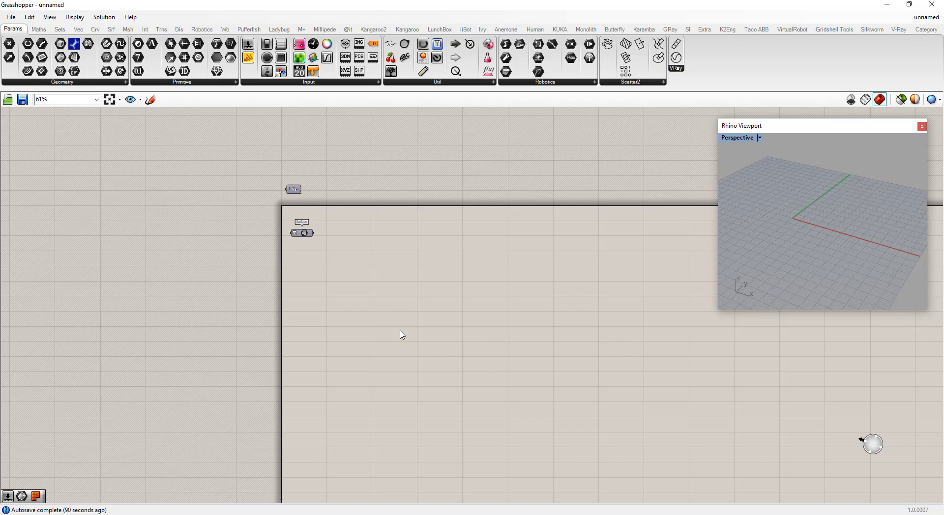
Step: Add an Evaluate Surface component beside the Surface parameter and wire the surface into its S input
click(305, 238)
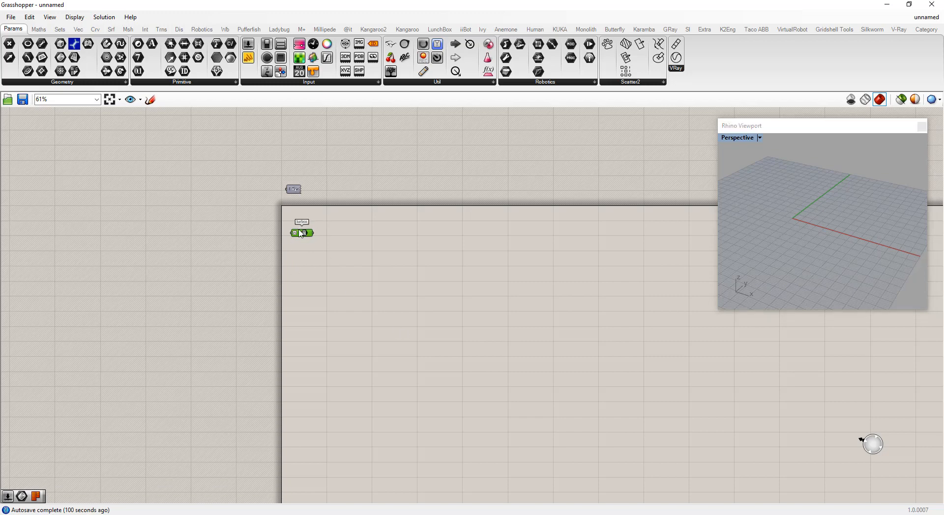
mouse_move(301, 233)
double_click(413, 257)
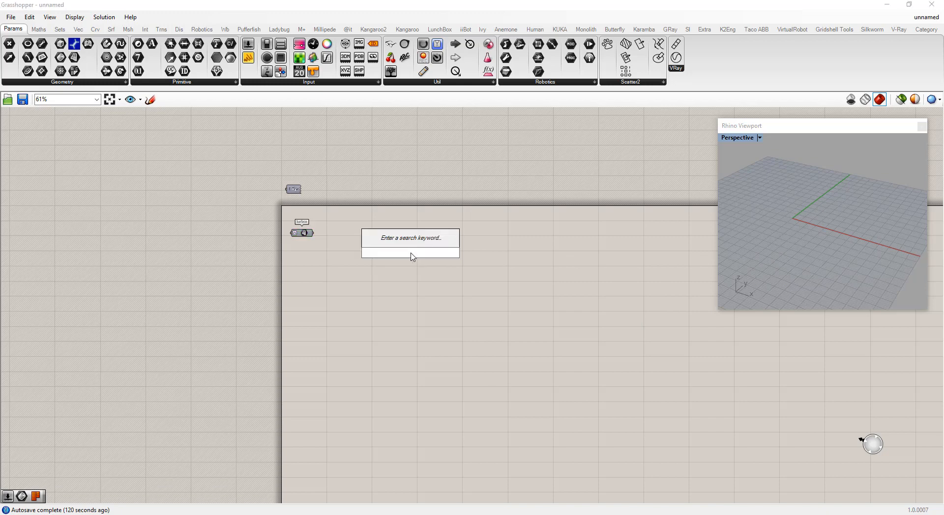
text(eval)
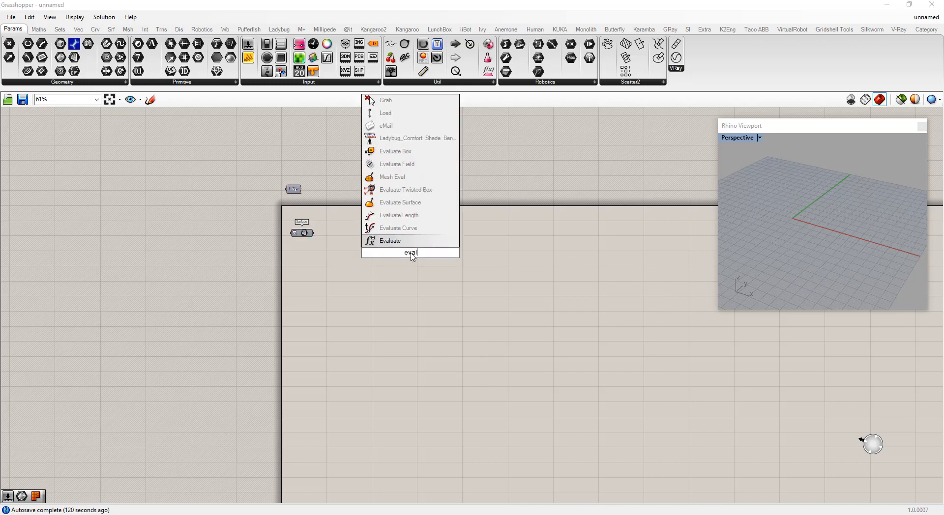
text(uate)
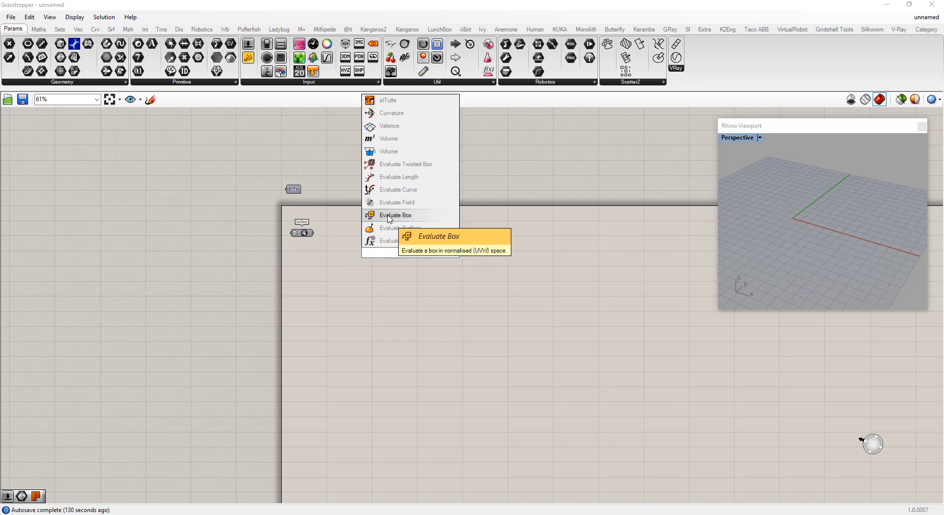
click(404, 229)
drag(409, 252, 438, 241)
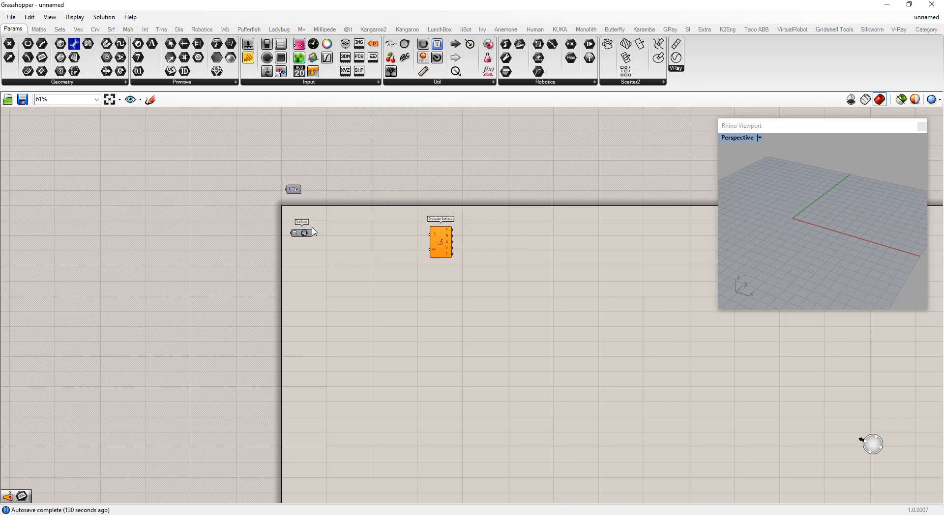
drag(314, 233, 441, 238)
Step: Add an MD Slider below the Surface parameter and connect it to the uv input of Evaluate Surface
double_click(349, 265)
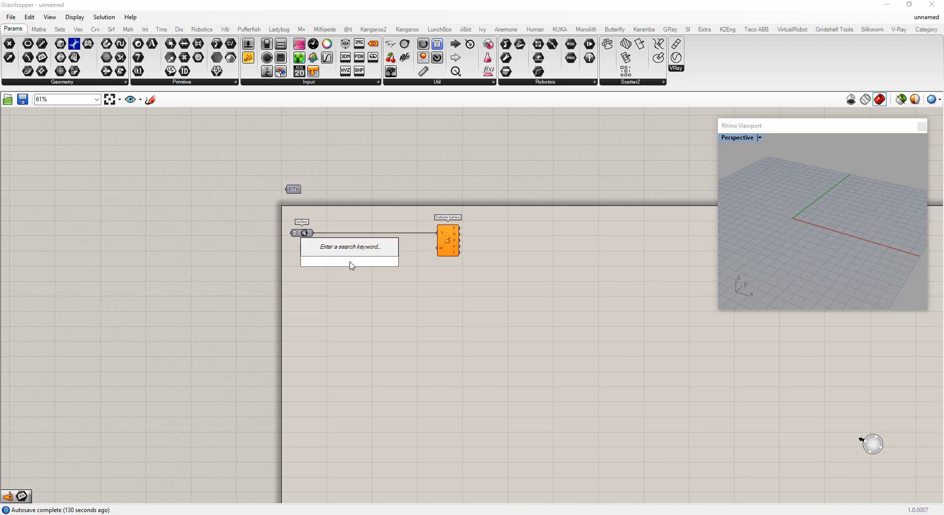
text(md)
key(Return)
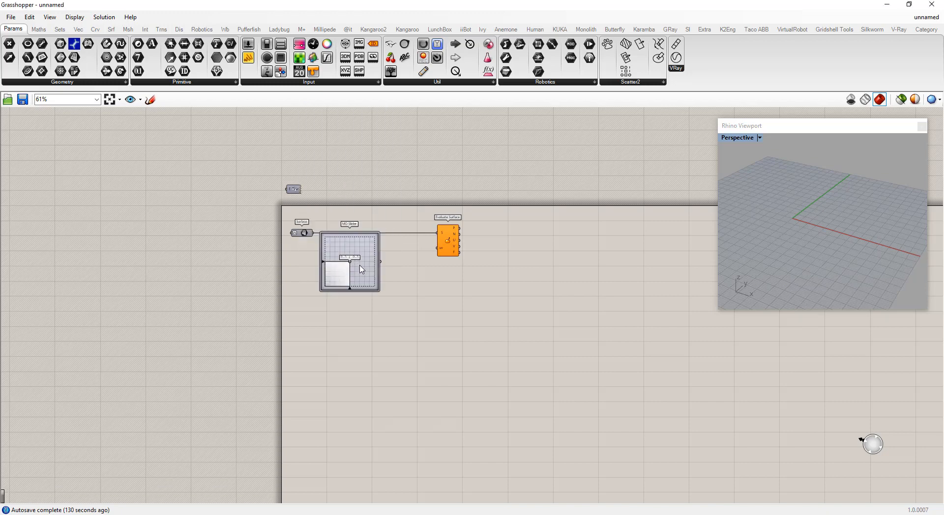
drag(360, 269, 357, 290)
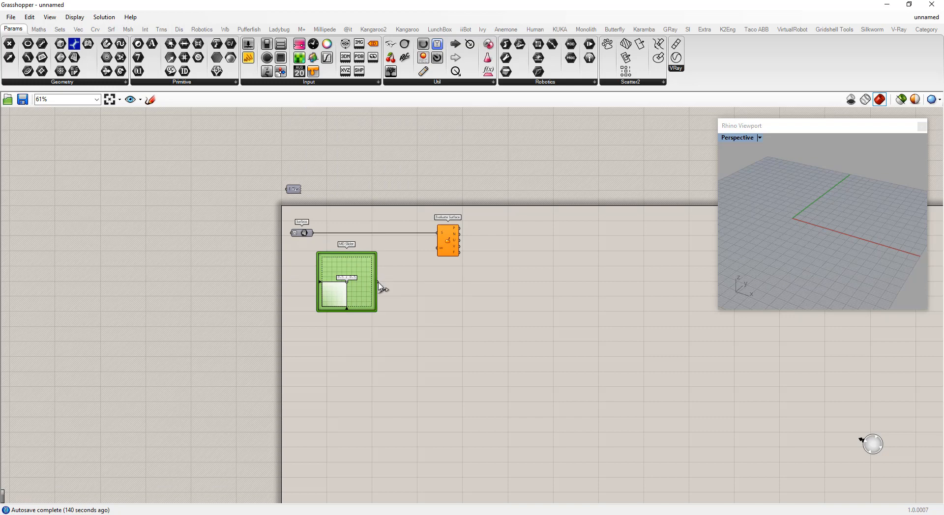
drag(377, 281, 439, 249)
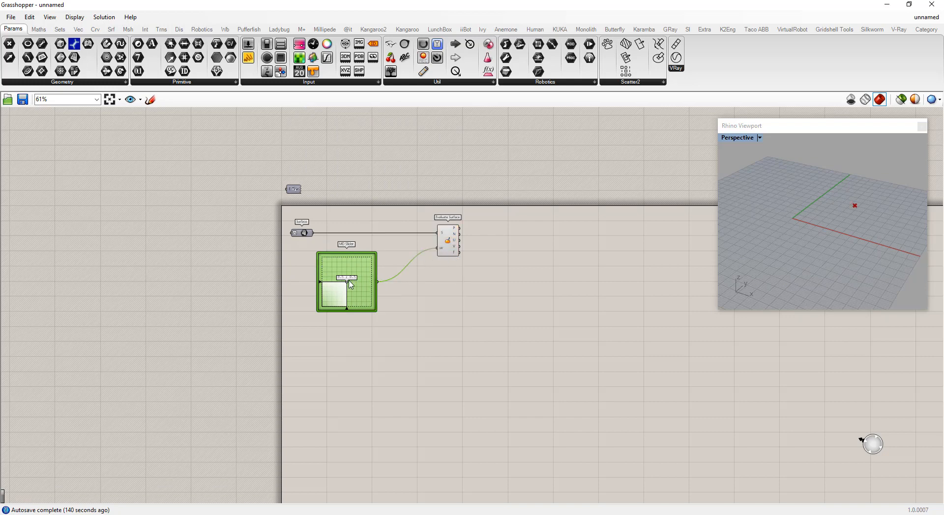
Step: Try several MD Slider positions to shift the evaluated point, ending at about 0.27, 0.59
drag(347, 286, 387, 287)
right_drag(858, 253, 774, 210)
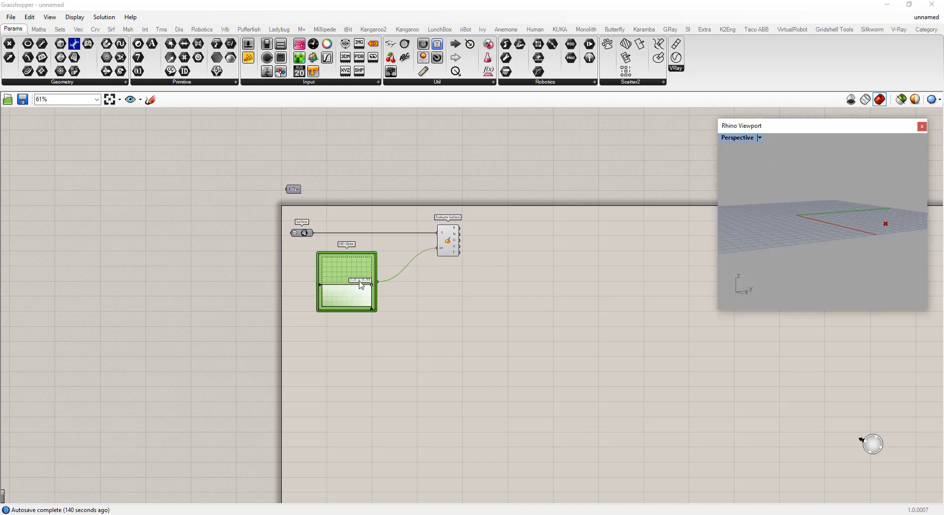
mouse_move(372, 287)
mouse_down()
mouse_move(325, 266)
mouse_move(363, 258)
mouse_move(353, 286)
mouse_move(373, 301)
mouse_move(339, 296)
mouse_move(344, 287)
mouse_move(371, 296)
mouse_move(360, 285)
mouse_up()
right_drag(818, 236, 752, 234)
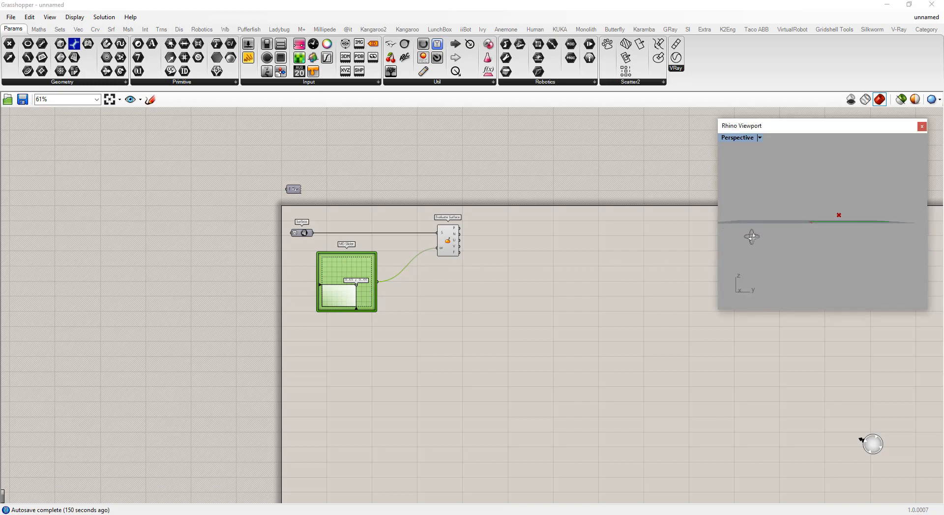
drag(357, 288, 336, 281)
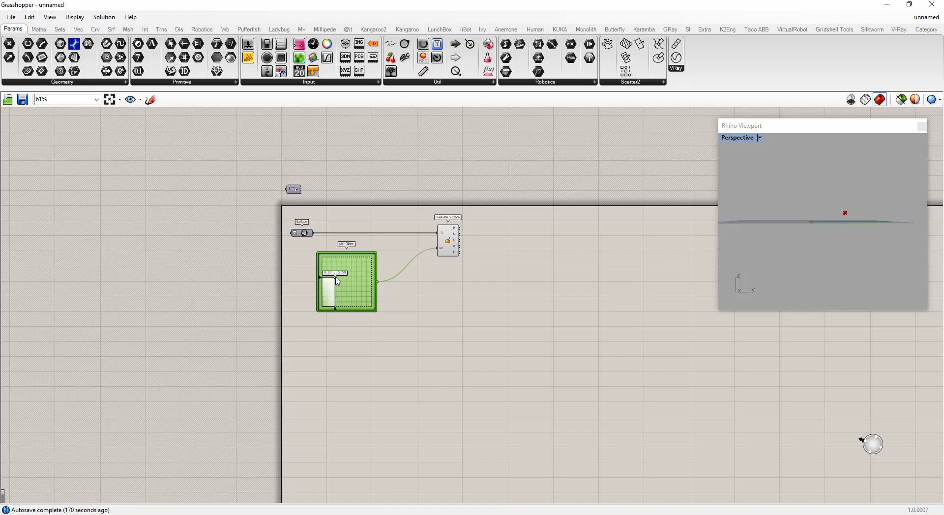
right_drag(853, 218, 841, 224)
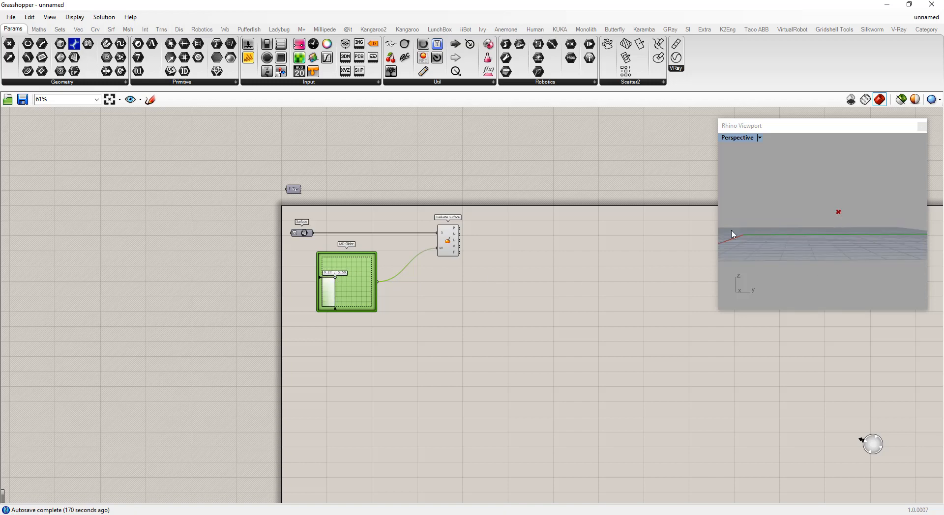
Step: Move the MD Slider down clear of the other components and place a Vector XYZ component near Evaluate Surface
click(430, 286)
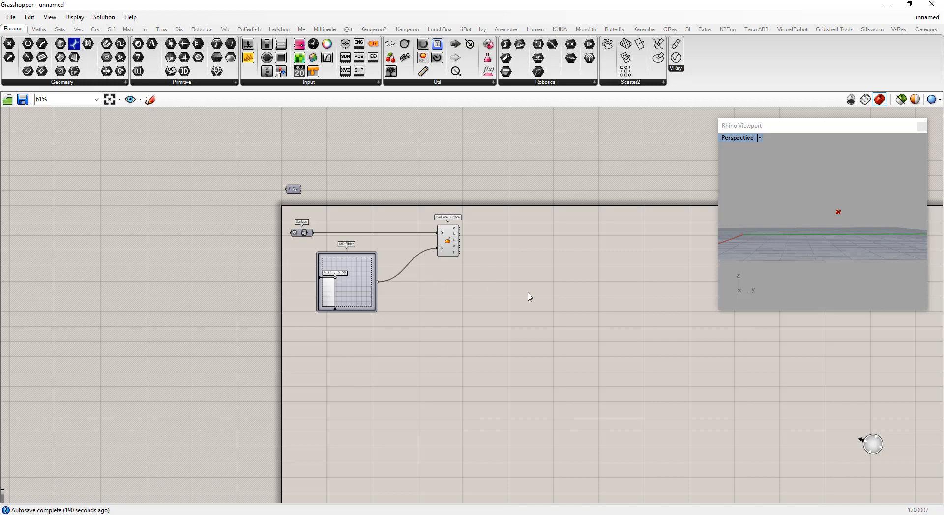
drag(346, 291, 349, 360)
click(319, 281)
double_click(320, 281)
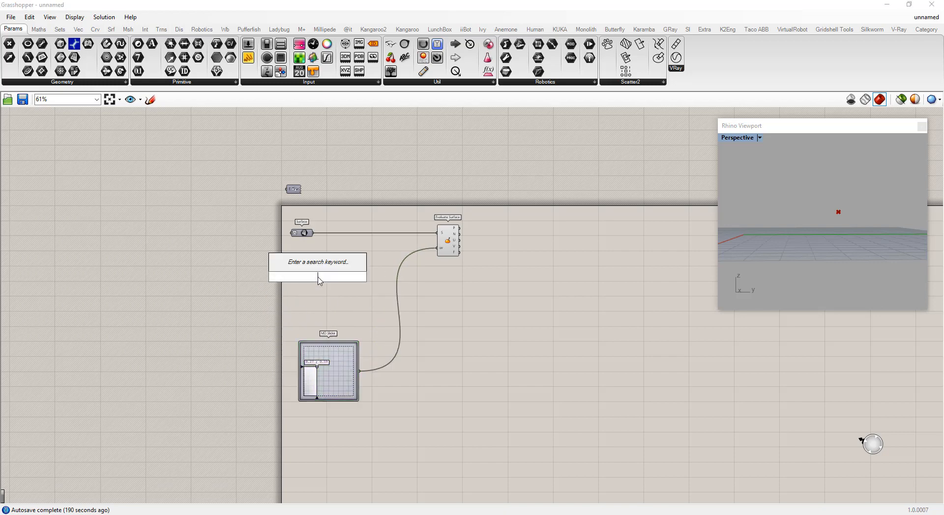
text(vector)
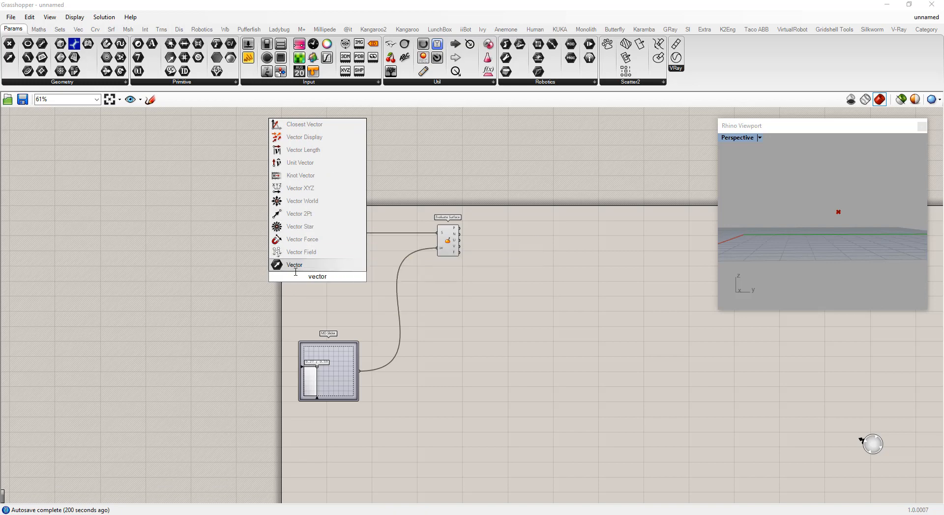
key(Up)
key(Up)
key(Up)
key(Up)
key(Up)
key(Up)
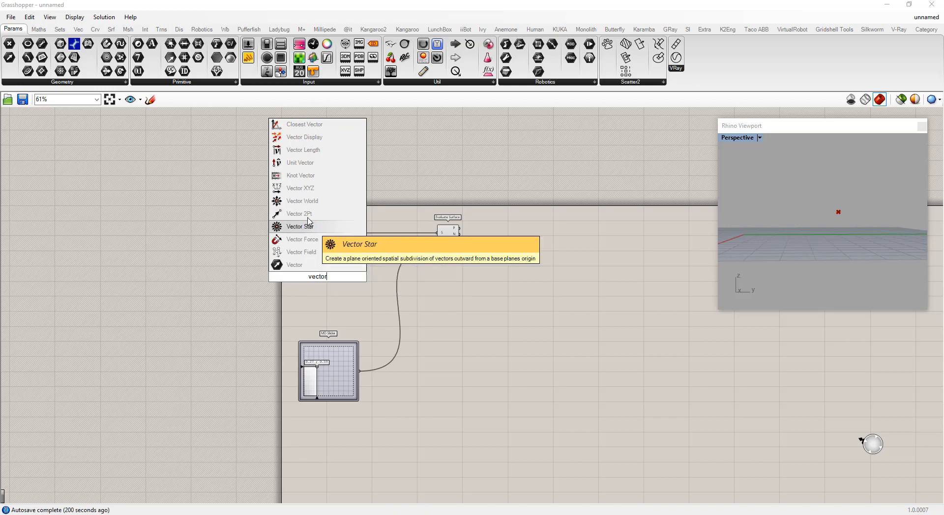
key(Return)
drag(322, 276, 374, 264)
Step: Add a number slider with the value 0.9 beside the Vector XYZ component
click(310, 263)
scroll(297, 262, up, 3)
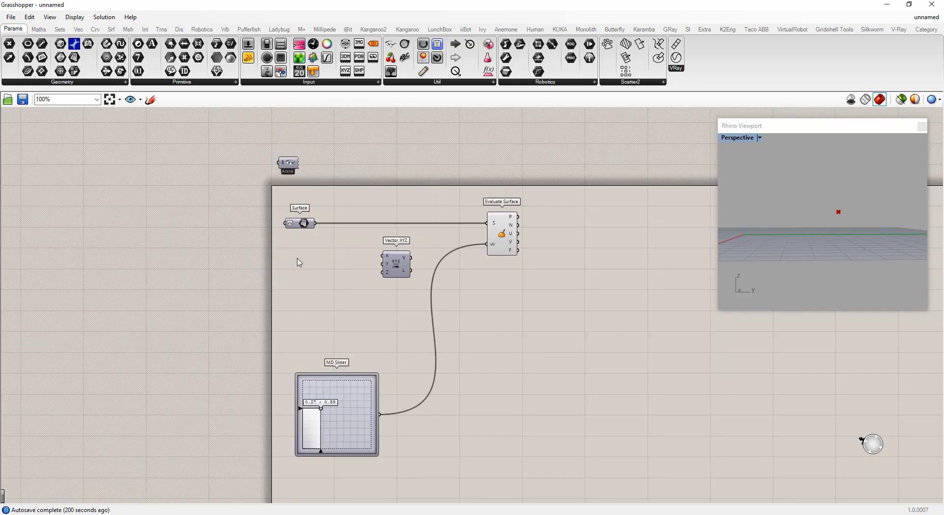
scroll(298, 259, up, 1)
scroll(298, 259, down, 3)
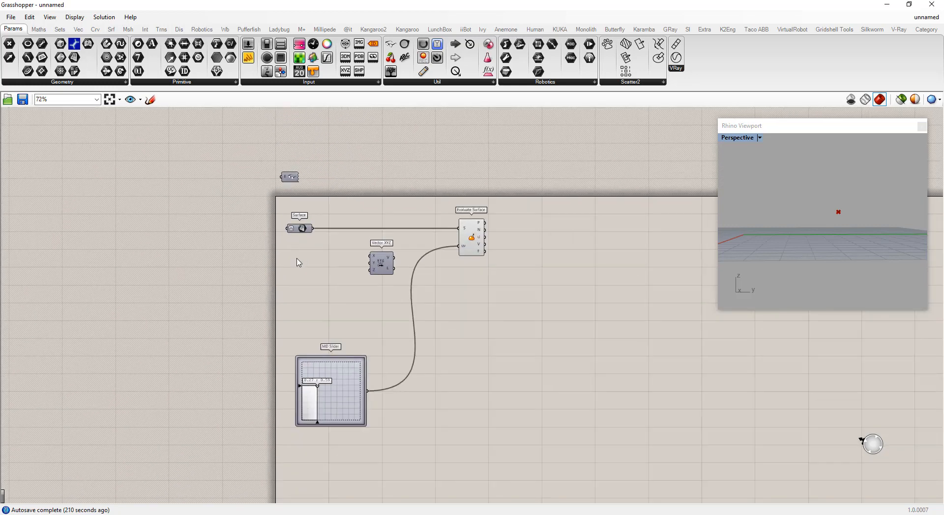
double_click(300, 264)
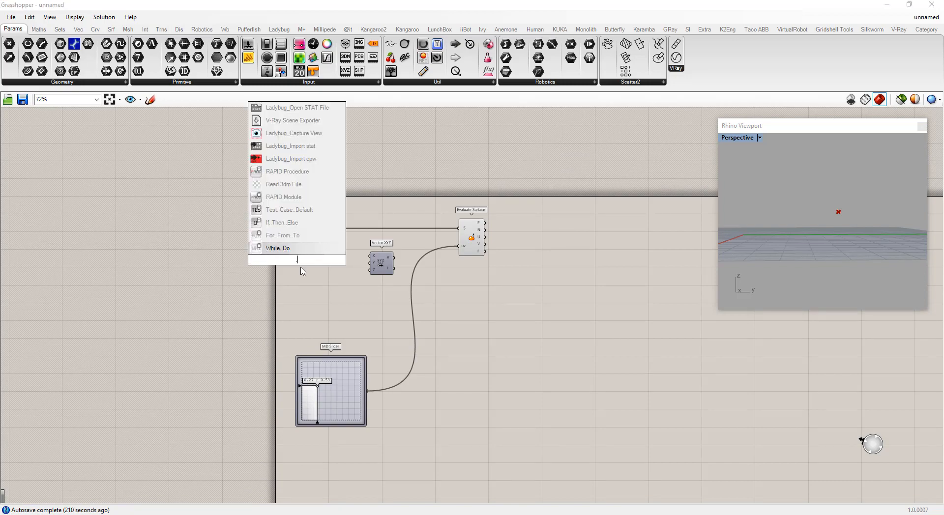
text(.9)
key(Return)
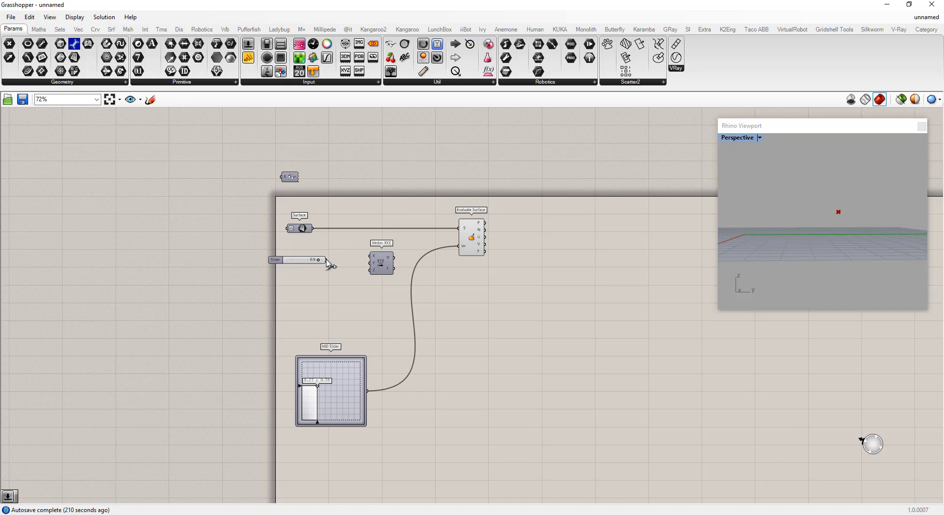
Step: Wire Vector XYZ into Evaluate Surface's uv input and feed its X and Y inputs from two number sliders set to 0.6
drag(327, 260, 459, 246)
click(316, 261)
drag(332, 261, 295, 256)
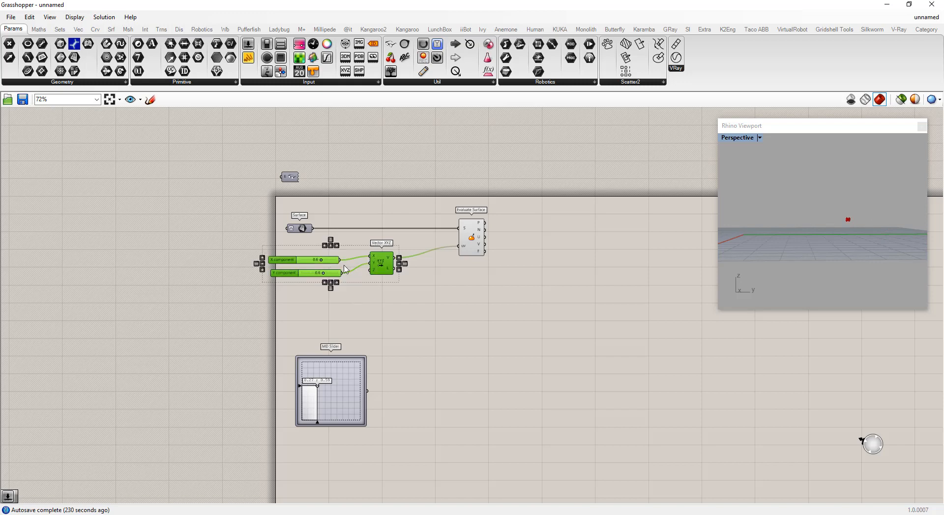
Step: Move Vector XYZ and its sliders up between Surface and Evaluate Surface, and align the Y slider under the X slider
drag(378, 268, 393, 255)
click(338, 288)
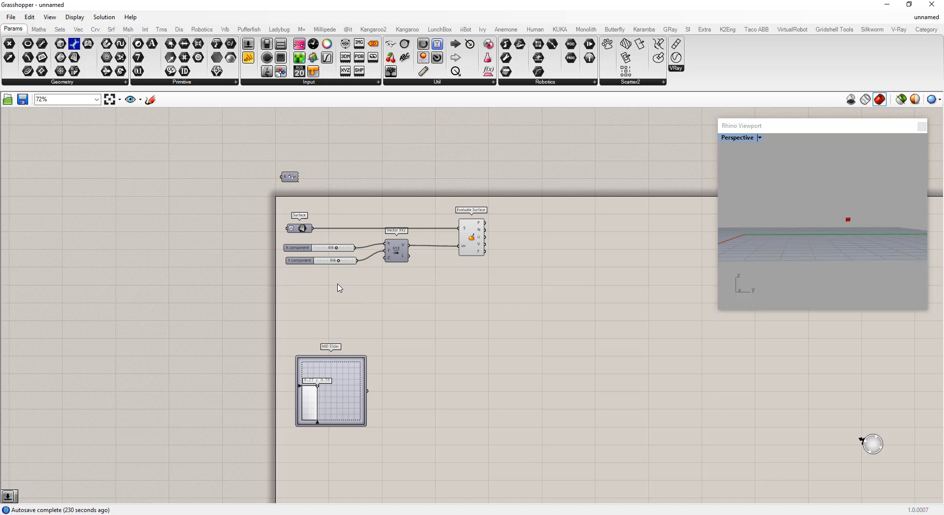
click(300, 265)
drag(298, 263, 299, 263)
click(312, 277)
Step: Set the X component slider to 0.4 and raise its accuracy to two decimal digits
right_drag(843, 226, 796, 248)
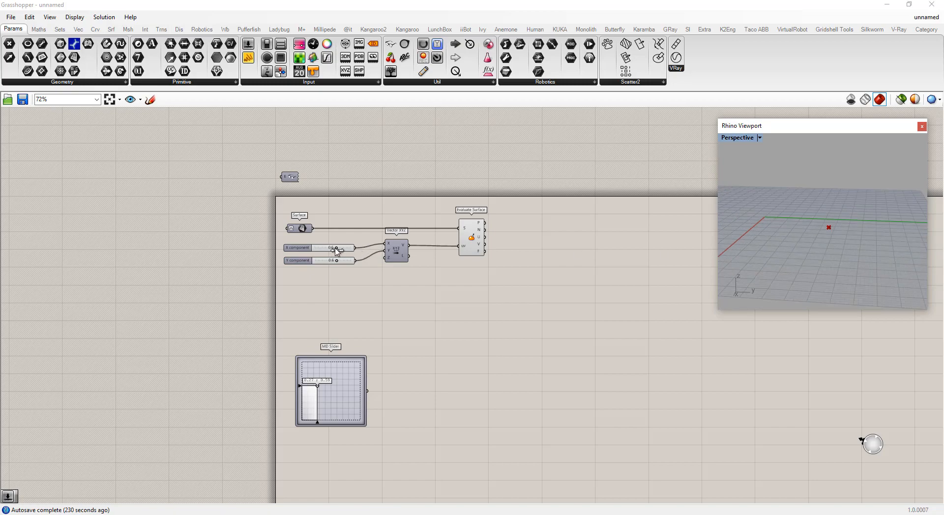
drag(336, 248, 329, 250)
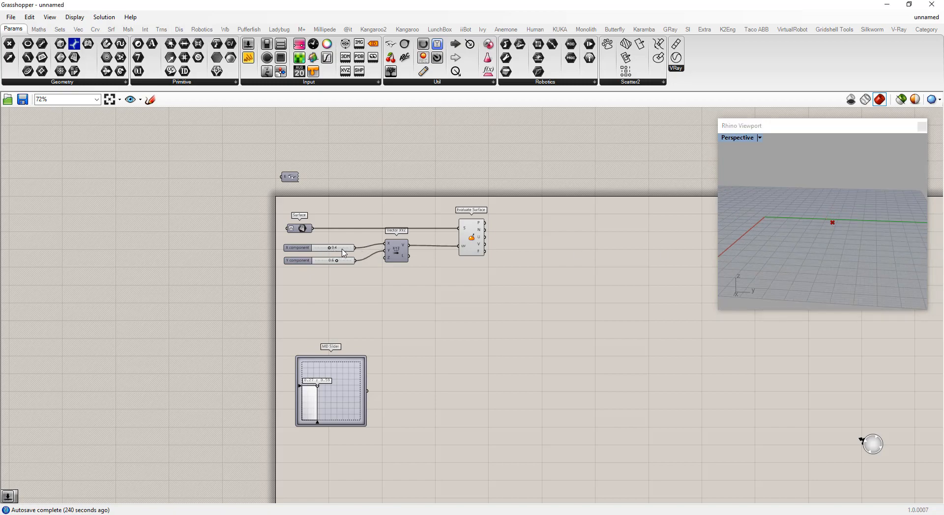
right_click(343, 249)
click(374, 292)
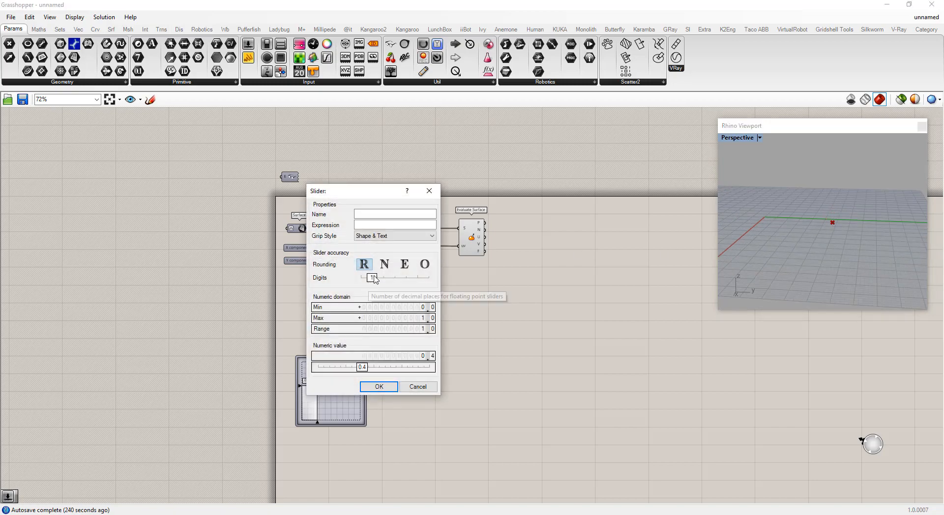
click(381, 279)
click(378, 386)
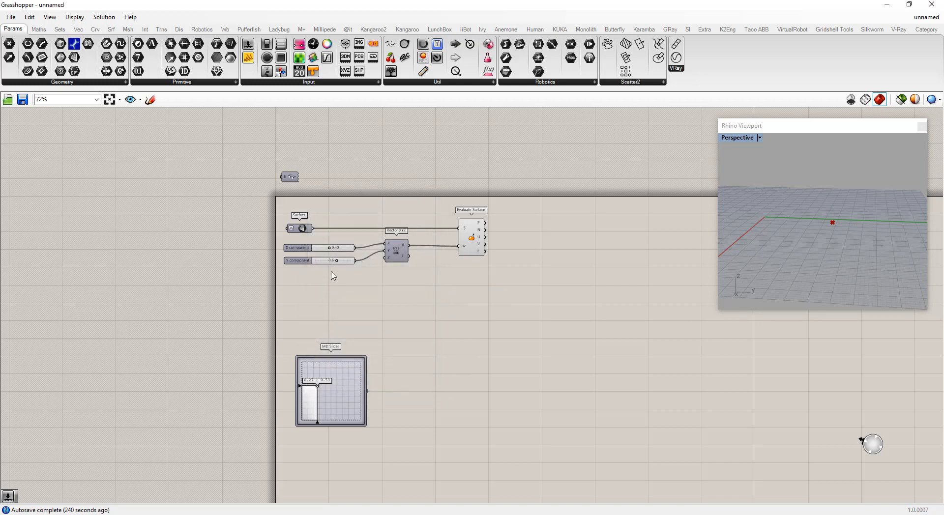
Step: Give the Y component slider two decimal digits and set the sliders to Y 0.00 and X 0.54
right_click(332, 262)
click(358, 305)
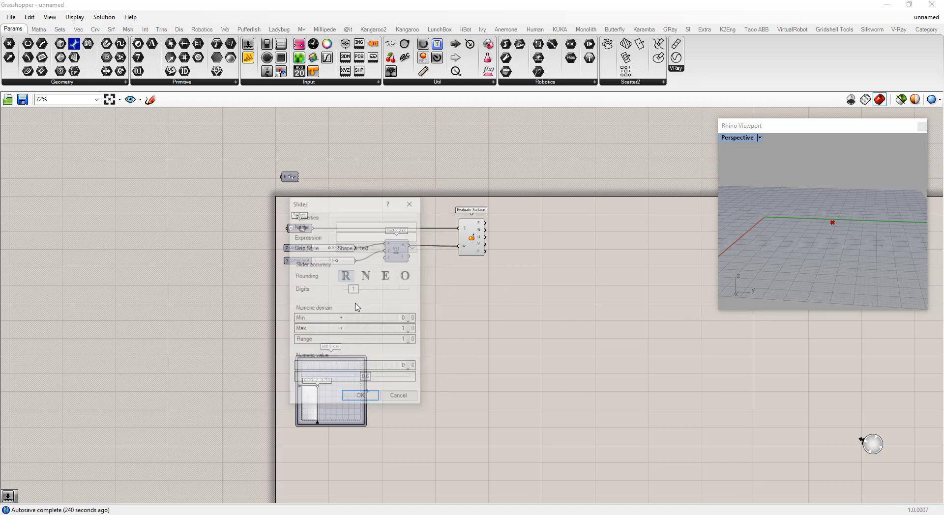
click(365, 289)
click(360, 398)
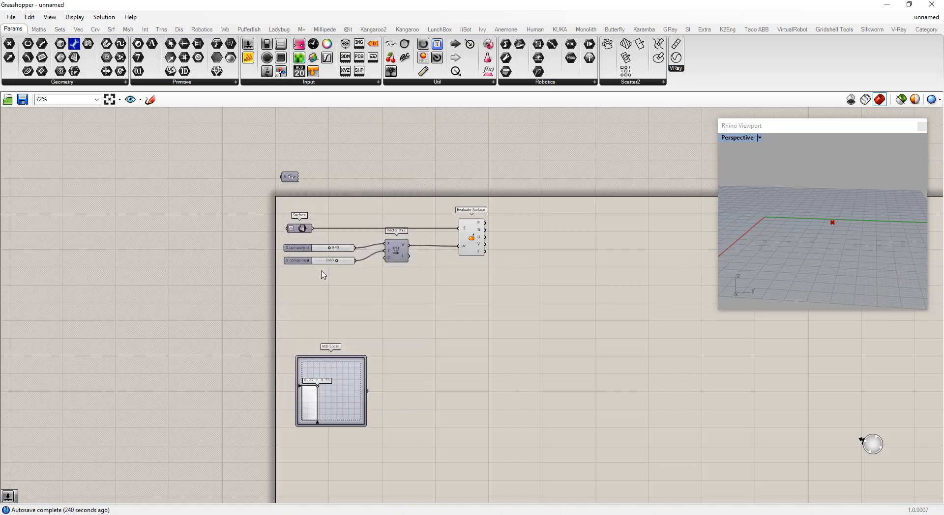
drag(336, 261, 304, 248)
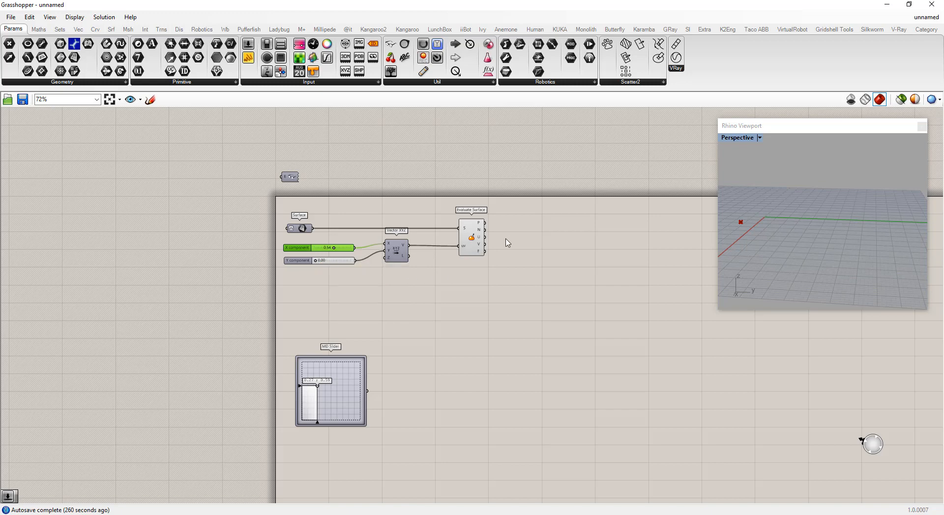
Step: Place a point Deconstruct component after Evaluate Surface, feed it the P output, and inspect its Z component
double_click(547, 246)
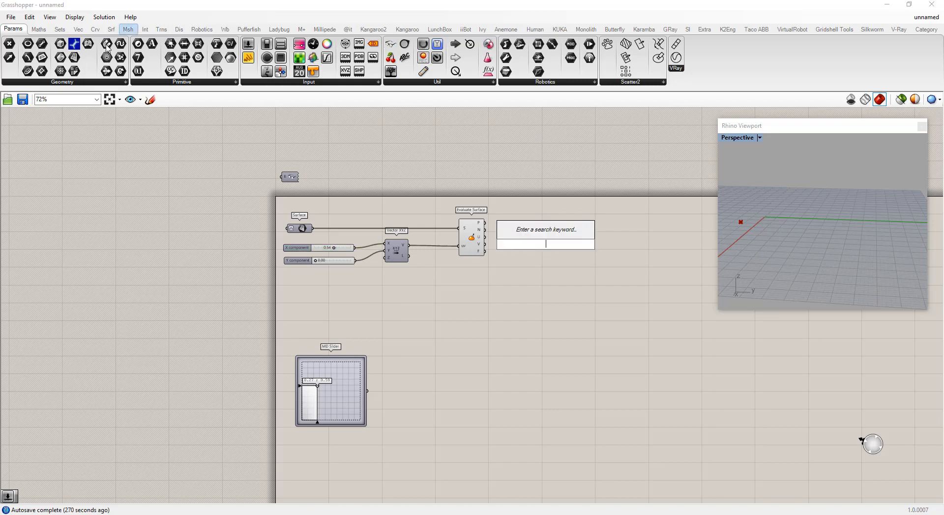
click(78, 29)
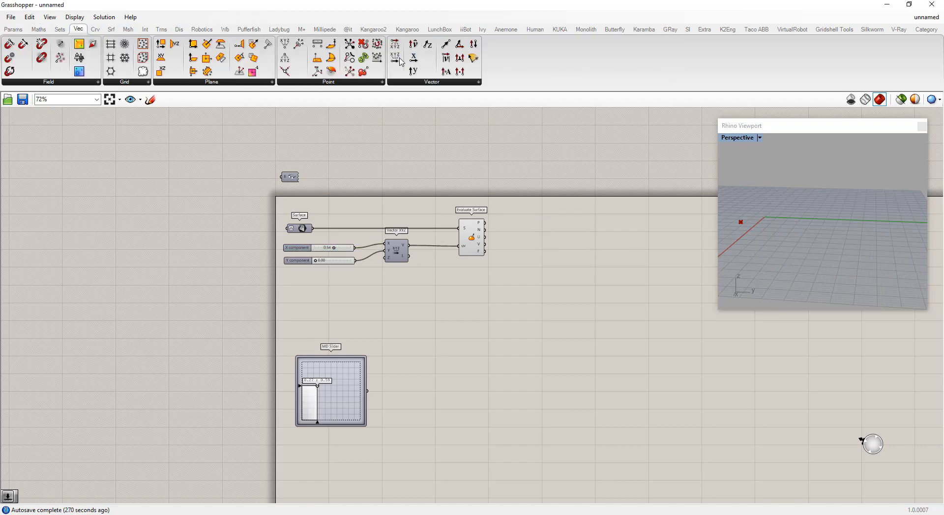
drag(285, 57, 567, 225)
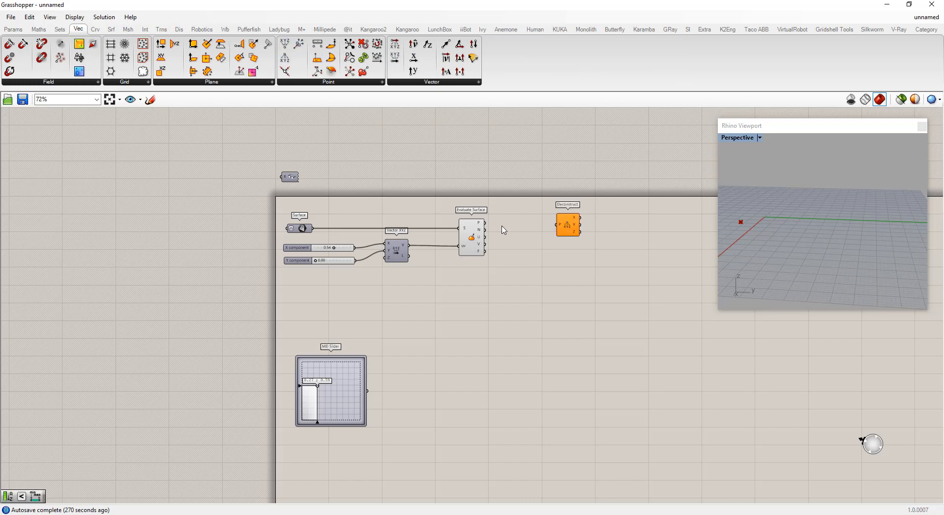
drag(485, 223, 528, 225)
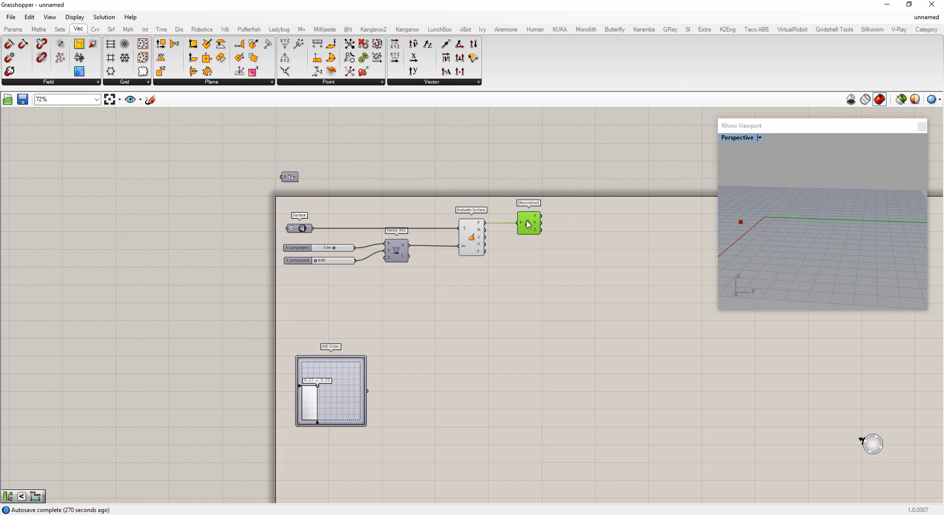
mouse_move(538, 234)
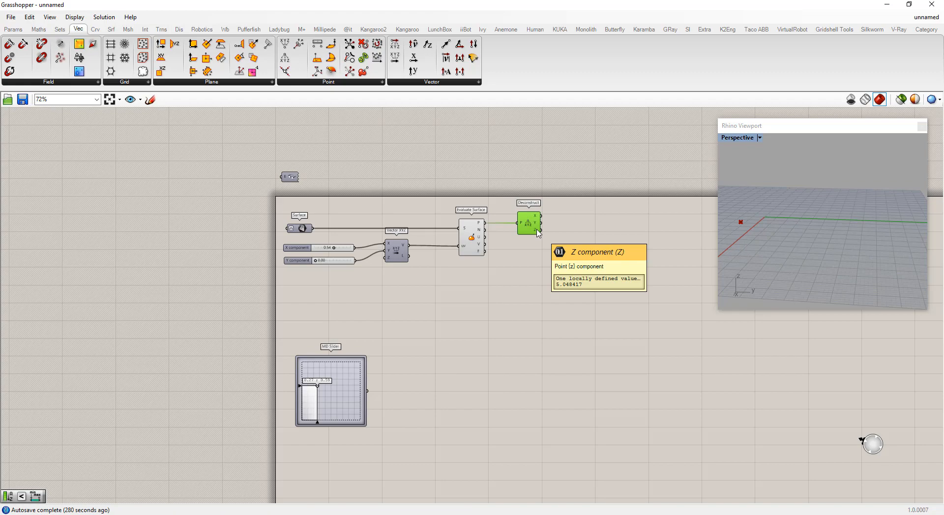
Step: Place a Galapagos evolutionary solver on the canvas, well past the point Deconstruct component
click(531, 274)
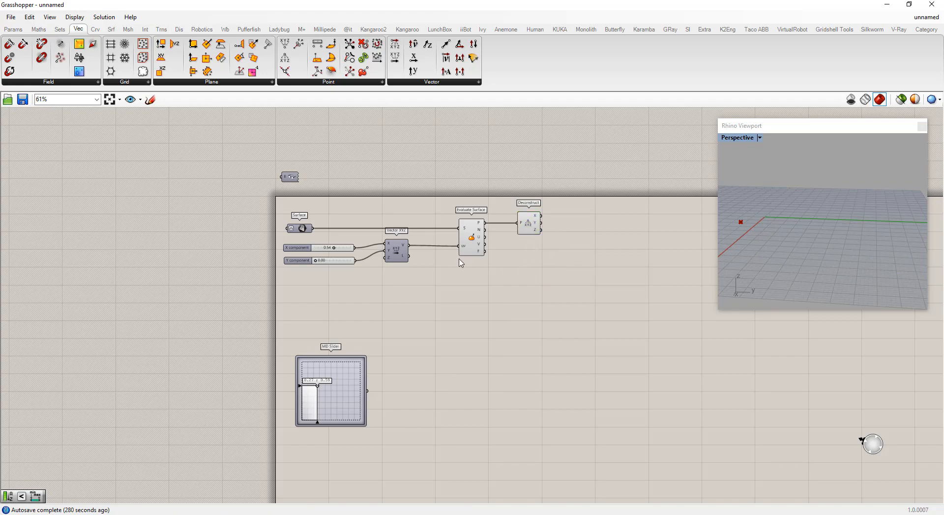
scroll(459, 263, down, 2)
scroll(626, 267, up, 2)
scroll(563, 258, down, 2)
double_click(570, 264)
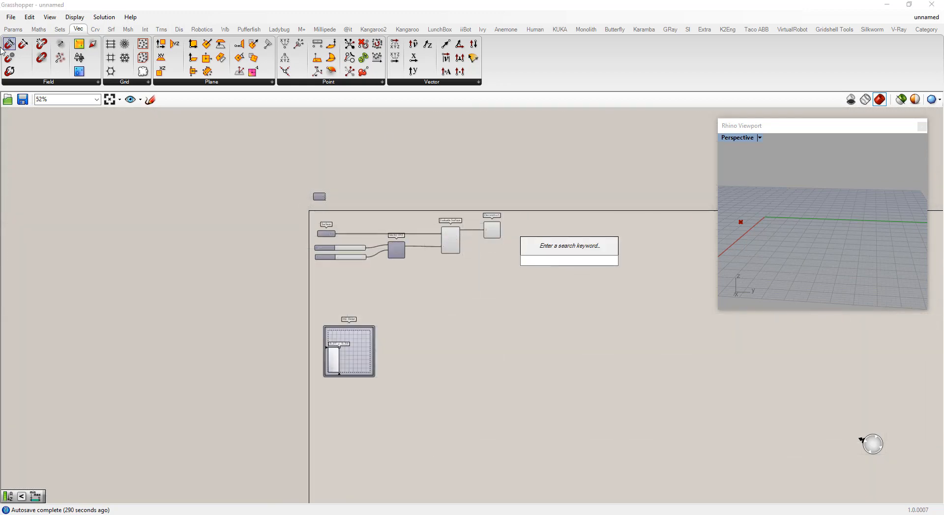
click(13, 29)
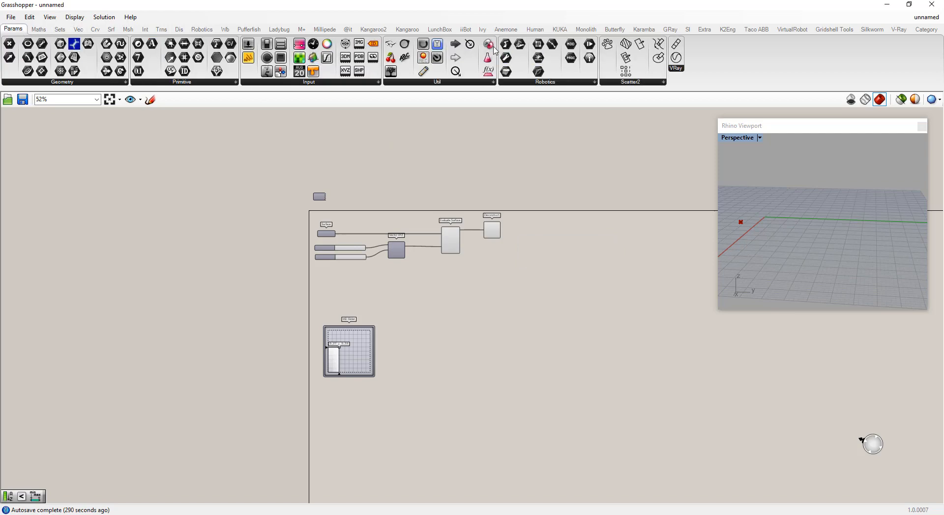
drag(488, 44, 628, 243)
scroll(557, 262, up, 3)
scroll(484, 239, down, 1)
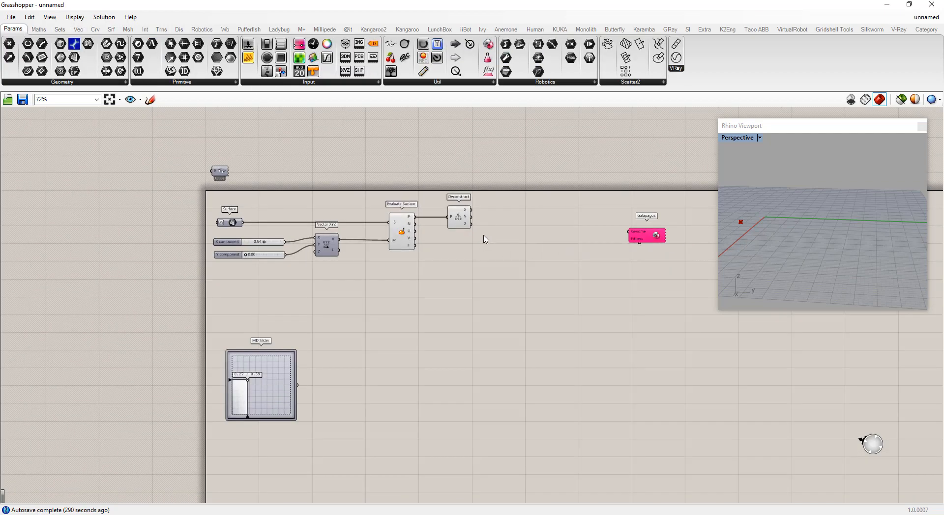
Step: Connect Galapagos Fitness to Deconstruct's Z output and Genome to both the X and Y component sliders
mouse_move(471, 224)
mouse_down()
mouse_move(624, 272)
mouse_move(637, 249)
mouse_move(465, 227)
mouse_up()
drag(628, 235, 285, 242)
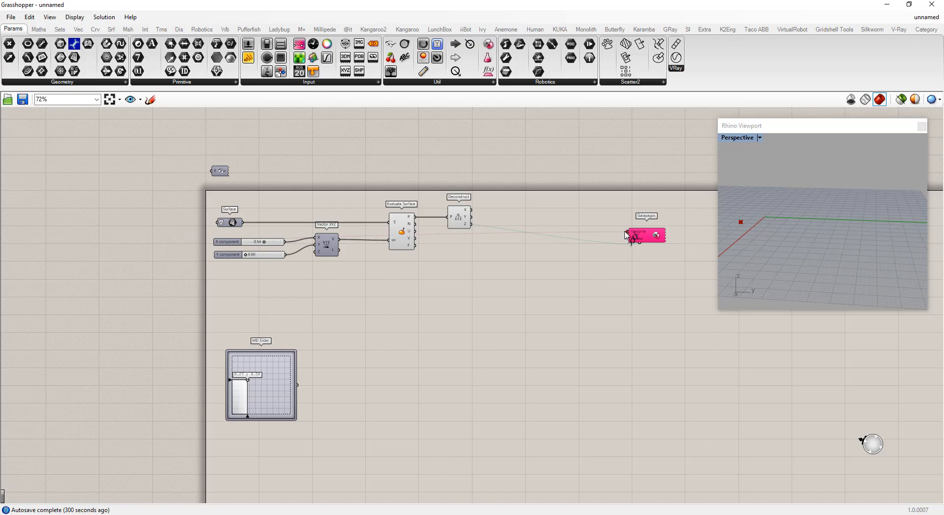
drag(630, 235, 284, 262)
drag(646, 236, 295, 263)
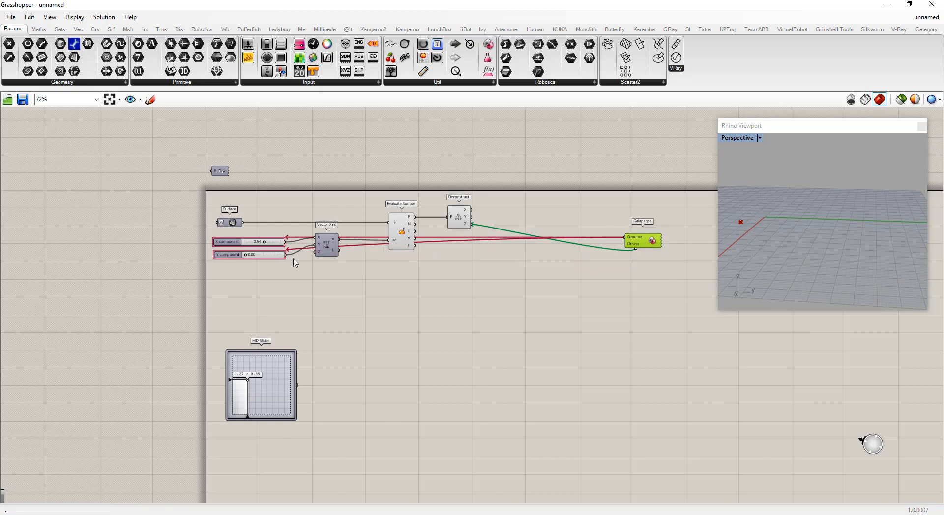
click(643, 233)
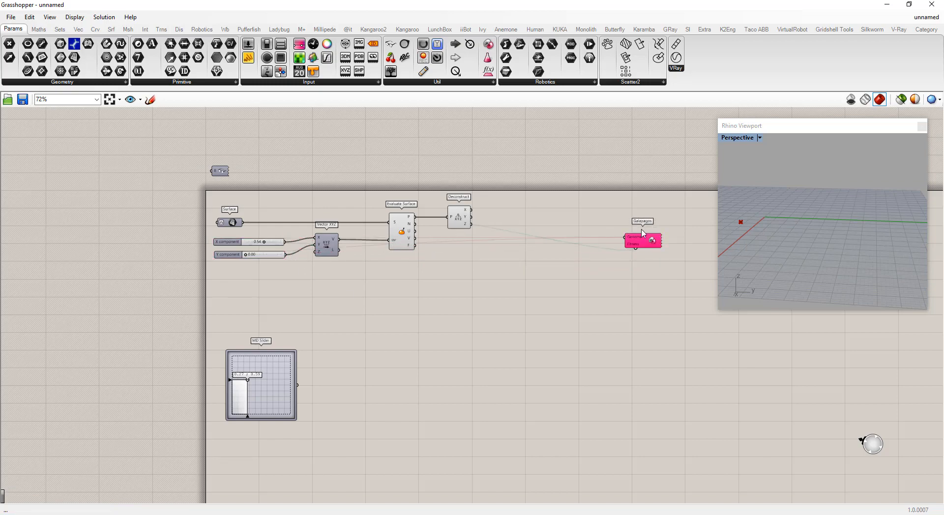
Step: Open the Galapagos editor and start the evolutionary solver with the fitness set to Maximize
right_click(403, 234)
click(390, 309)
double_click(653, 244)
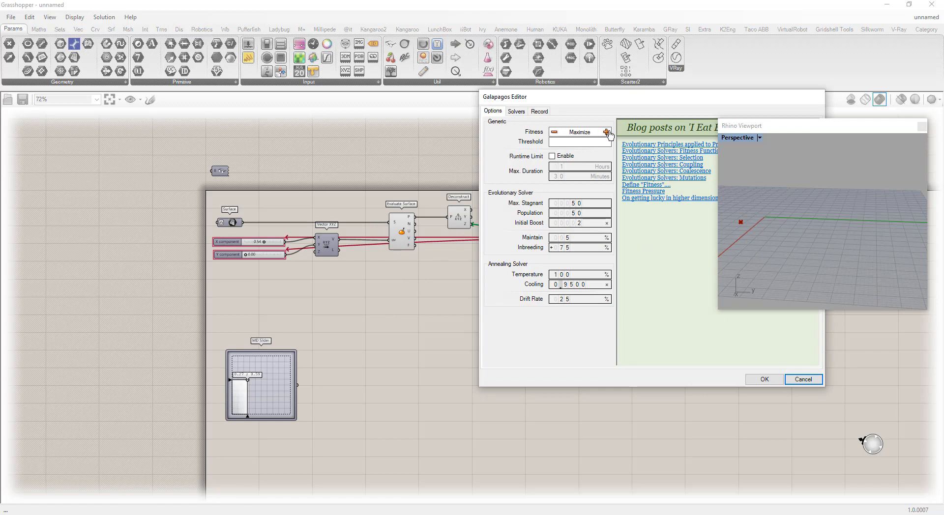
click(516, 111)
click(540, 126)
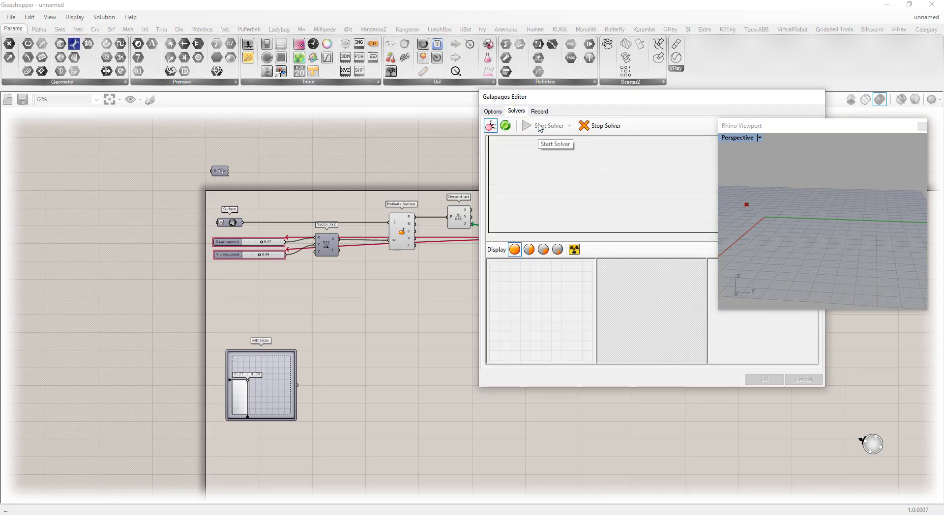
Step: Uncover the solver's display controls, change its display mode, and watch the evaluated point in the Rhino viewport from a closer angle
drag(760, 127, 774, 185)
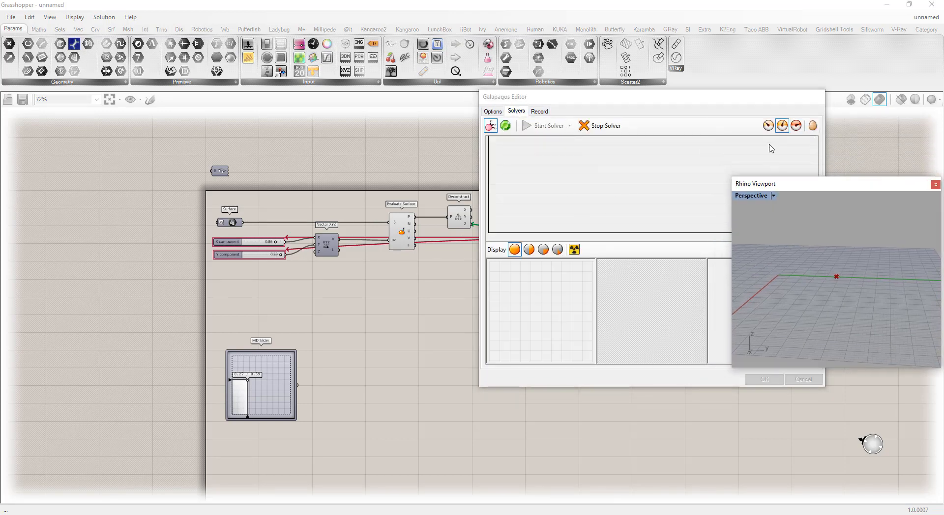
click(797, 129)
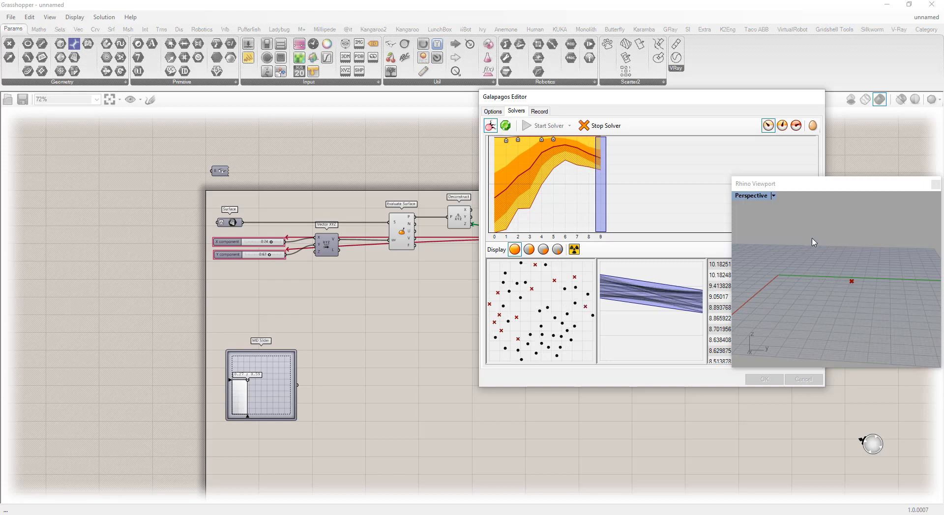
right_drag(850, 314, 855, 279)
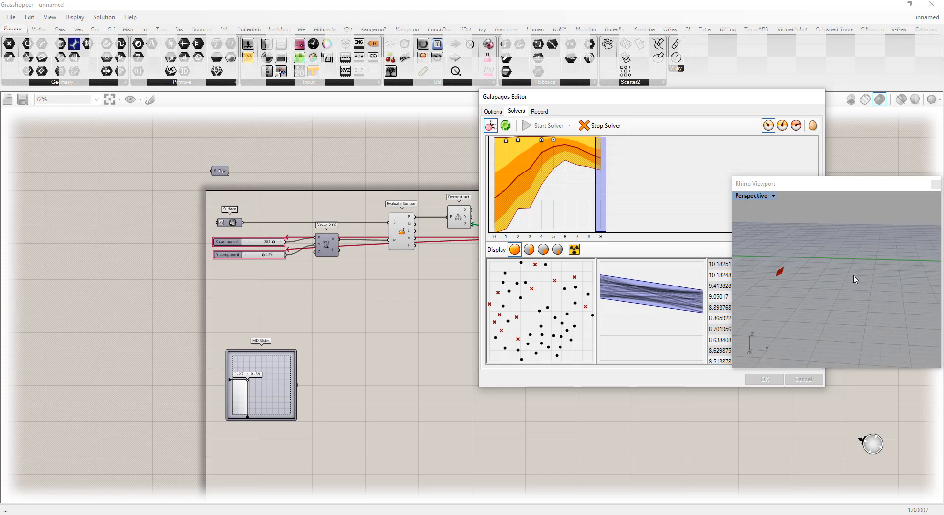
scroll(851, 268, down, 3)
scroll(842, 273, up, 2)
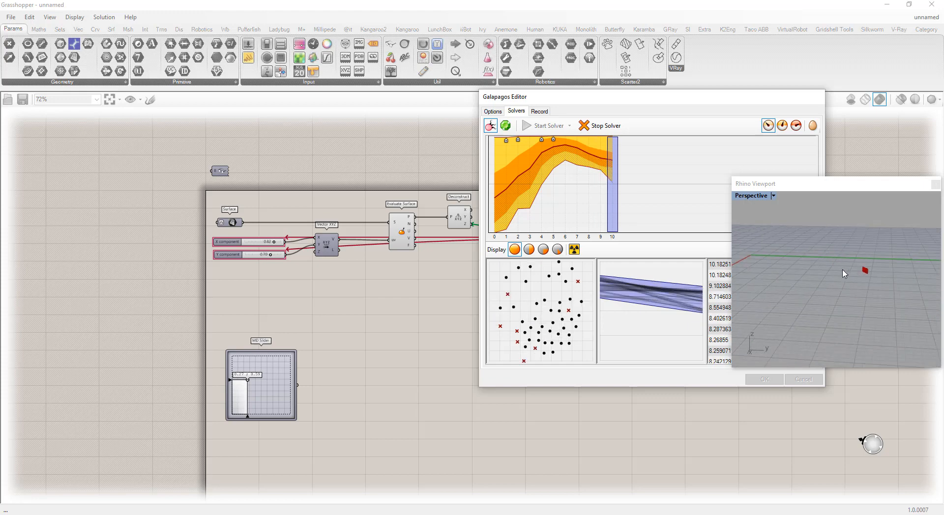
scroll(844, 273, up, 2)
scroll(848, 274, down, 1)
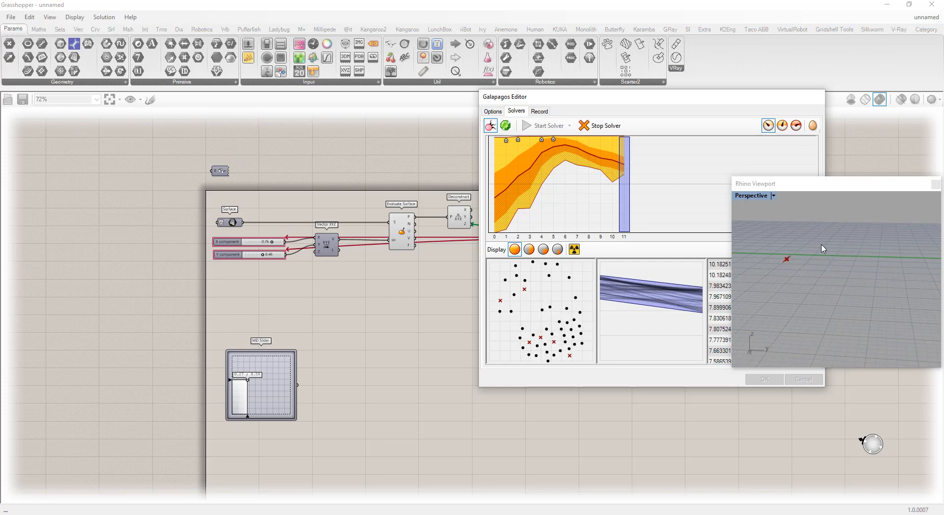
scroll(872, 252, down, 2)
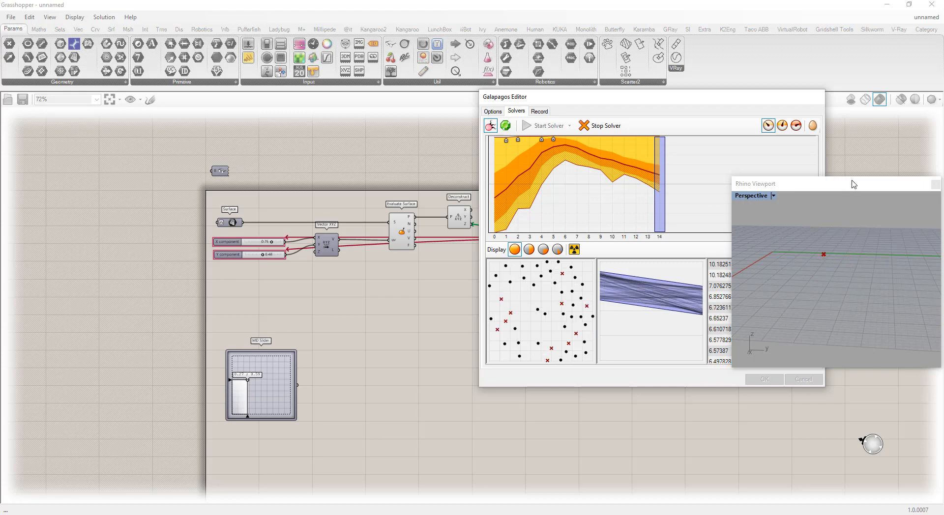
Step: Move the Rhino viewport clear of the Galapagos editor, check the genome list, and switch the solver to the fastest display mode
drag(850, 184, 117, 103)
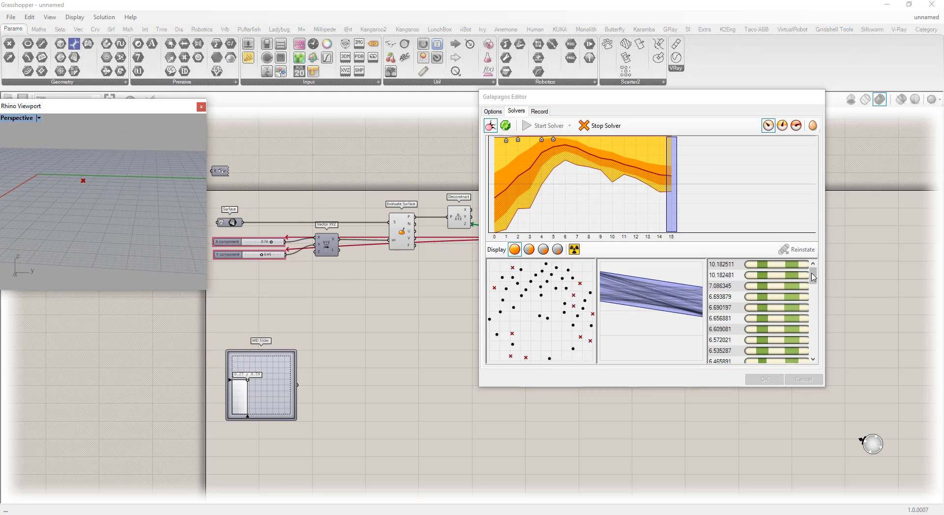
drag(813, 276, 803, 247)
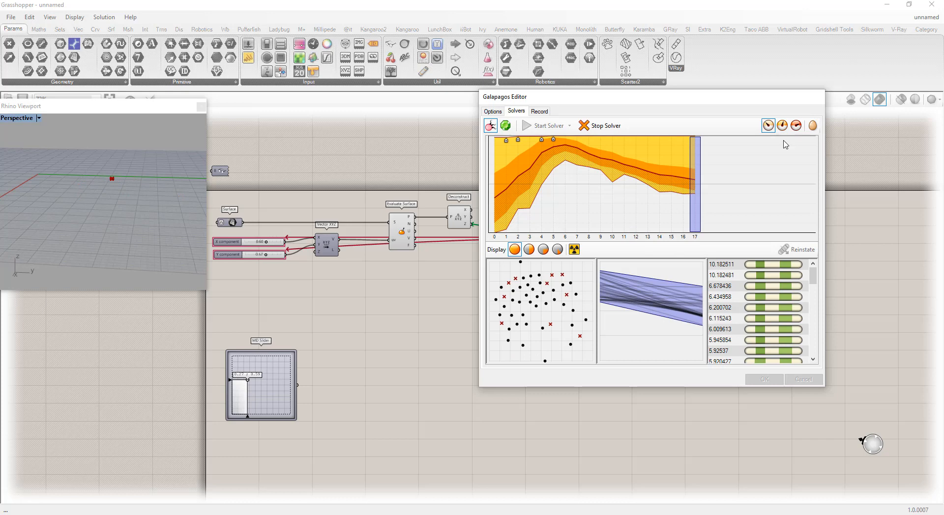
click(796, 126)
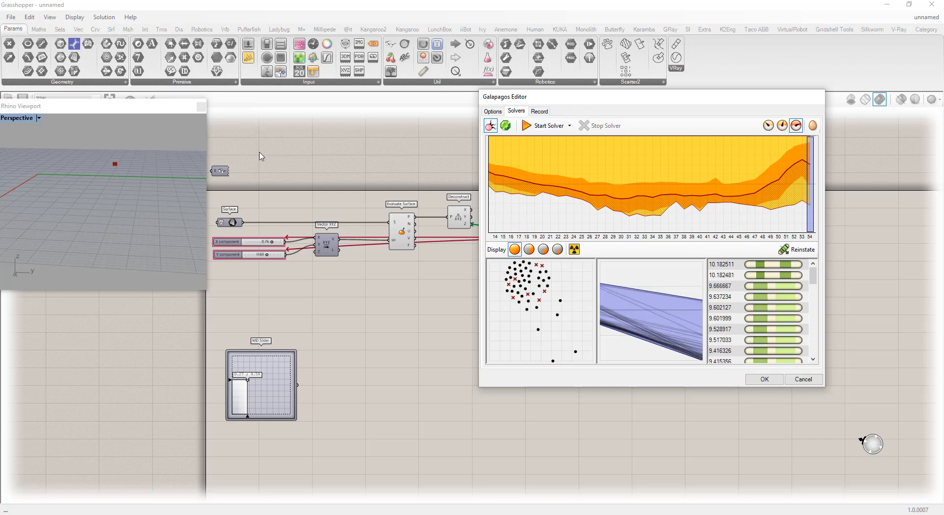
Step: Reinstate the top-ranked genome from the solver results and accept the Galapagos editor
click(772, 266)
click(793, 251)
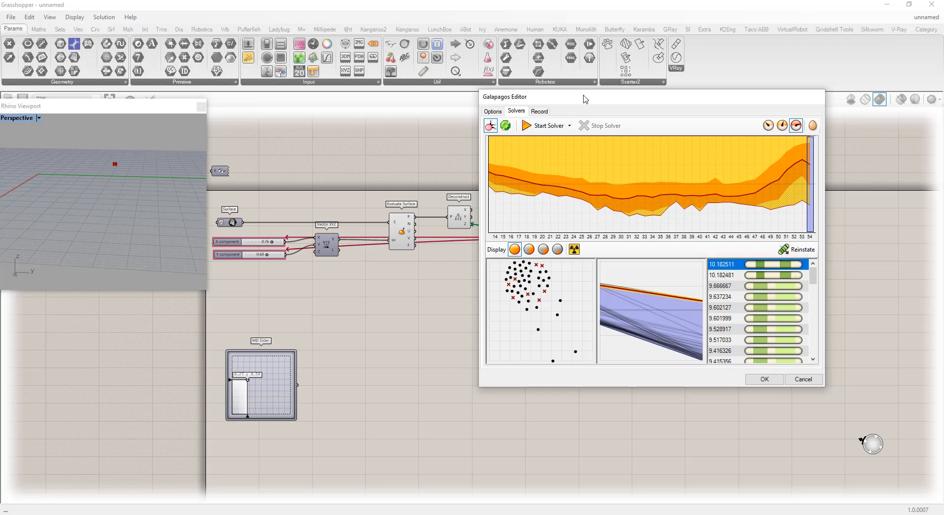
drag(585, 96, 723, 271)
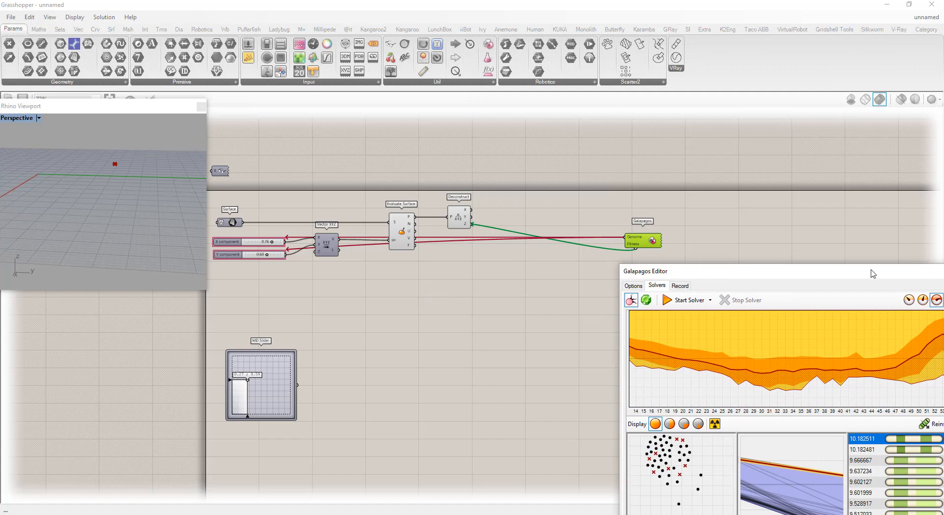
drag(857, 268, 641, 115)
click(693, 404)
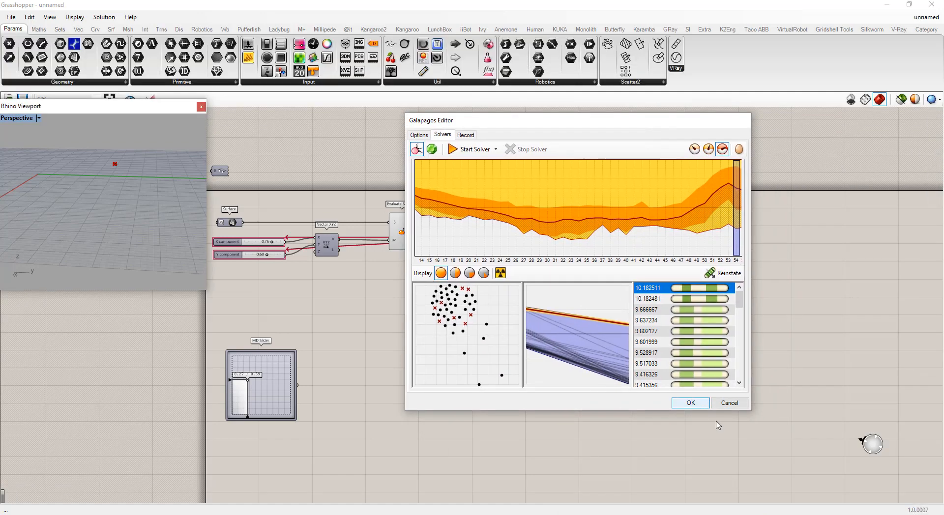
Step: Add a Point parameter fed by Evaluate Surface's P output, internalise its data, and place it below Deconstruct
click(42, 58)
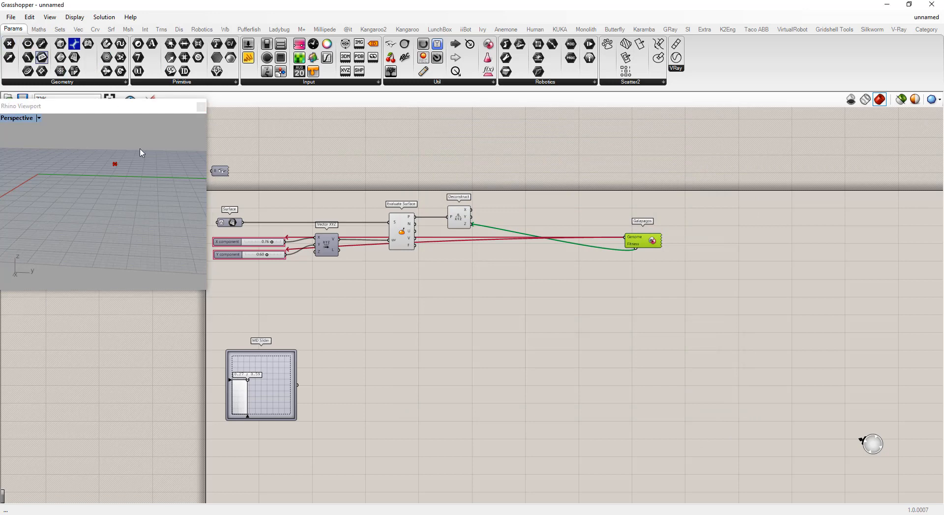
click(445, 273)
drag(414, 216, 445, 274)
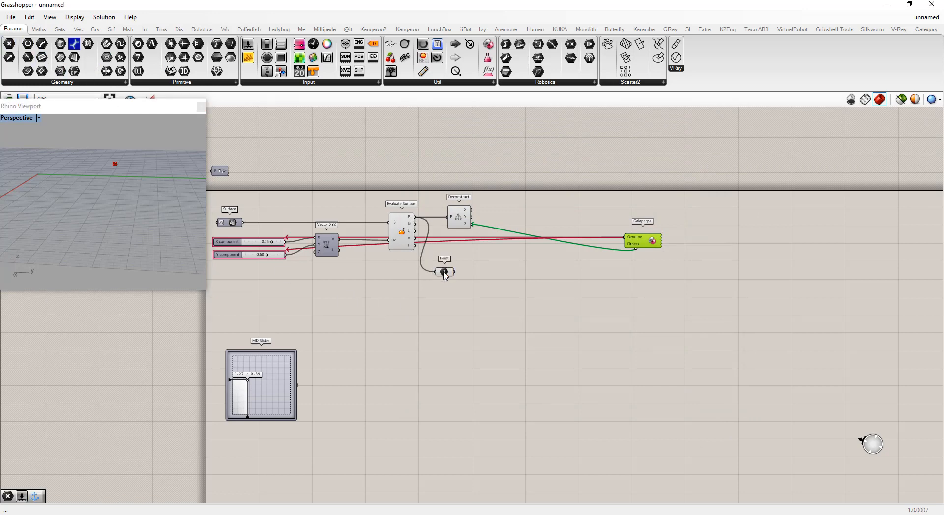
right_click(444, 274)
click(480, 453)
drag(447, 276, 456, 264)
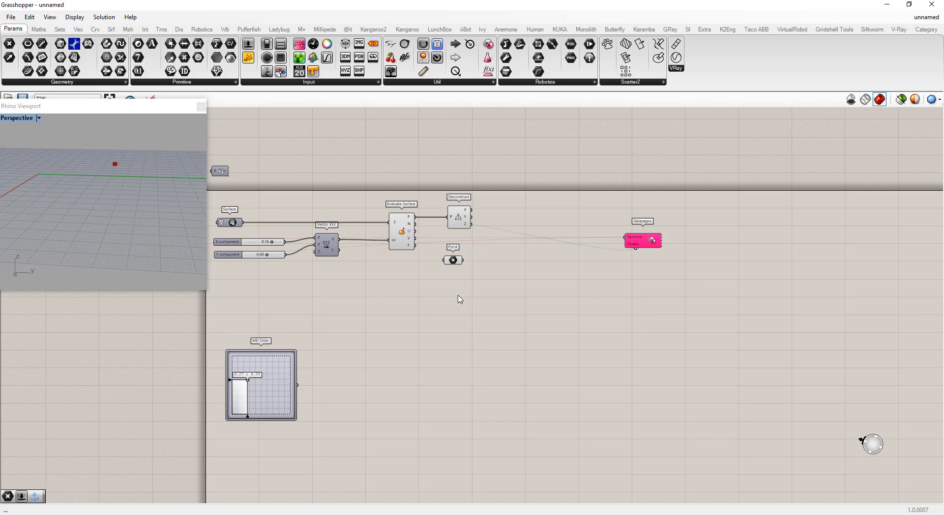
Step: Add a Populate Geometry component below Vector XYZ and feed the Surface parameter into its G input
scroll(541, 326, down, 1)
scroll(353, 311, up, 3)
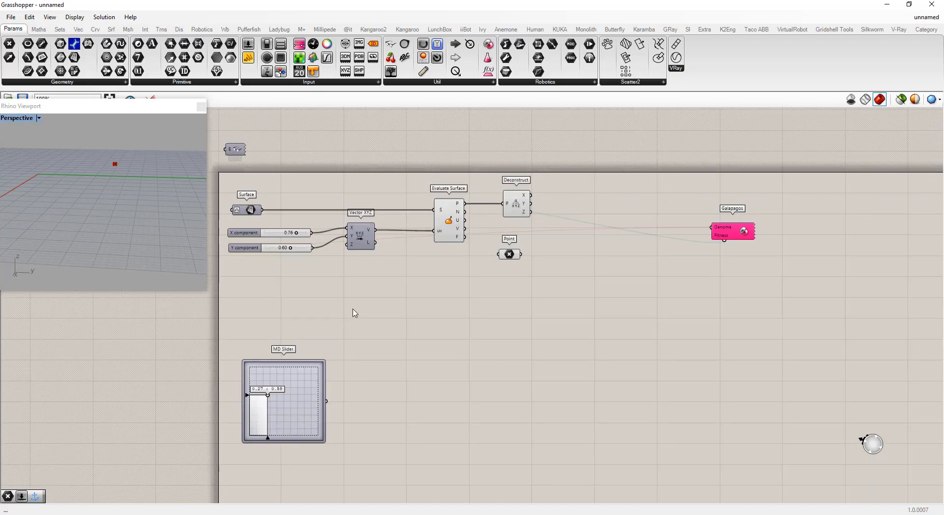
scroll(407, 286, down, 3)
scroll(366, 278, up, 3)
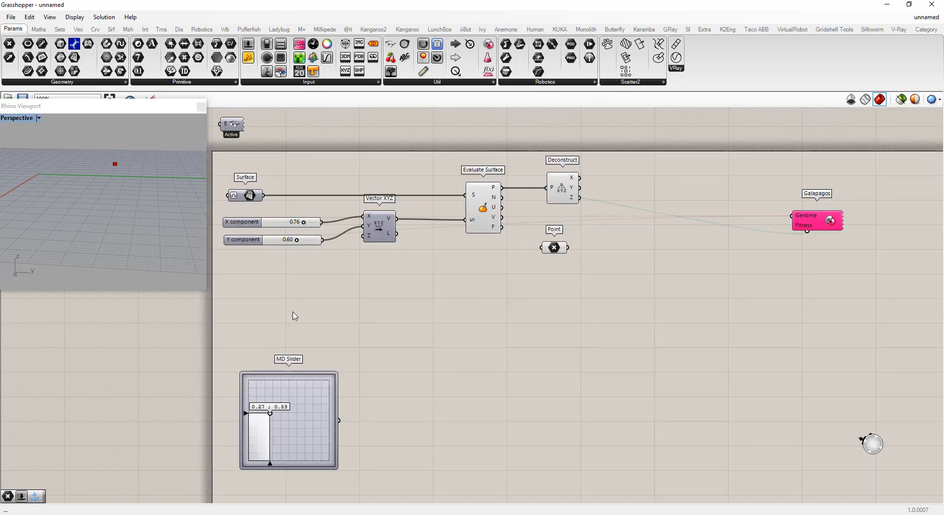
double_click(377, 315)
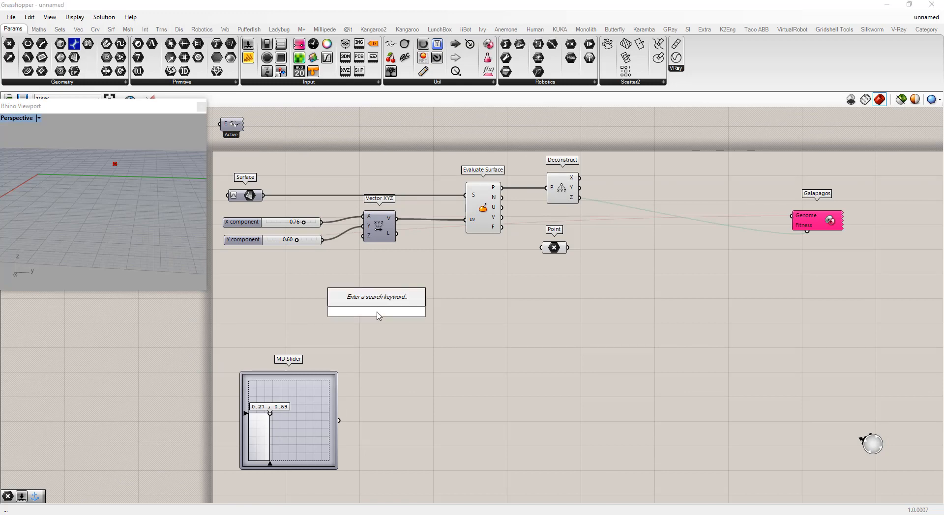
text(pop)
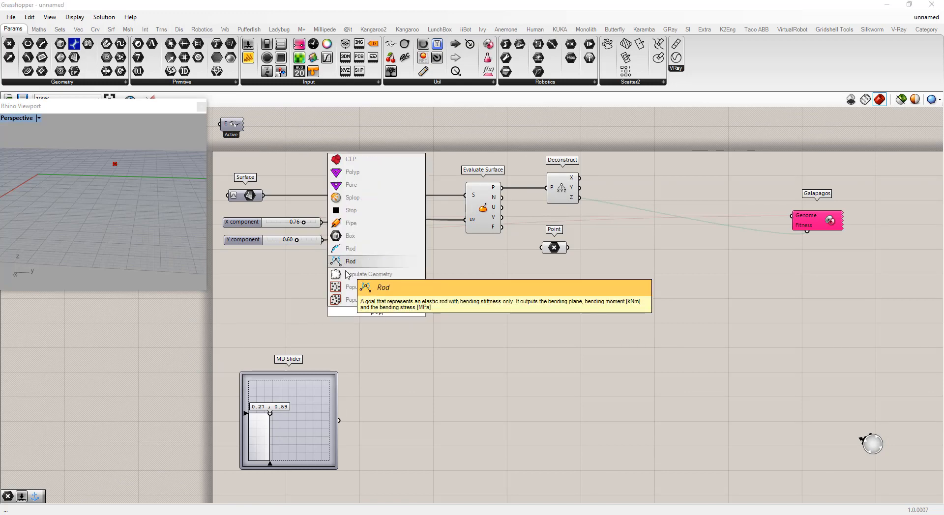
click(369, 274)
drag(258, 196, 361, 296)
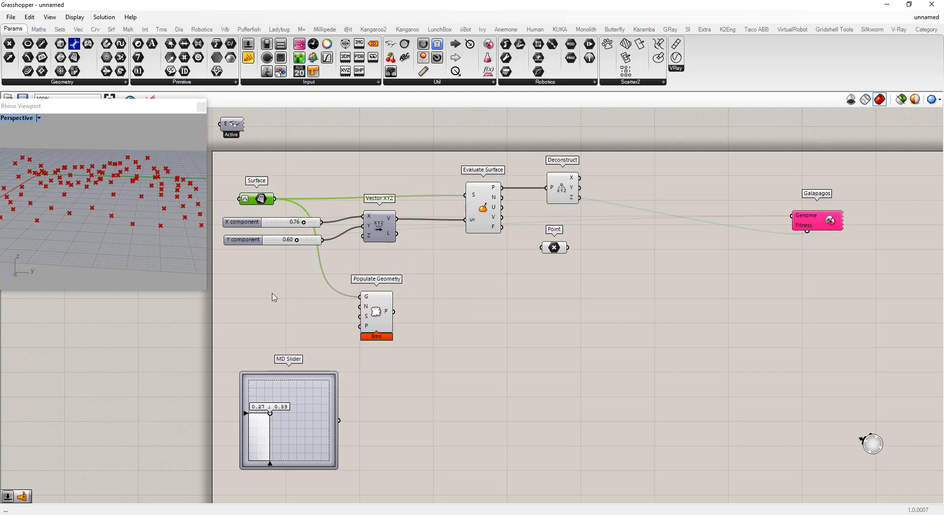
Step: Create a number slider set to 5, connect it to Populate Geometry's N input, and align it beside that input
double_click(274, 297)
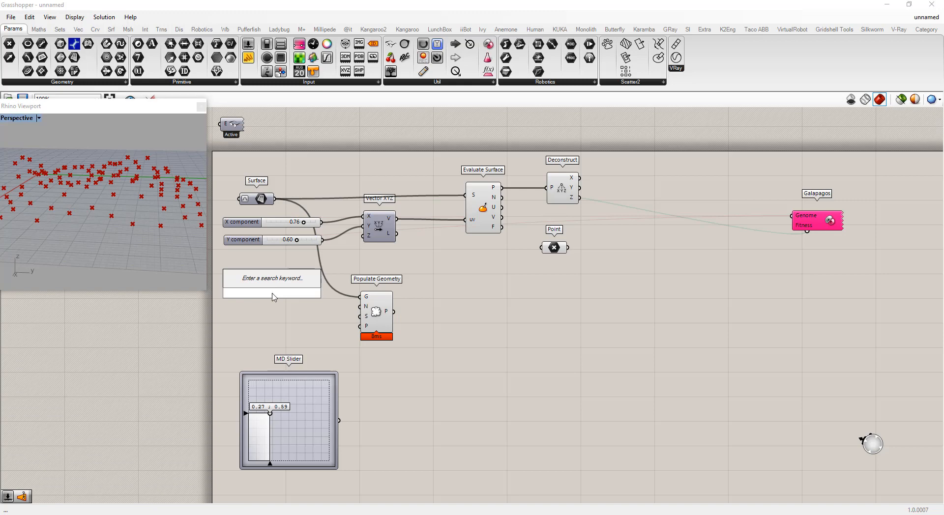
text(5)
key(Return)
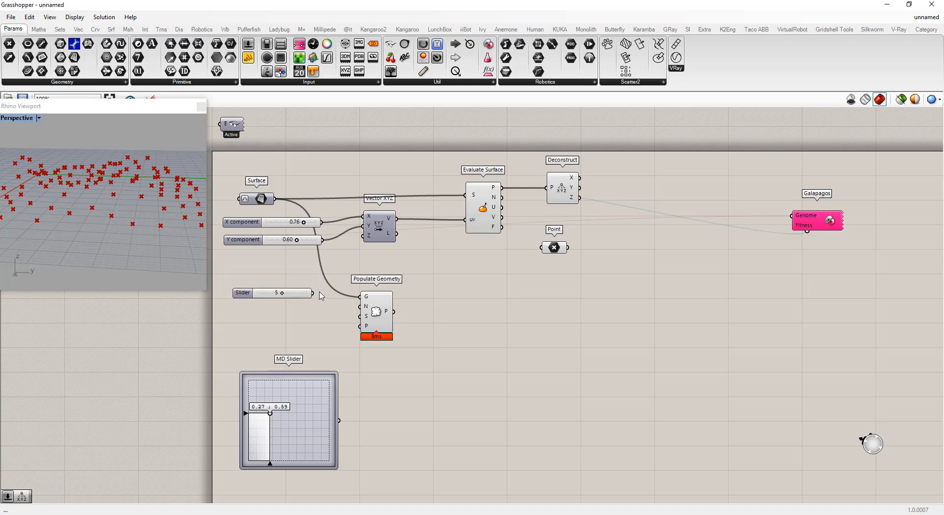
drag(314, 294, 360, 309)
drag(303, 295, 303, 312)
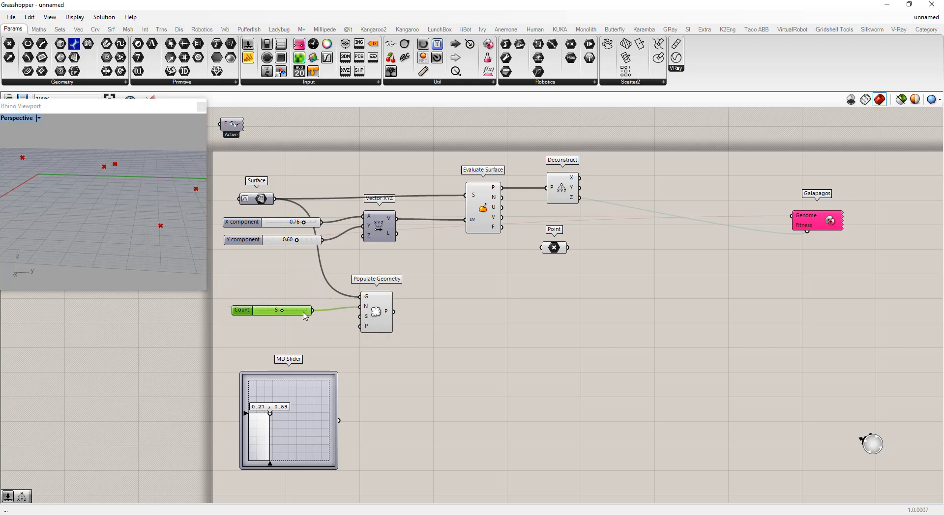
right_drag(175, 235, 124, 258)
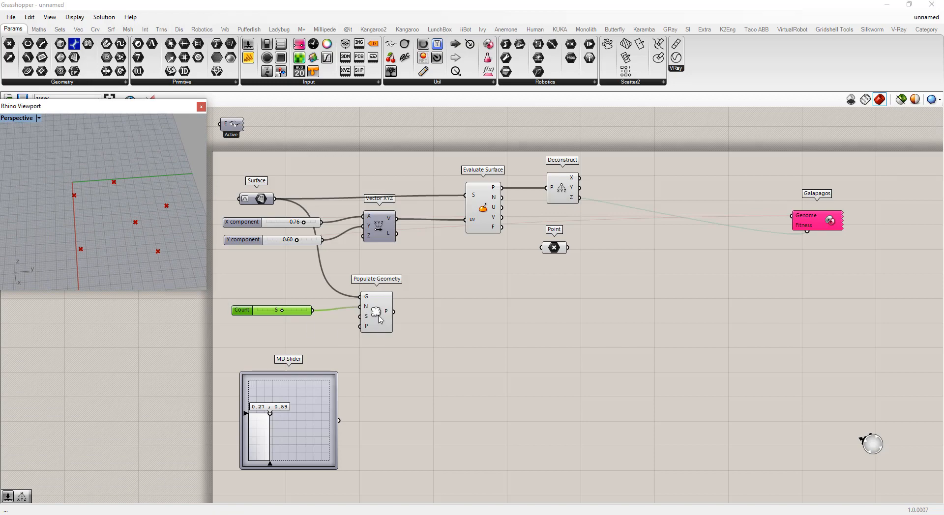
Step: Turn off the viewport preview of the internalised Point parameter and the Evaluate Surface component
right_click(554, 247)
click(580, 266)
click(475, 326)
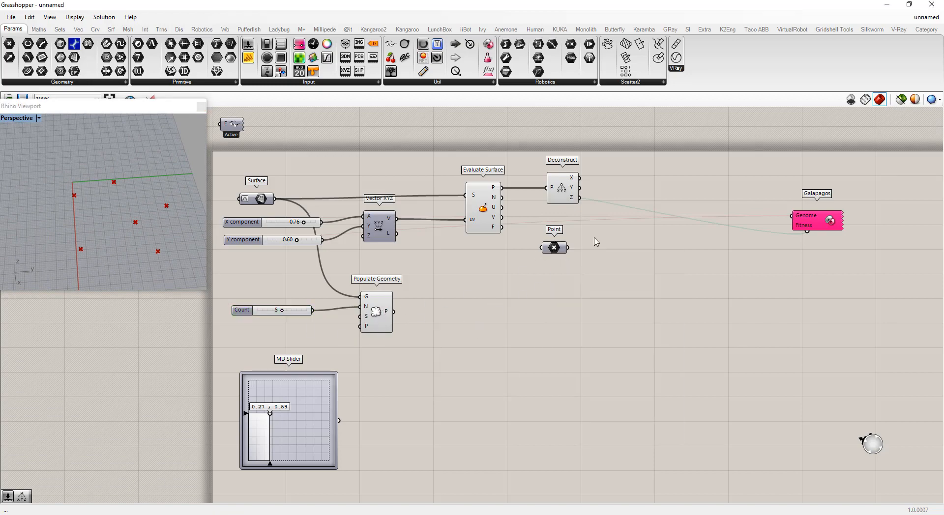
click(492, 227)
right_click(488, 210)
click(511, 226)
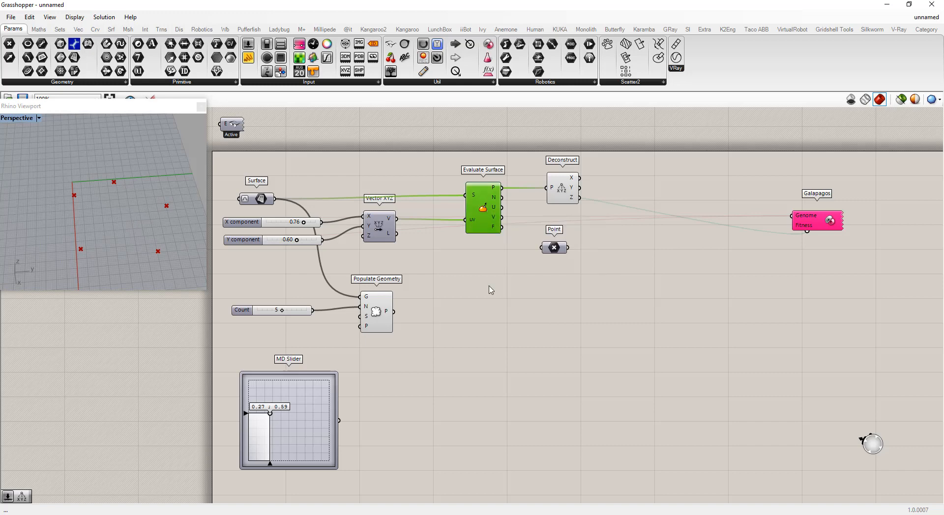
Step: Create a number slider with 20, connect it to Populate Geometry's S input, and change the seed to 37
click(489, 295)
right_drag(162, 265, 120, 275)
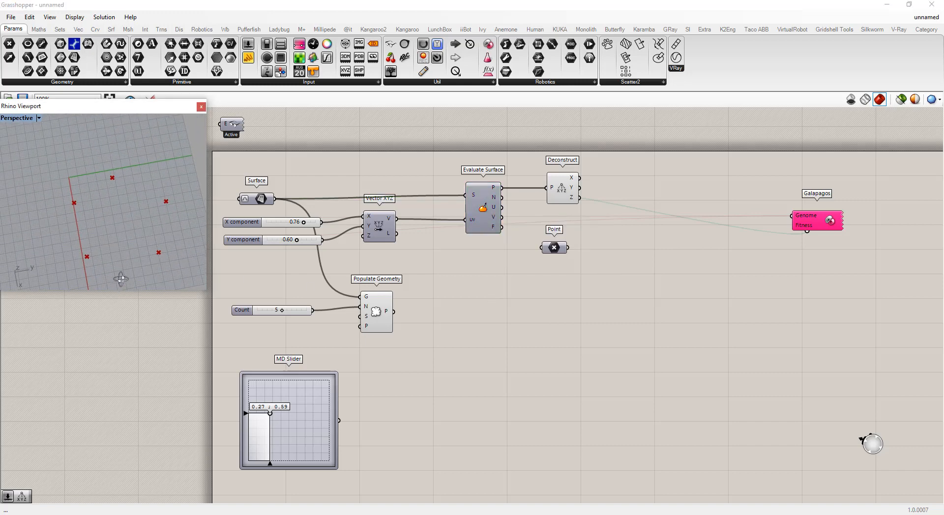
double_click(291, 332)
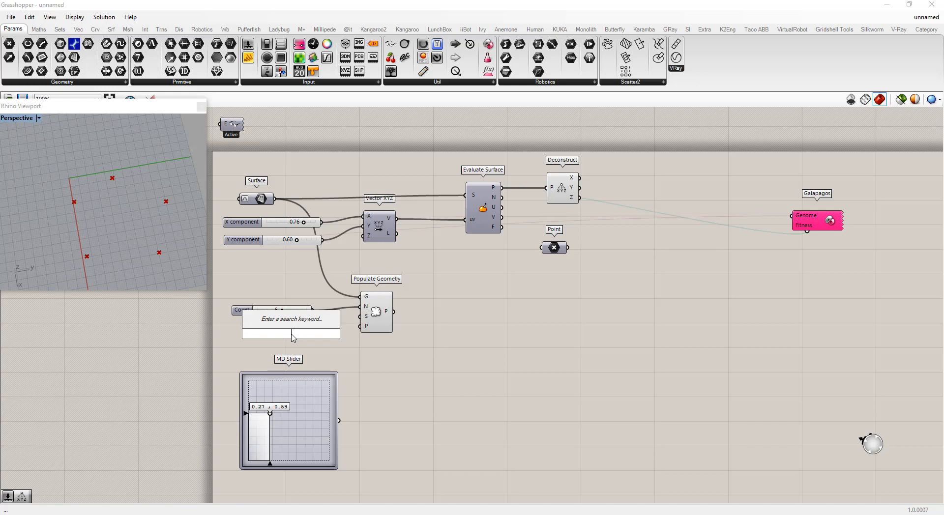
text(20)
key(Return)
drag(331, 334, 360, 326)
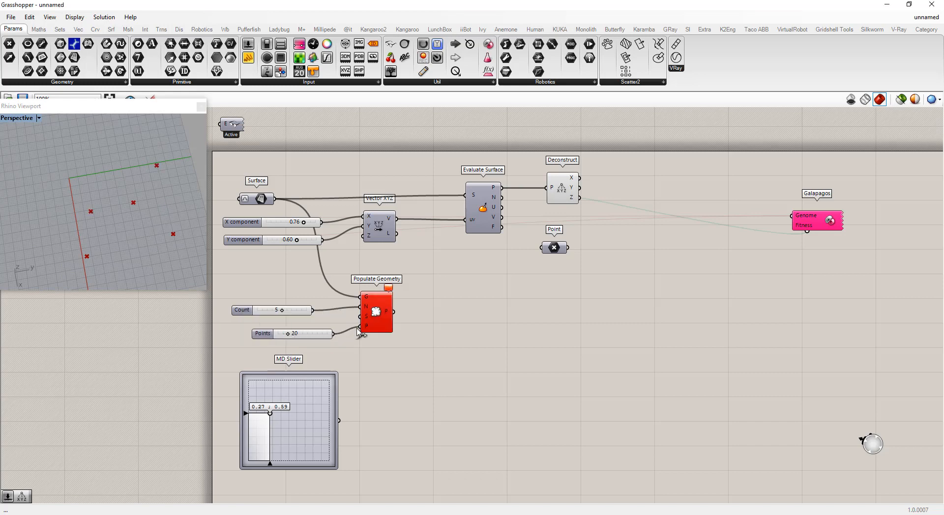
key(ctrl+z)
drag(332, 335, 361, 316)
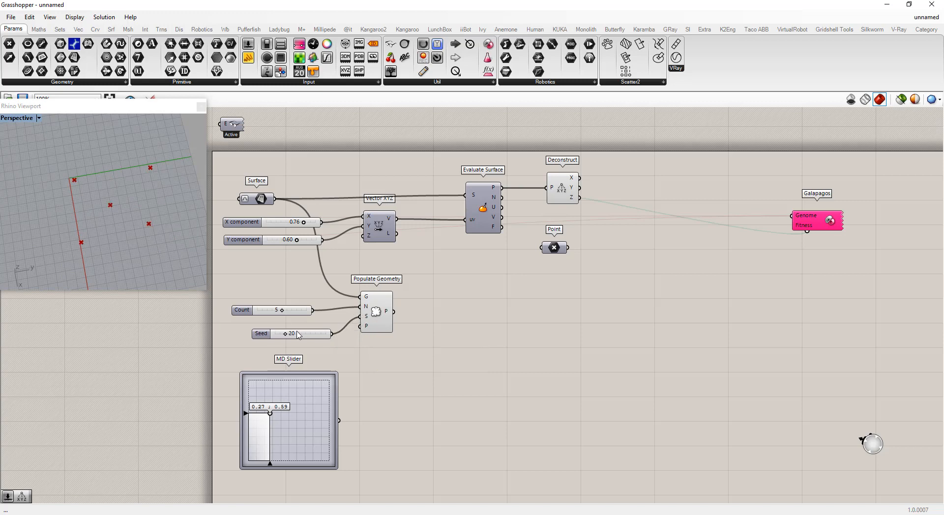
right_drag(108, 193, 95, 221)
drag(290, 336, 294, 336)
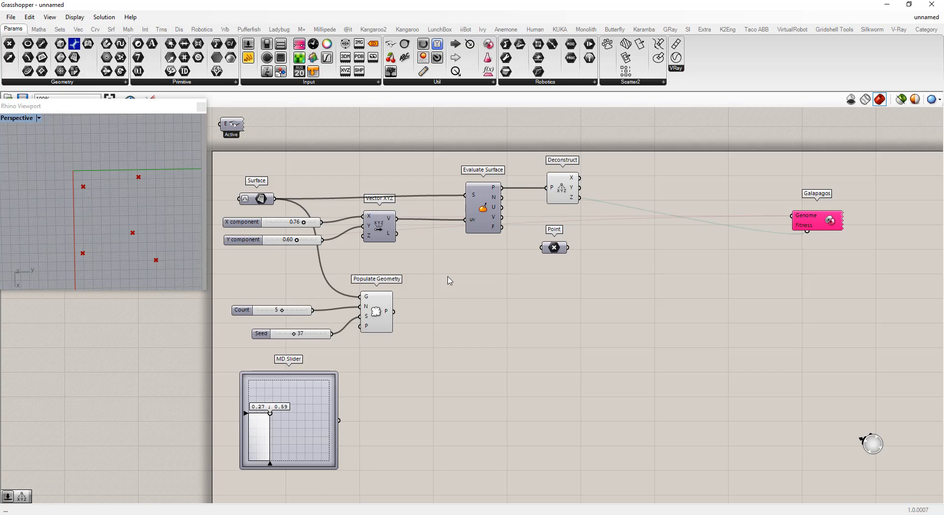
Step: Add a Closest Point component and place it between Populate Geometry and the internalised Point parameter
double_click(425, 289)
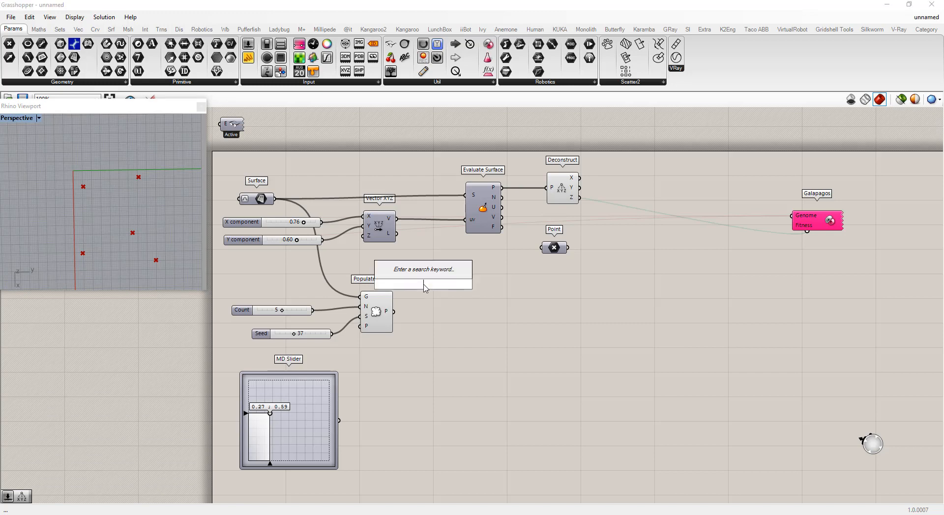
text(closess)
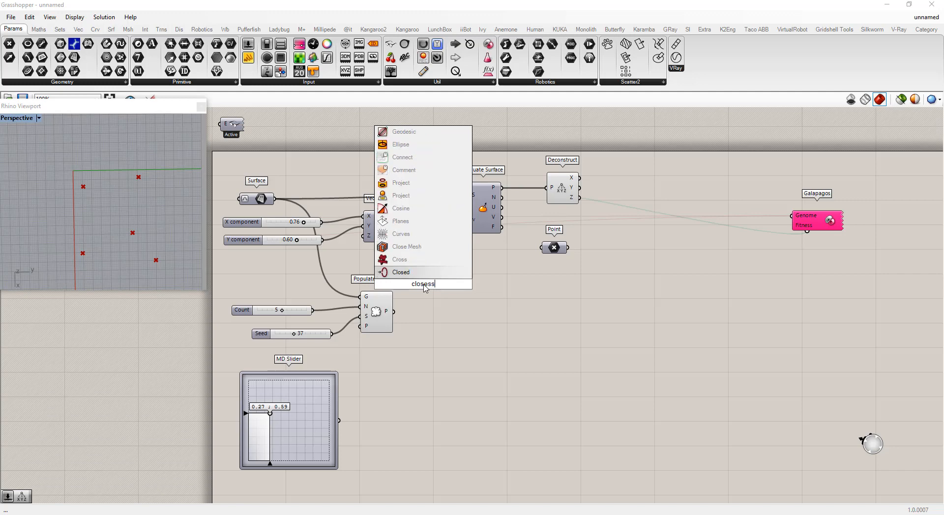
key(BackSpace)
text(t)
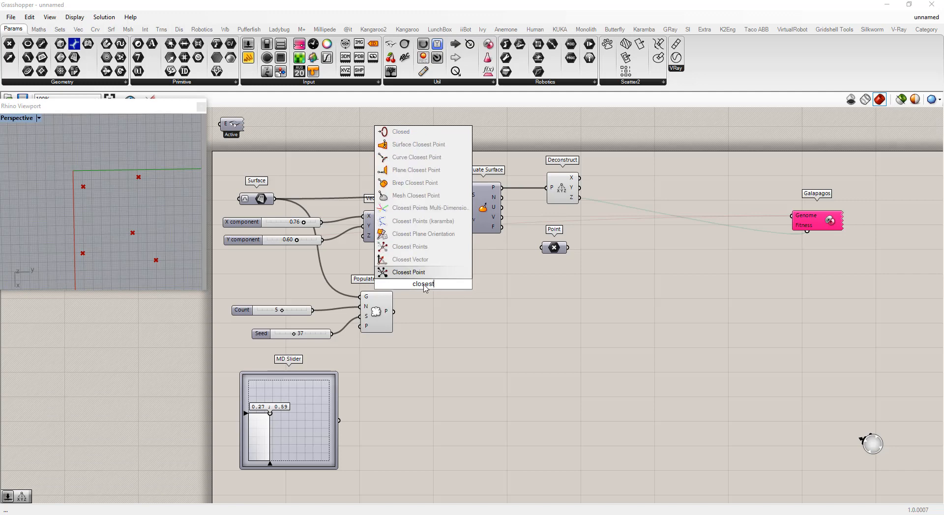
key(Return)
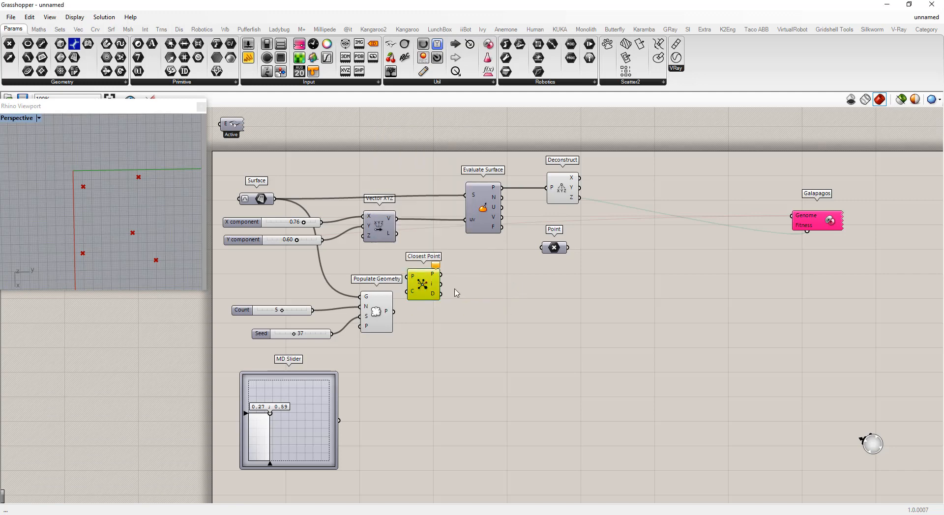
click(425, 290)
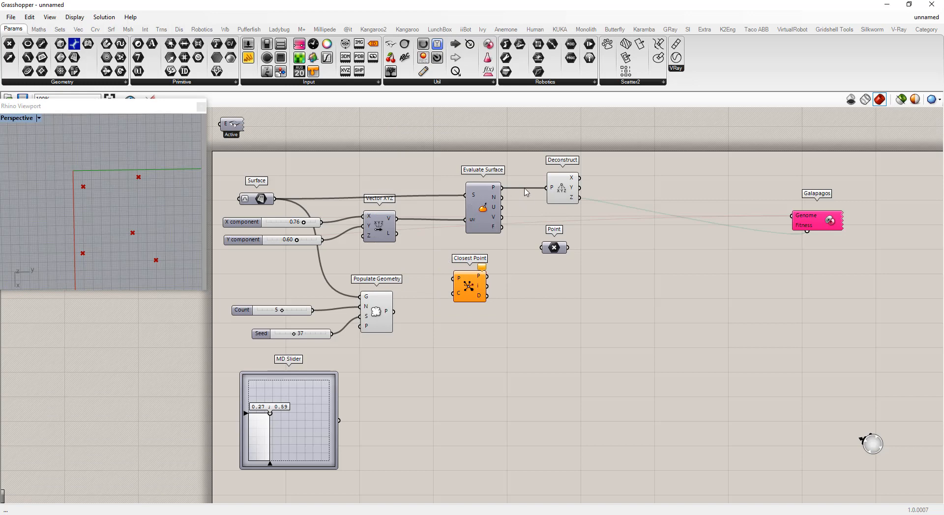
Step: Feed Evaluate Surface's P and Populate Geometry's P into Closest Point's P and C inputs, and link Galapagos Fitness to its D output
drag(502, 187, 453, 278)
drag(394, 312, 507, 307)
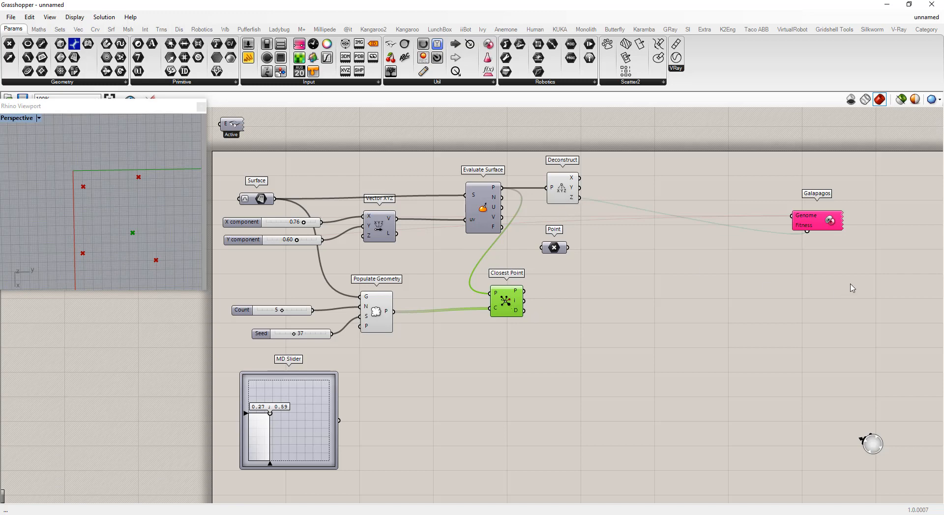
drag(807, 236, 523, 312)
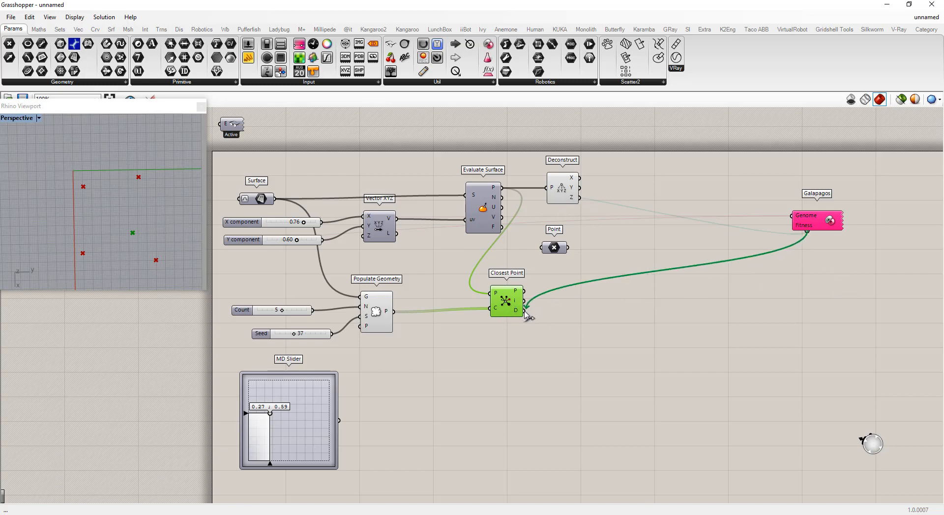
click(535, 347)
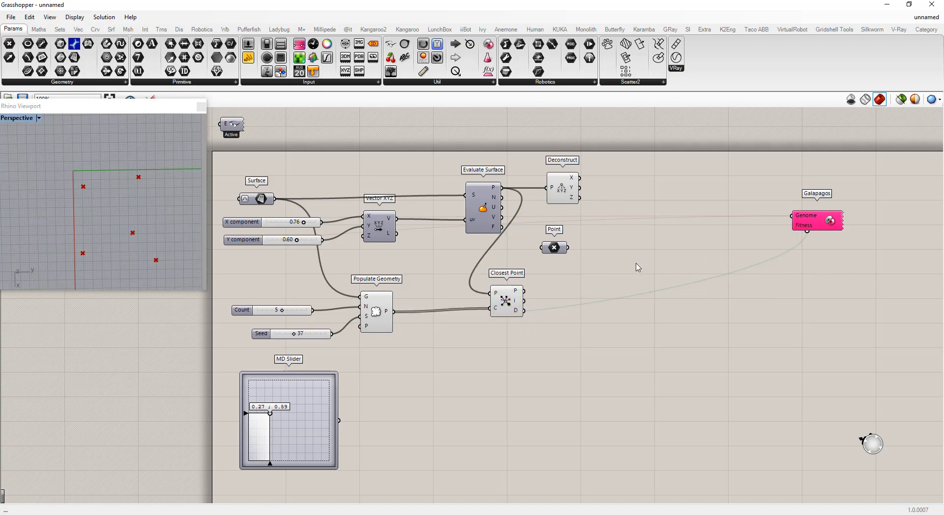
Step: Open the Galapagos editor, start the solver on the new distance fitness, and move the editor clear of its starting place
click(829, 222)
double_click(829, 222)
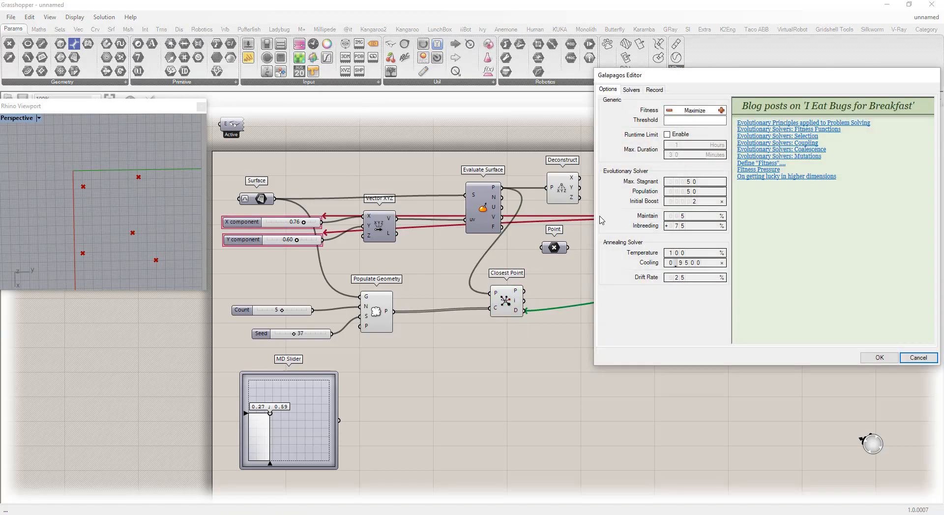
click(631, 90)
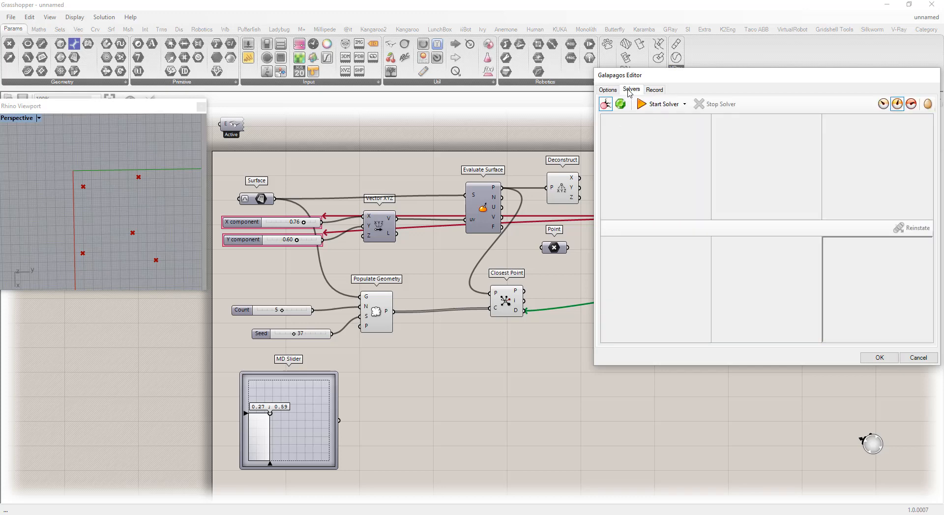
click(649, 106)
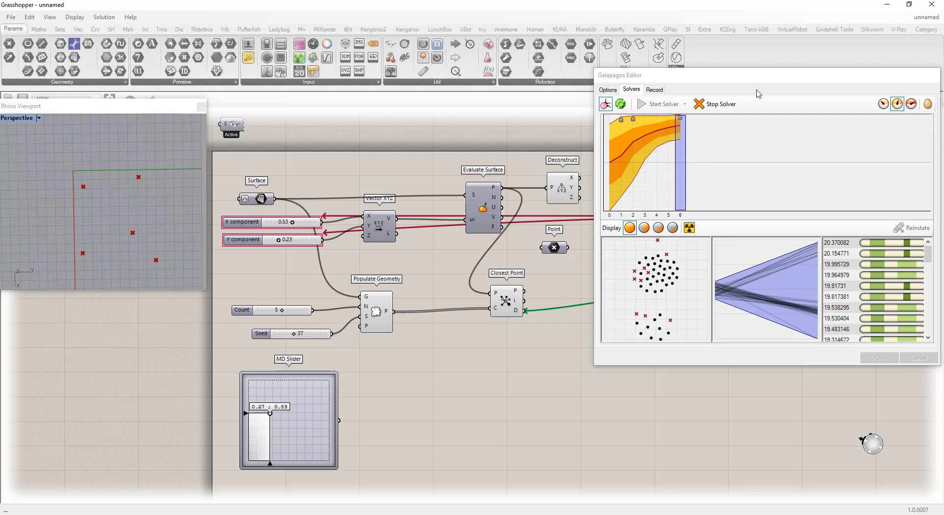
drag(770, 82, 724, 149)
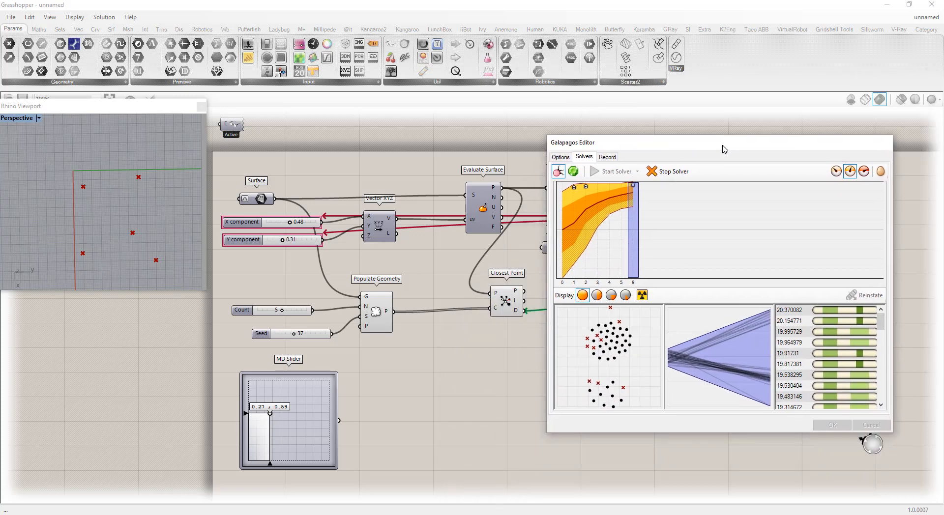
Step: Switch the solver's viewport display to the red gauge mode, then stop the solver and accept the result
click(836, 172)
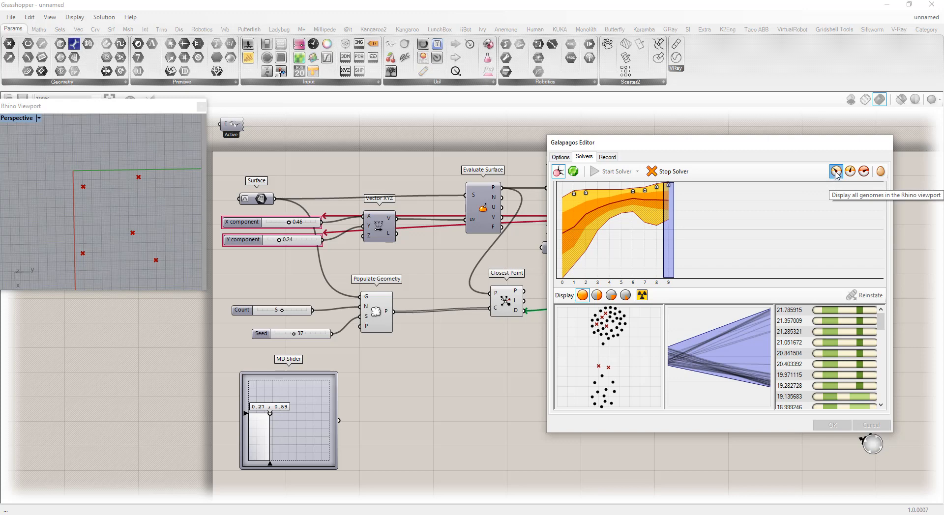
click(864, 172)
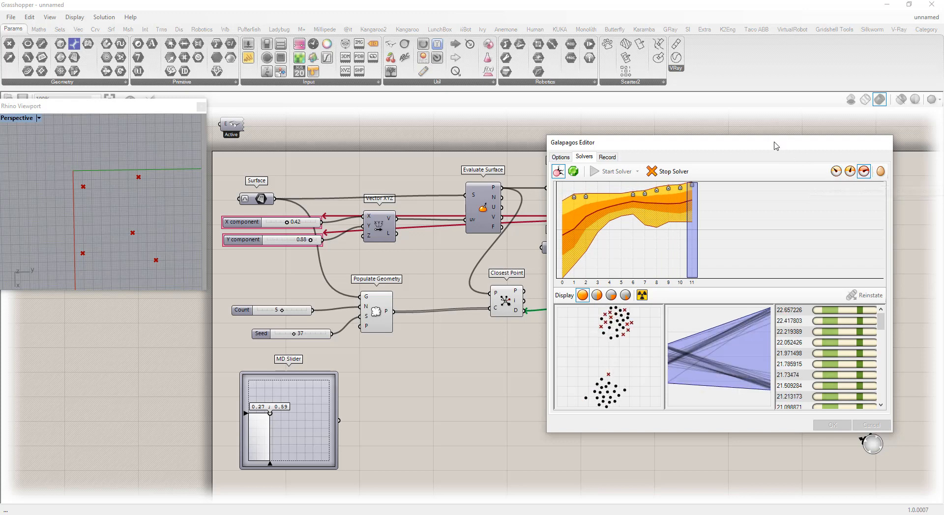
drag(774, 146, 770, 217)
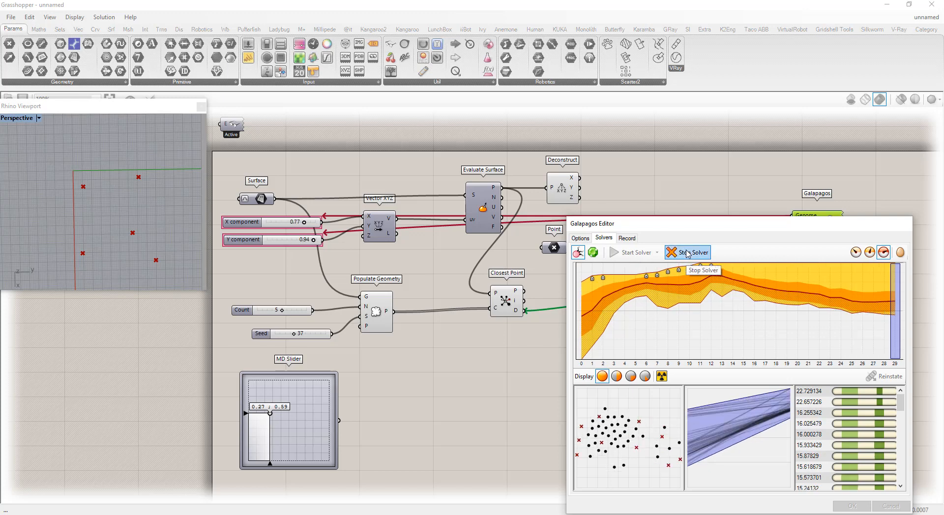
click(687, 253)
click(852, 506)
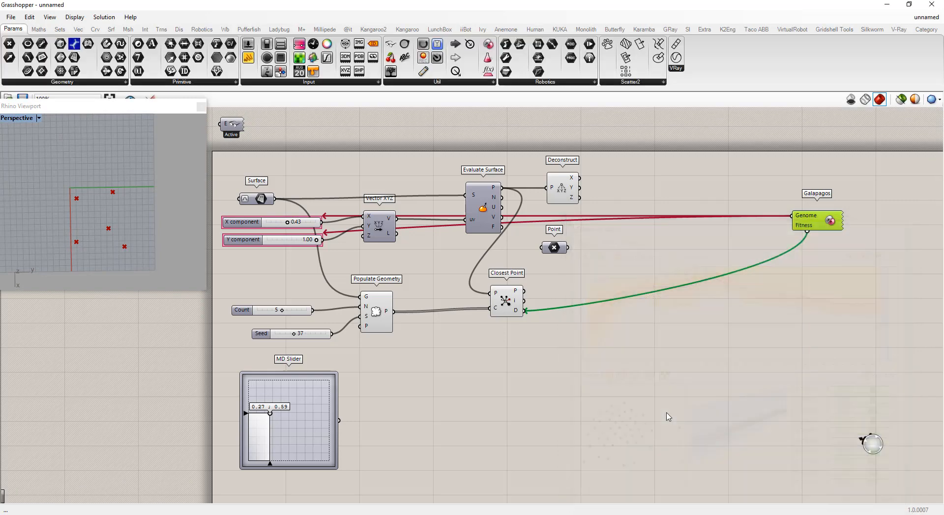
Step: Turn off the viewport preview of Populate Geometry and check the point found by Closest Point
click(504, 305)
click(516, 386)
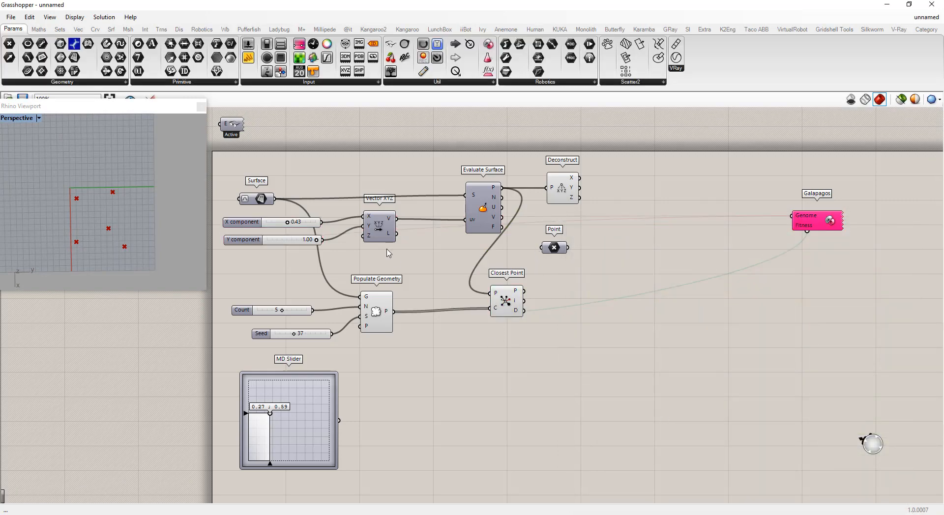
click(379, 312)
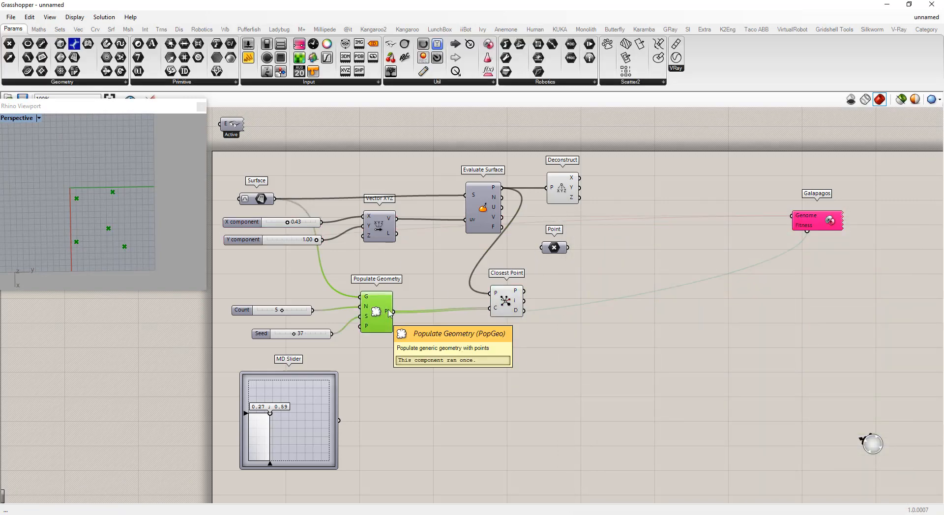
click(448, 340)
right_click(383, 313)
click(409, 329)
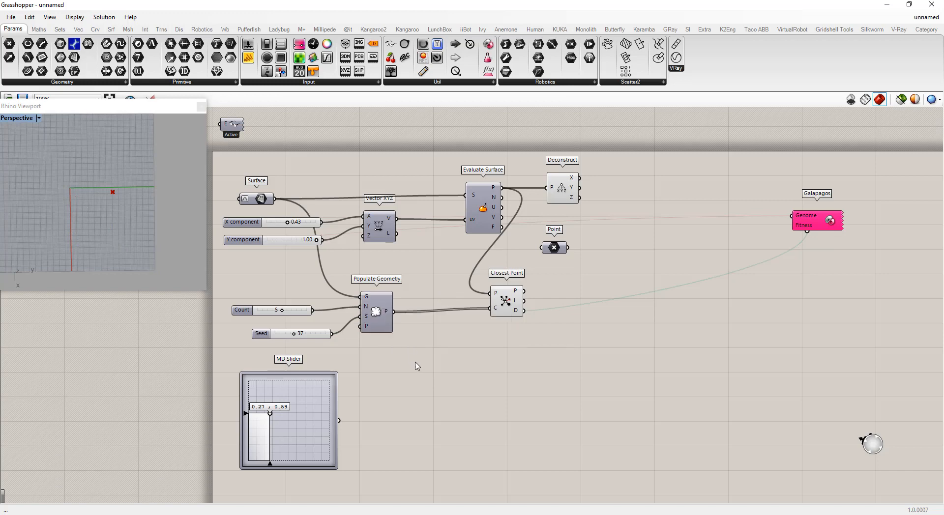
click(503, 301)
click(499, 341)
mouse_move(517, 315)
Step: Add a Rectangular Array component below Closest Point and deselect it
double_click(488, 364)
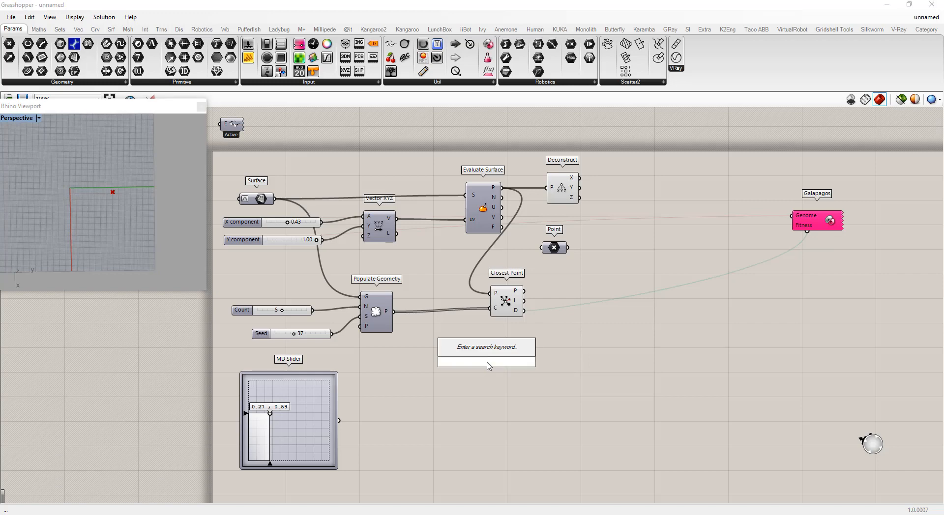
text(gride)
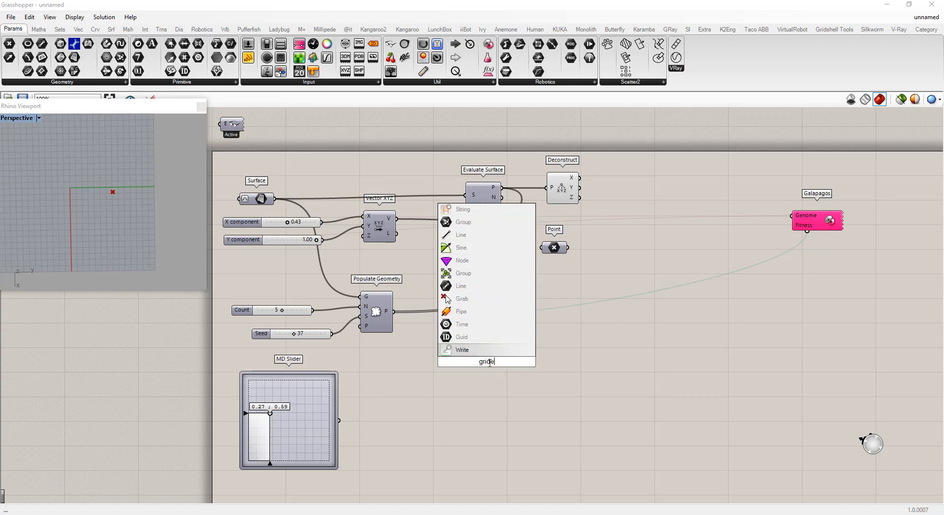
key(BackSpace)
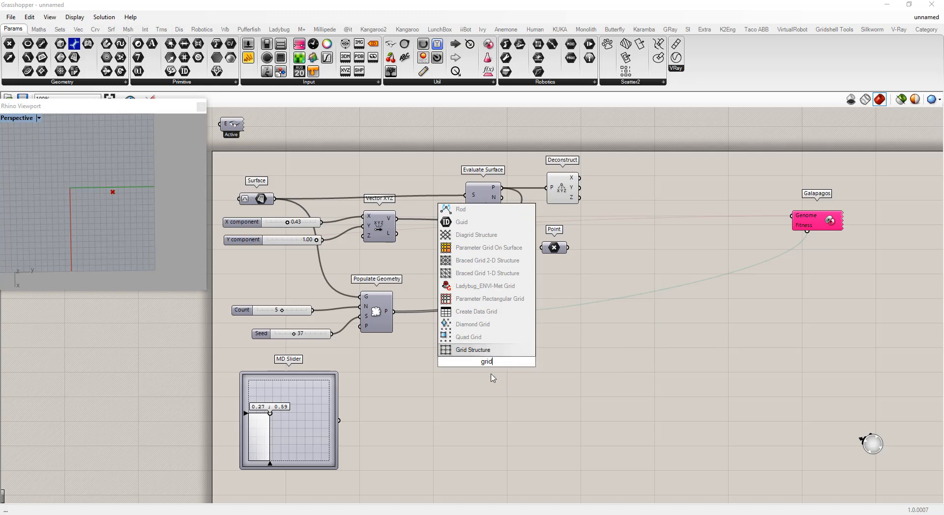
key(BackSpace)
key(BackSpace)
key(BackSpace)
key(BackSpace)
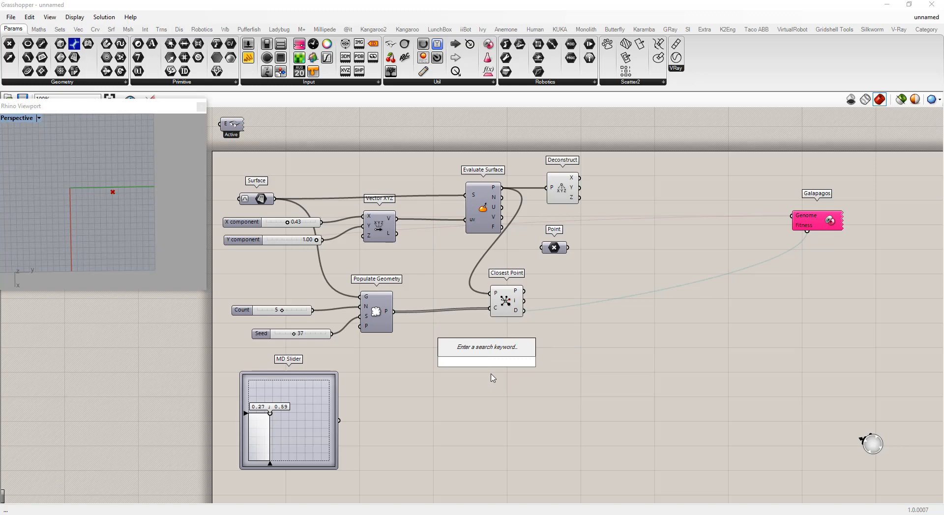
text(array)
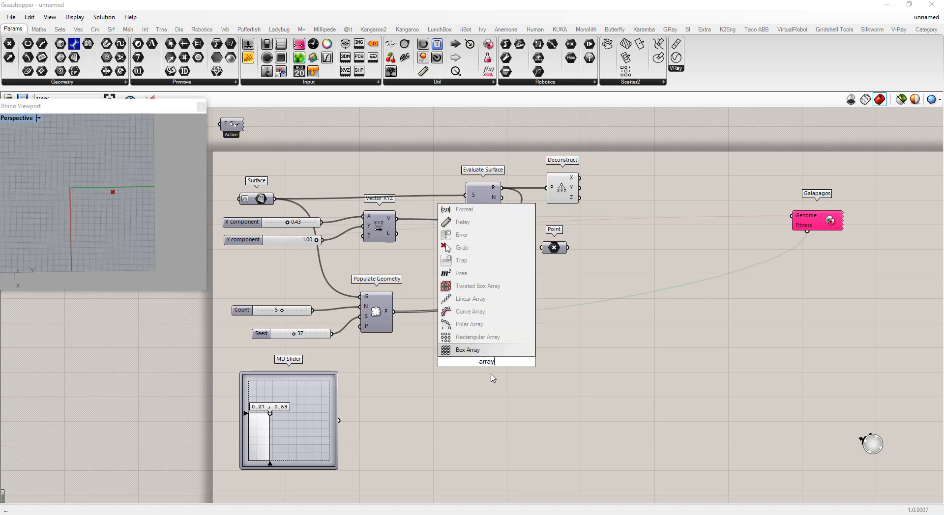
key(Up)
key(Return)
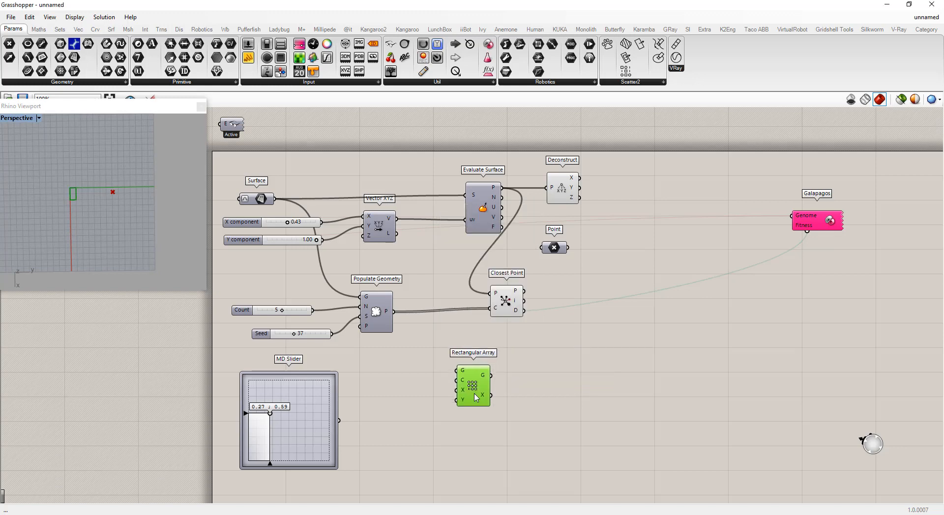
click(383, 387)
Step: Create a Point parameter at 0,0,0 and connect it to Rectangular Array's G input
double_click(393, 377)
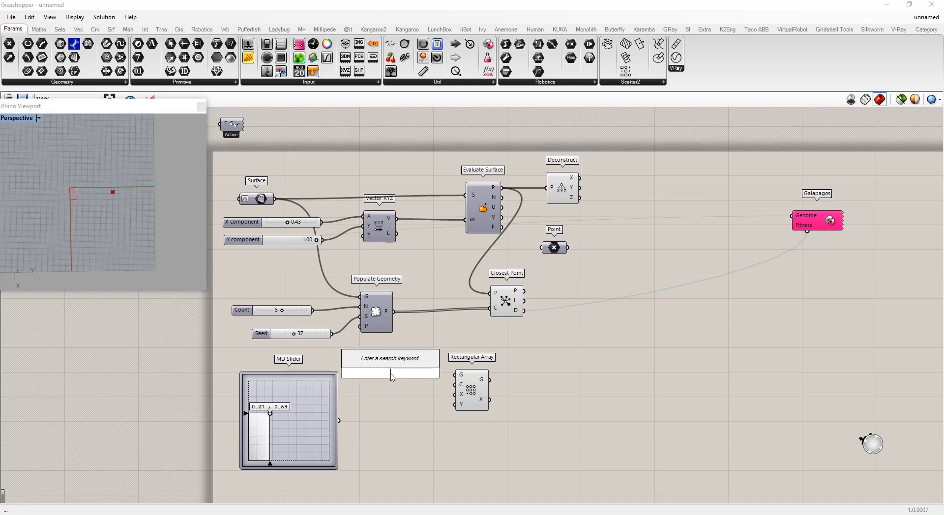
text(0,0,0)
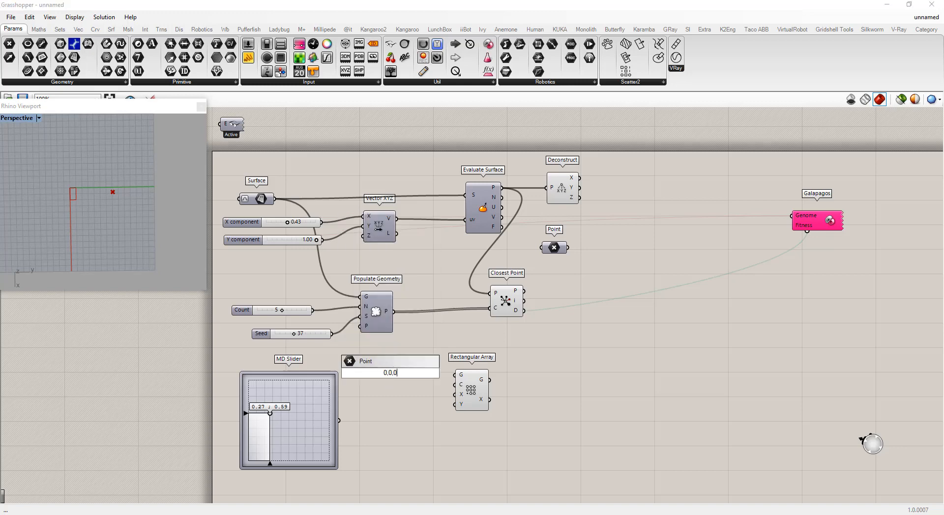
key(Return)
drag(404, 373, 489, 389)
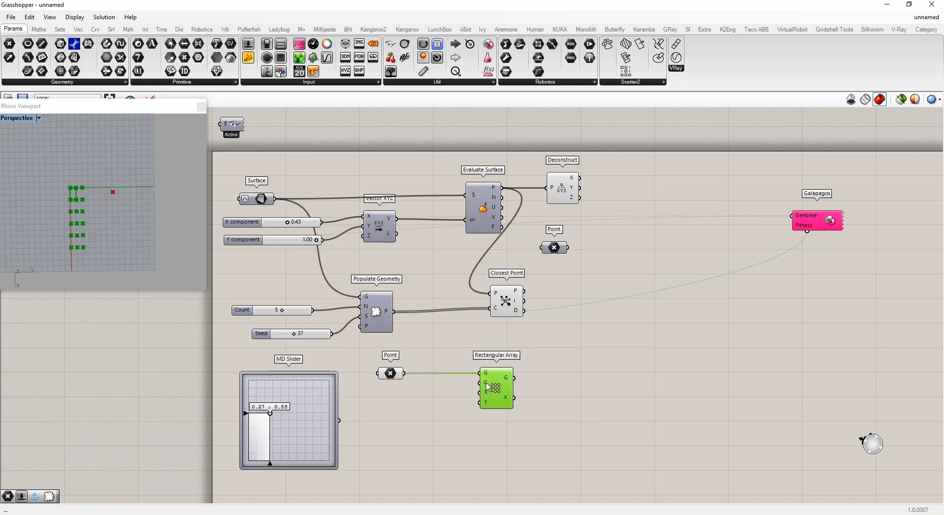
Step: Open the rectangle collection of Rectangular Array's C input and set the end of the rectangle's height domain to 1
right_click(486, 387)
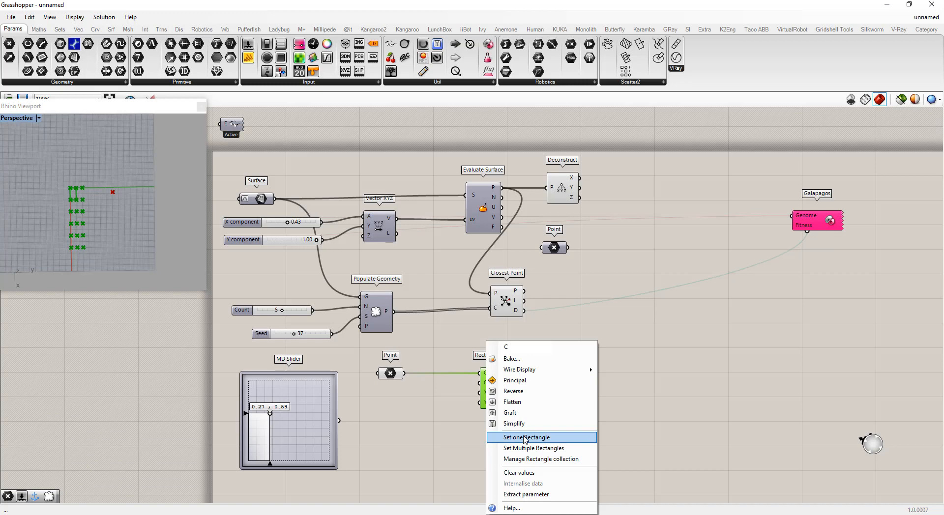
click(525, 459)
click(429, 340)
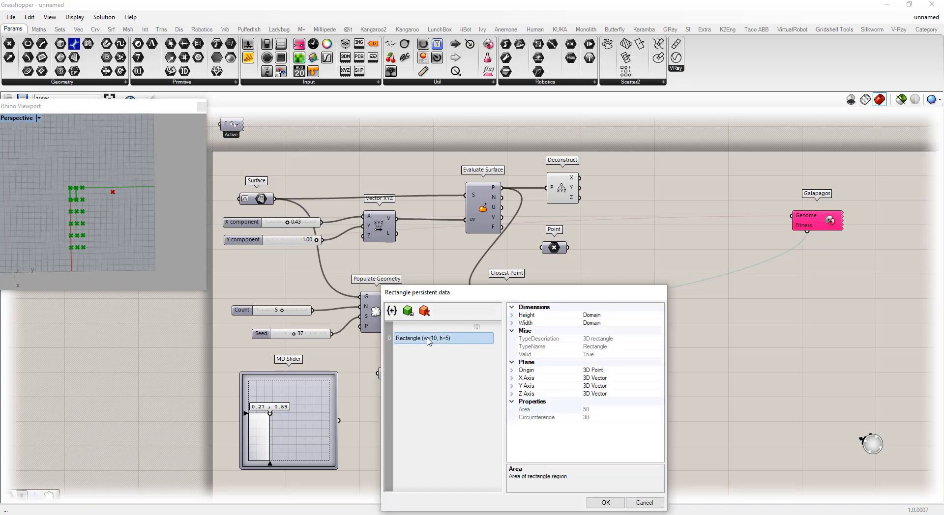
click(529, 316)
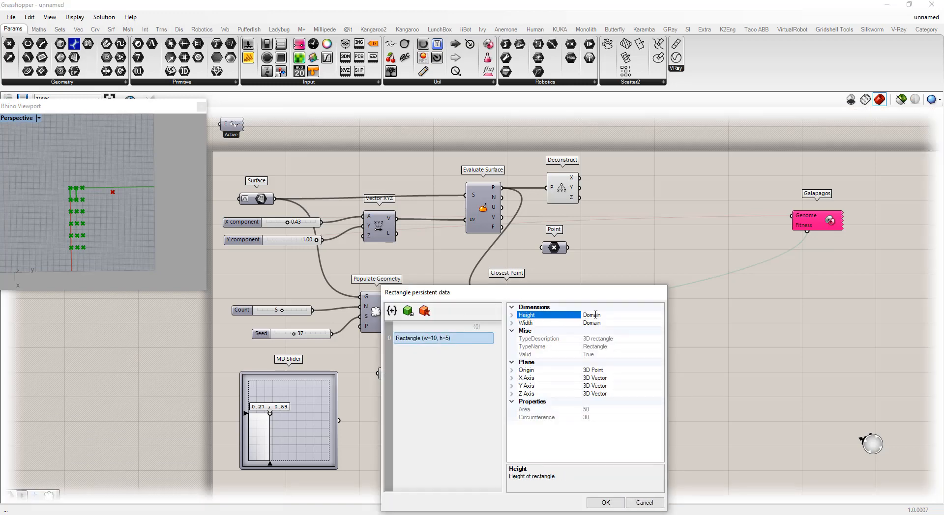
click(512, 315)
click(567, 332)
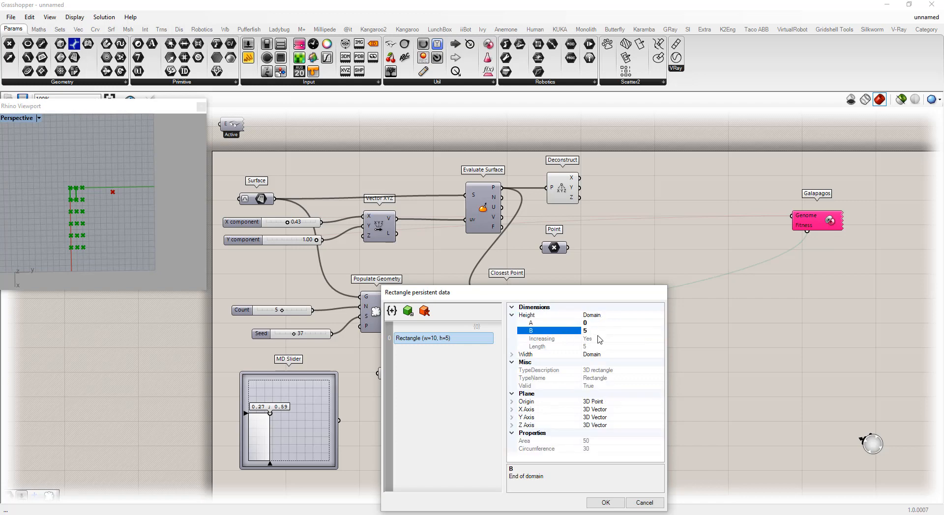
text(1)
click(512, 315)
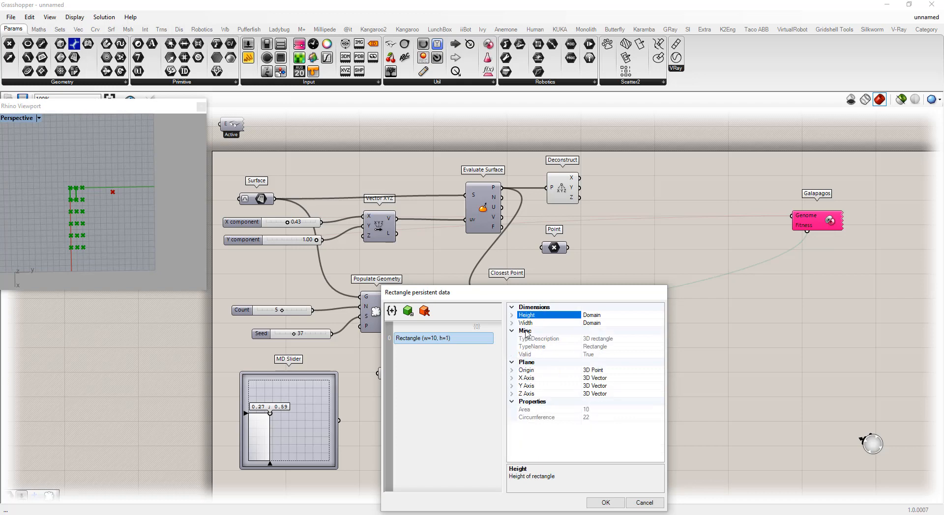
Step: Set the end of the cell rectangle's width domain to 1 and accept the rectangle data
click(511, 323)
click(565, 339)
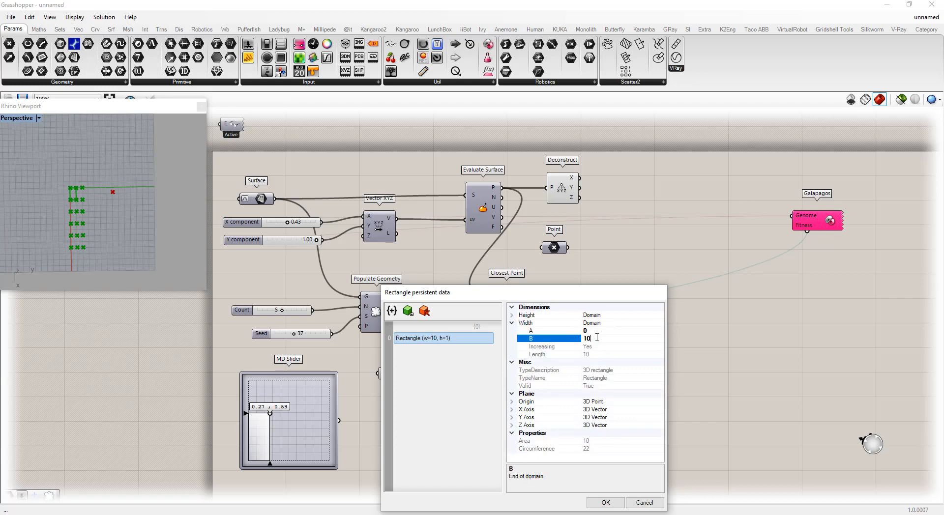
click(560, 337)
text(1)
click(606, 502)
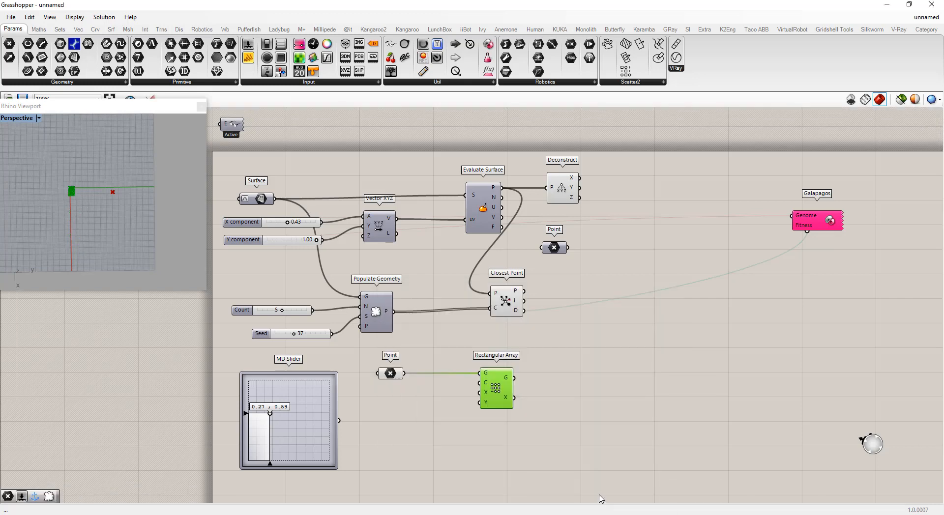
Step: Add a number slider of 50 and connect it to both the X and Y inputs of Rectangular Array
double_click(412, 402)
text(50)
key(Return)
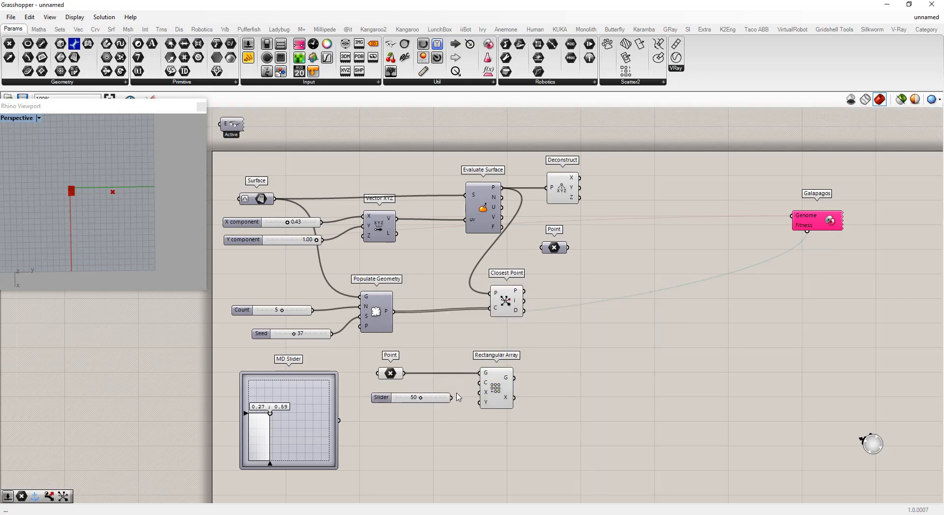
drag(457, 397, 479, 403)
scroll(140, 250, up, 6)
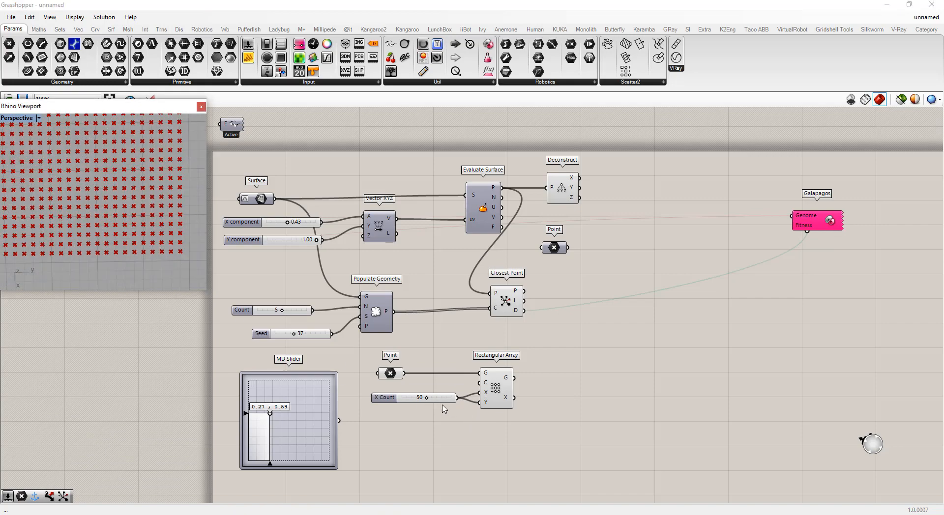
Step: Set the X Count slider to 51, inspect the point grid in the Rhino viewport, and deselect the slider
double_click(420, 398)
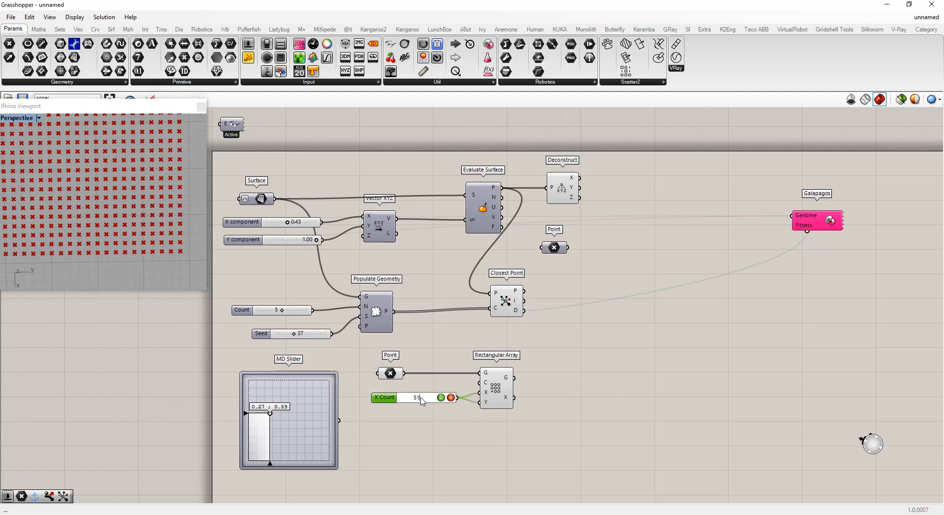
text(51)
click(440, 398)
scroll(170, 253, down, 5)
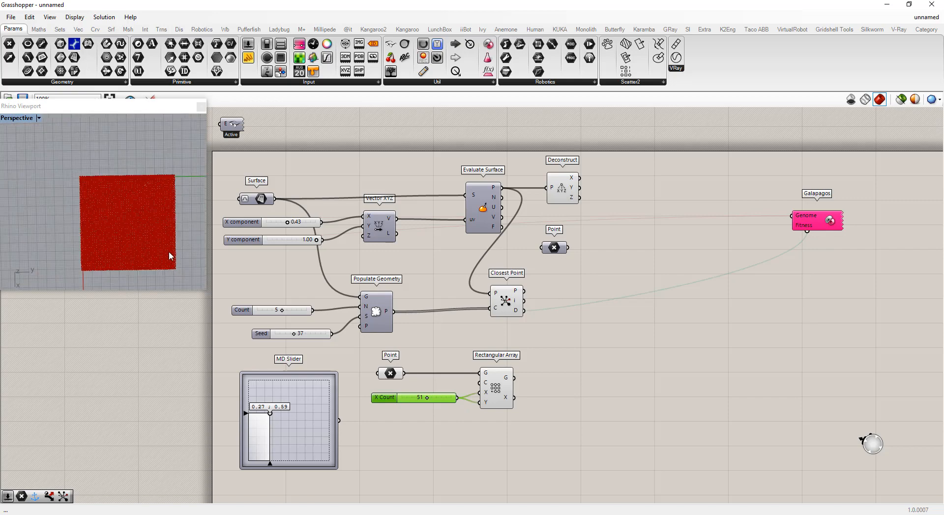
scroll(172, 252, up, 4)
scroll(176, 252, down, 2)
click(456, 432)
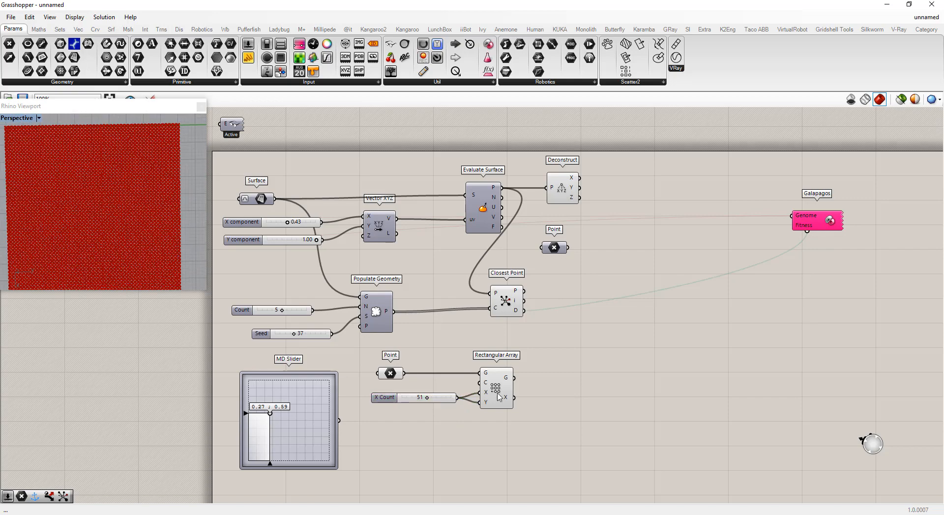
Step: Turn off the viewport preview of Rectangular Array and of the Point parameter feeding it
click(498, 393)
click(539, 385)
right_click(501, 391)
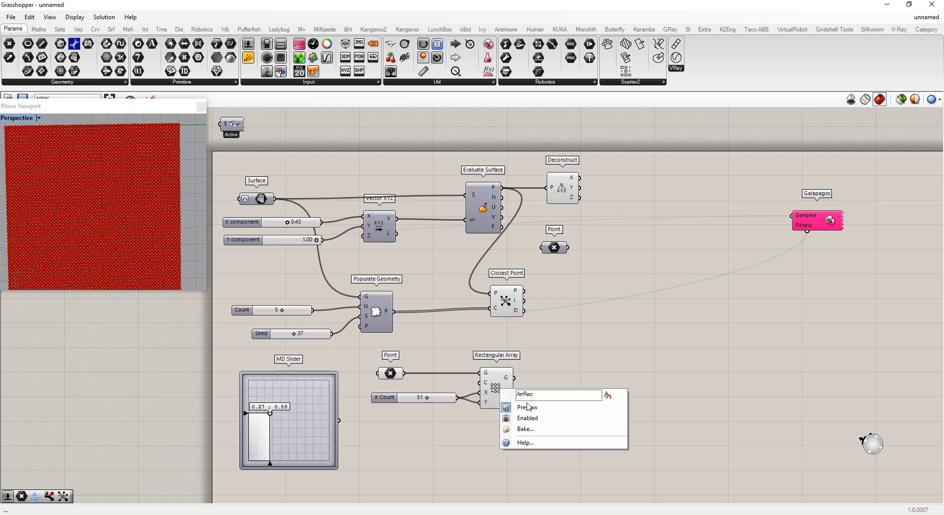
click(511, 407)
right_click(395, 374)
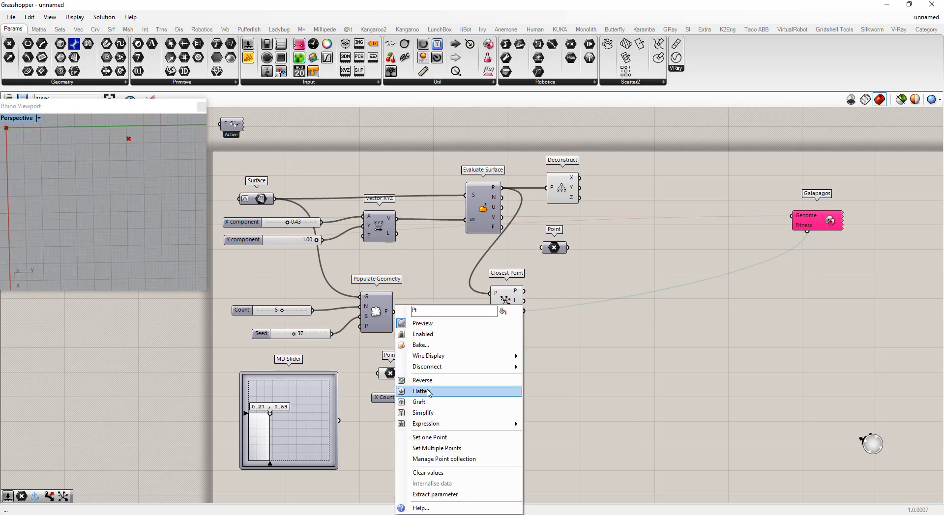
click(423, 324)
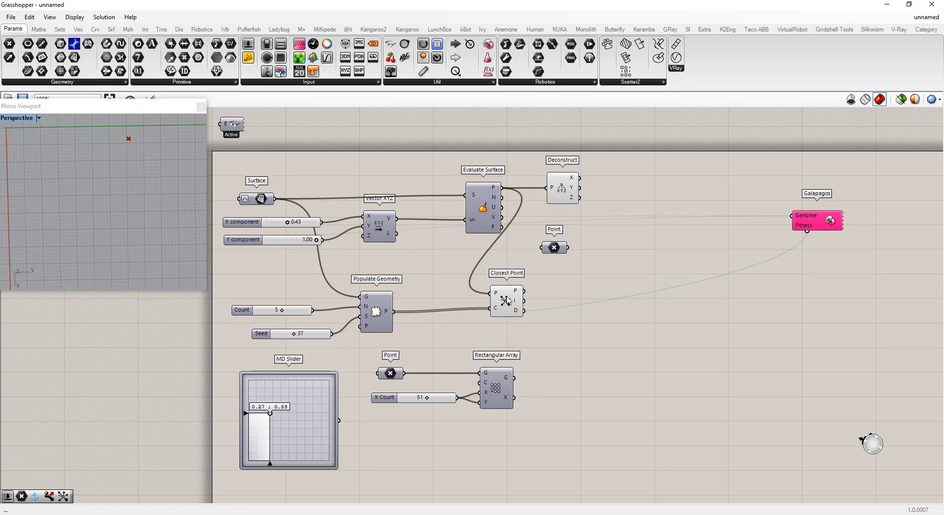
mouse_move(516, 314)
double_click(566, 368)
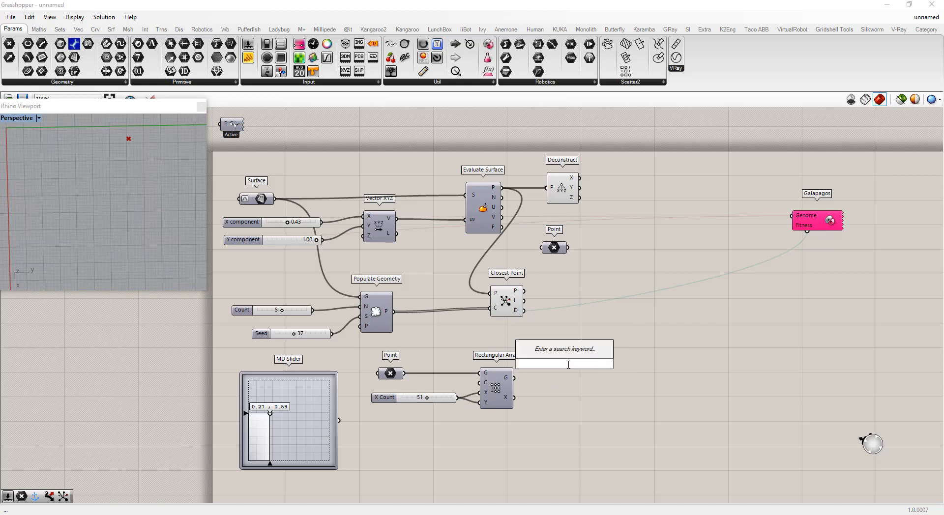
text(point)
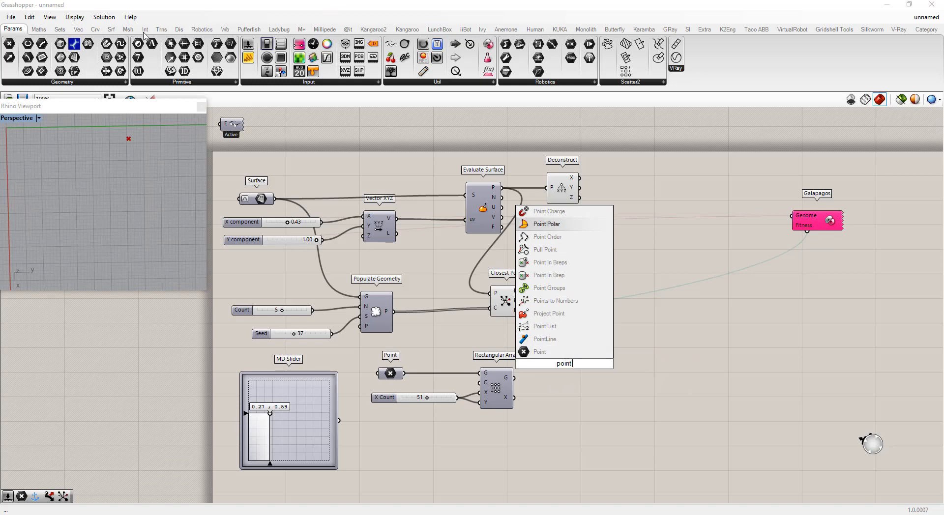
Step: Add Deconstruct and Construct Point components, feed Rectangular Array's G output into Deconstruct, and link its X and Y outputs to Construct Point
click(78, 29)
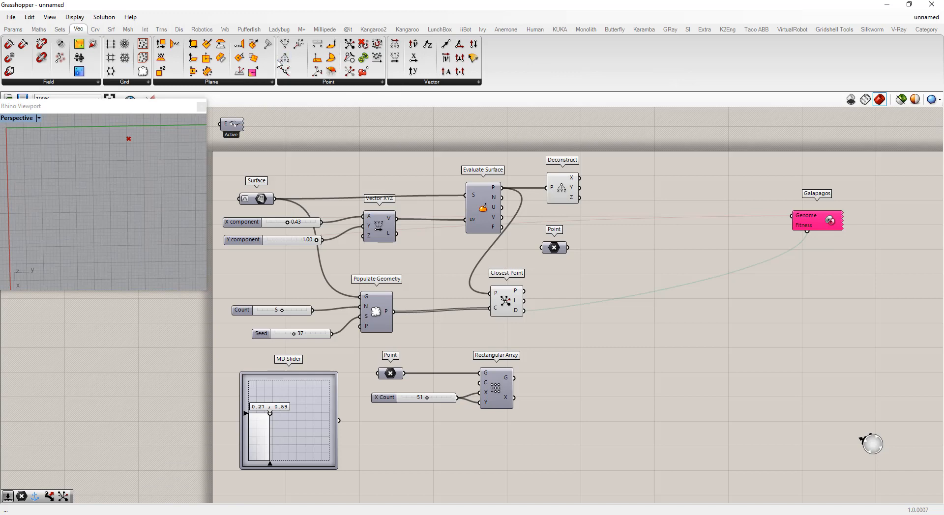
drag(285, 44, 628, 373)
drag(285, 58, 611, 363)
drag(568, 393, 675, 383)
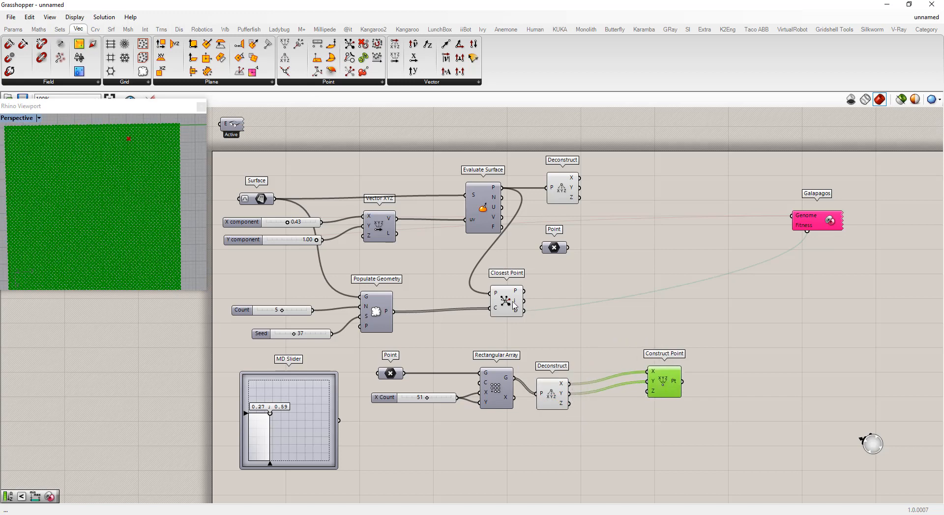
Step: Connect Closest Point's D output to Construct Point's Z input, then shift Construct Point slightly away from Deconstruct and deselect it
drag(523, 310, 647, 391)
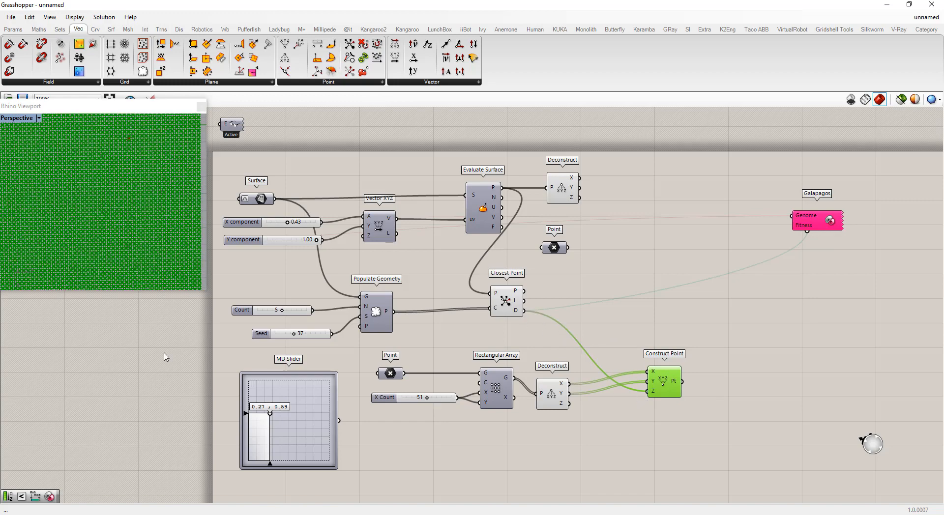
right_drag(87, 224, 124, 185)
scroll(111, 219, down, 6)
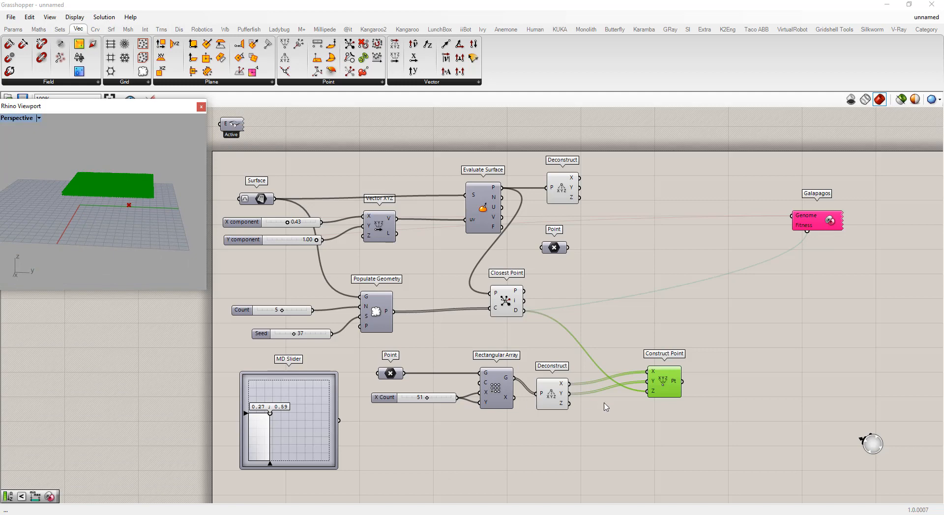
drag(677, 396, 688, 400)
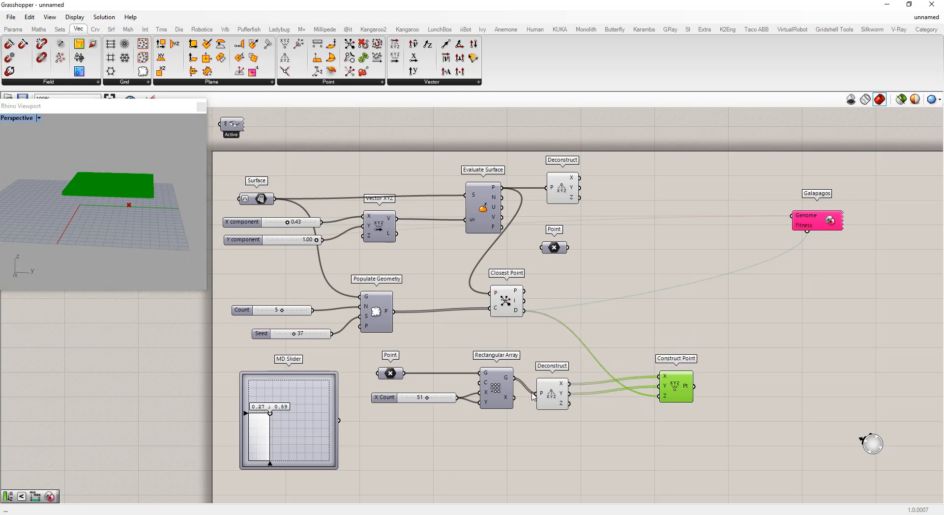
click(511, 436)
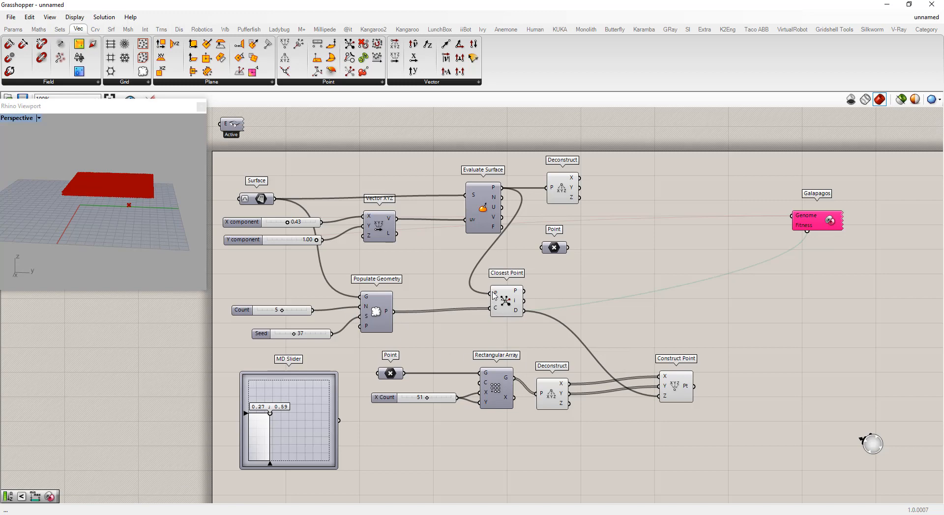
Step: Replace Closest Point's P input with Rectangular Array's G output and inspect the points in the Rhino viewport
drag(515, 380, 491, 294)
mouse_move(102, 199)
right_down()
mouse_move(97, 187)
mouse_move(95, 215)
right_up()
scroll(95, 215, up, 5)
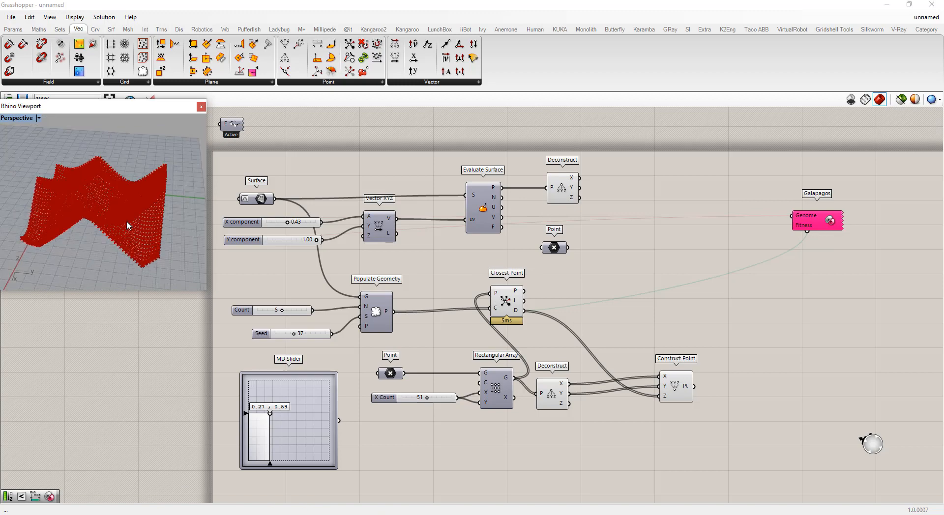
right_drag(93, 252, 22, 288)
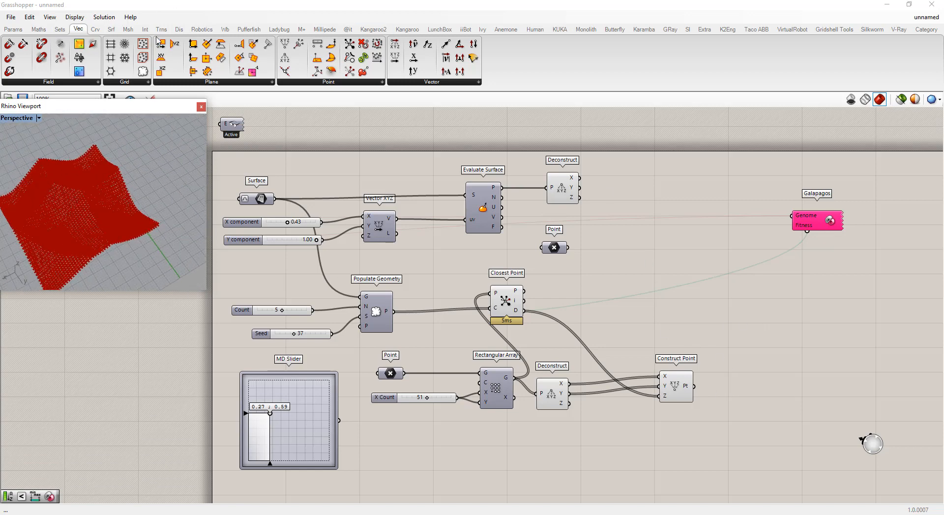
Step: Add a Surface From Points component beside Construct Point and connect Construct Point's Pt output to its P input
click(111, 28)
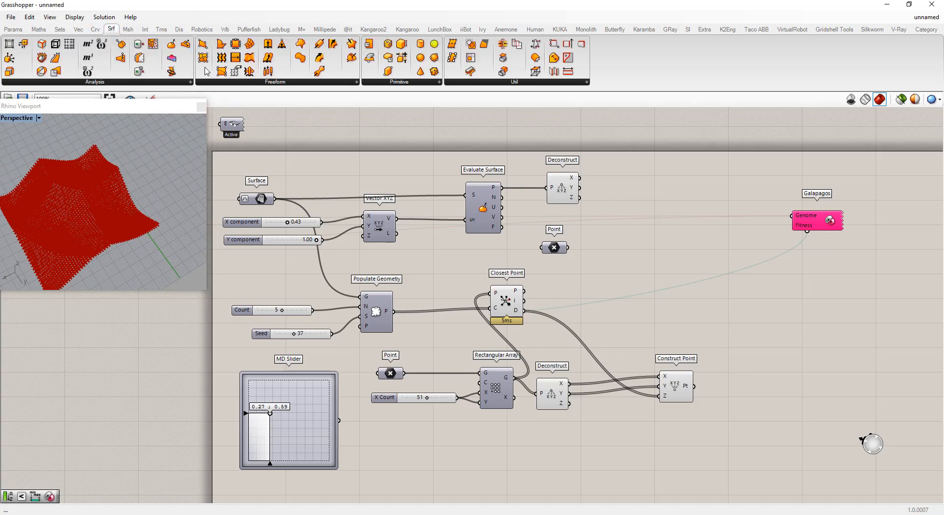
drag(202, 57, 727, 408)
scroll(728, 408, up, 1)
scroll(727, 408, up, 1)
drag(672, 375, 730, 373)
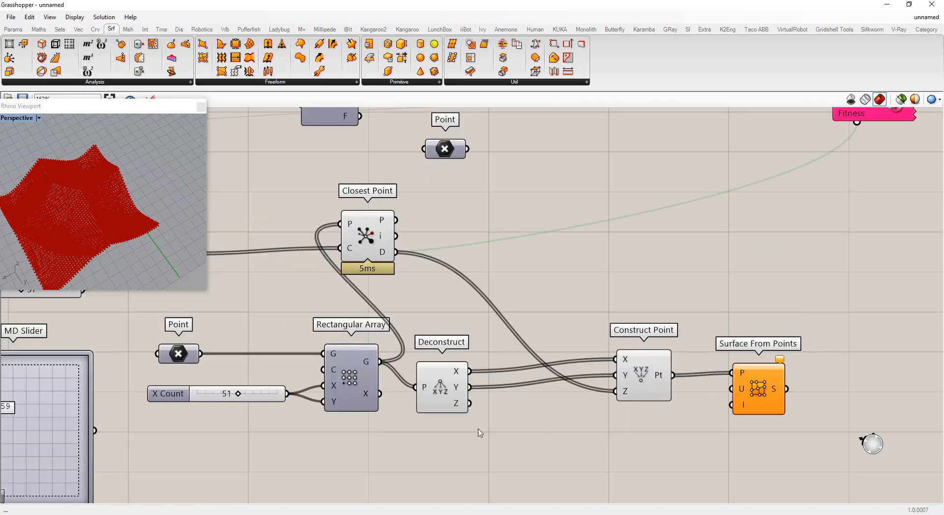
Step: Add a number slider of 50 below Construct Point and connect it to Surface From Points' U input
double_click(659, 428)
text(50)
key(Return)
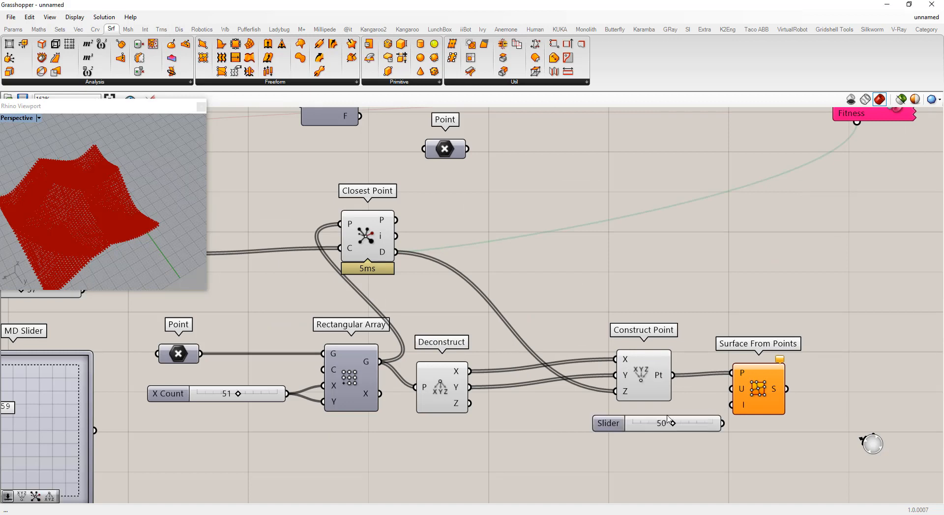
drag(723, 423, 653, 426)
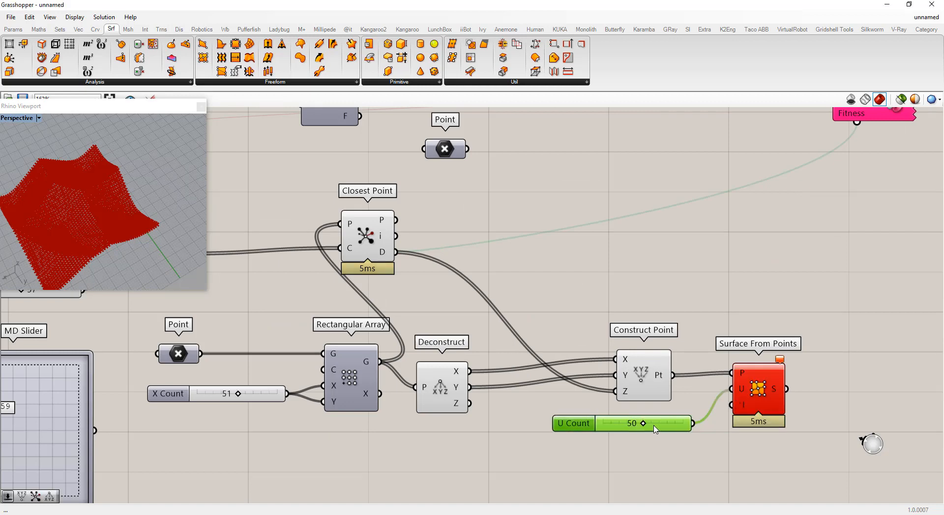
Step: Set the U Count slider to 51
double_click(615, 427)
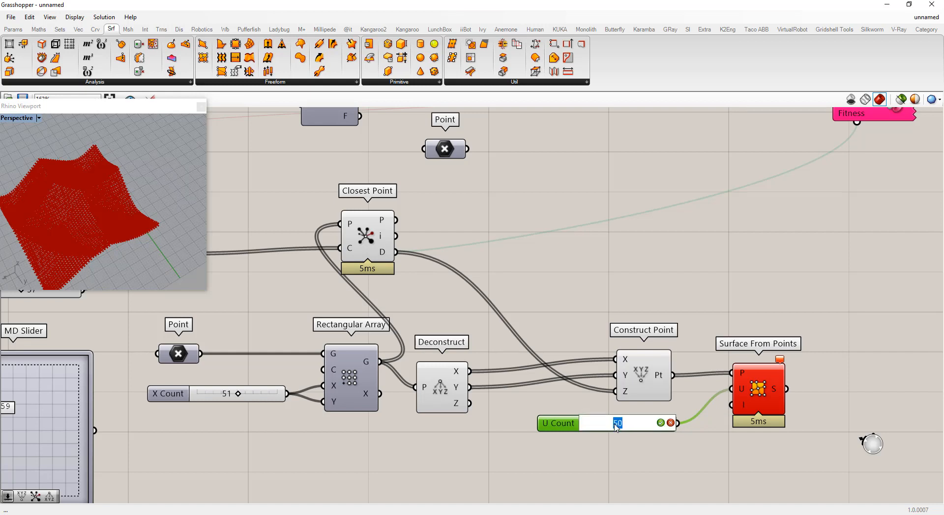
text(51)
key(Return)
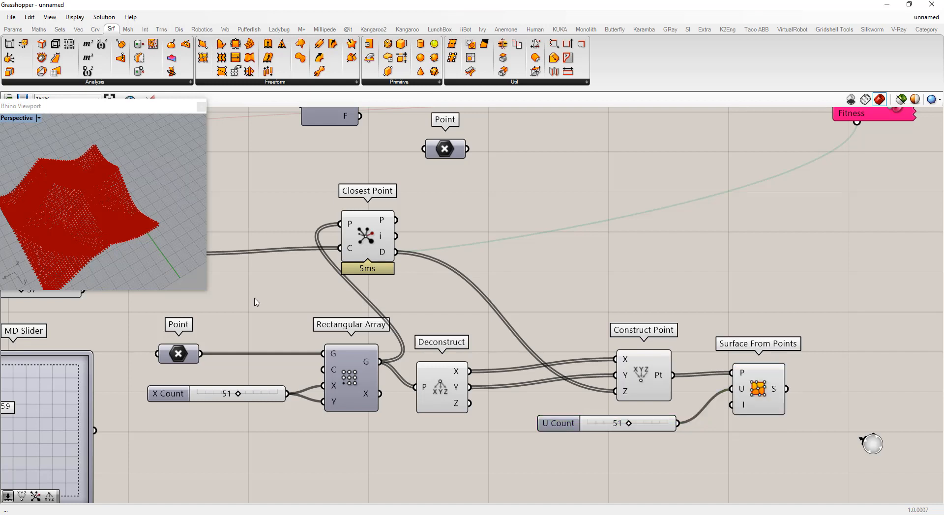
Step: Check the surface made by Surface From Points and turn off the viewport preview of Construct Point
click(764, 394)
click(592, 496)
right_click(642, 375)
click(660, 395)
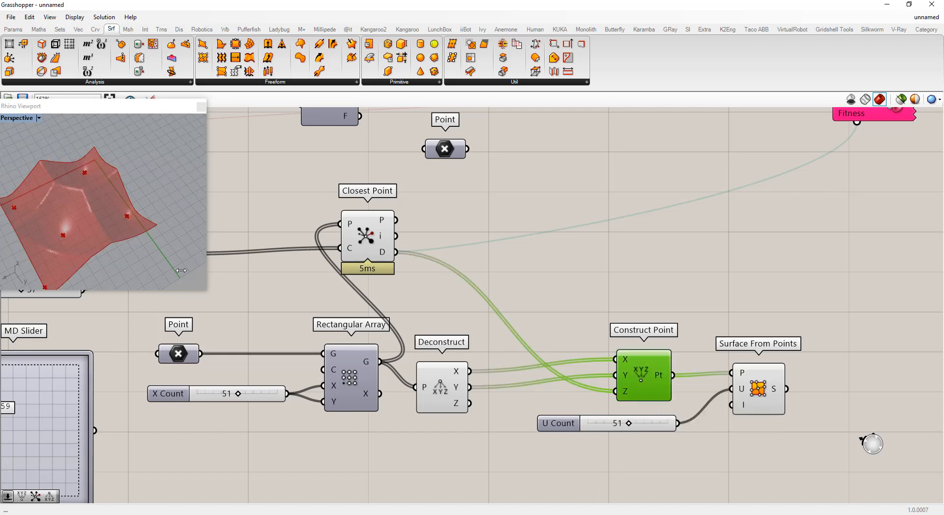
Step: Set the Rhino viewport to the Top view and examine the surface around the populated points
right_drag(154, 199, 88, 231)
scroll(130, 238, down, 6)
scroll(90, 223, up, 6)
click(38, 119)
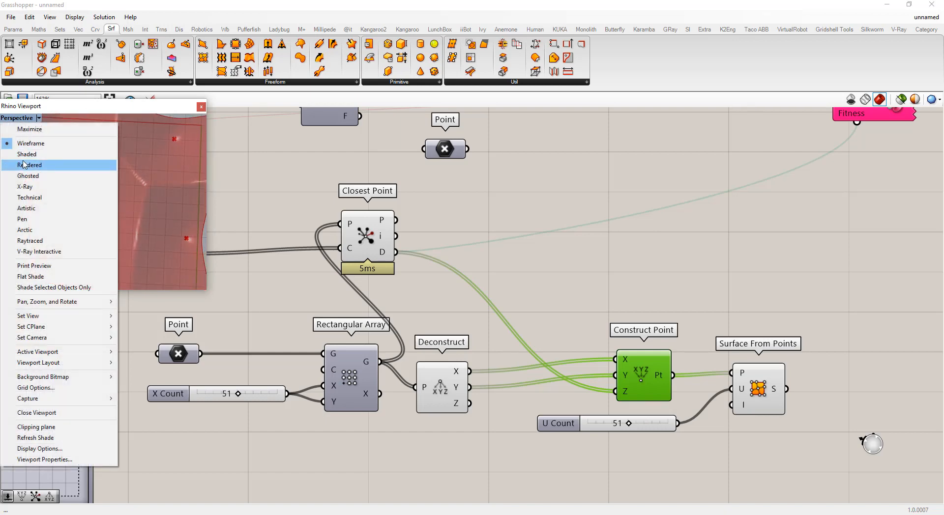
mouse_move(99, 320)
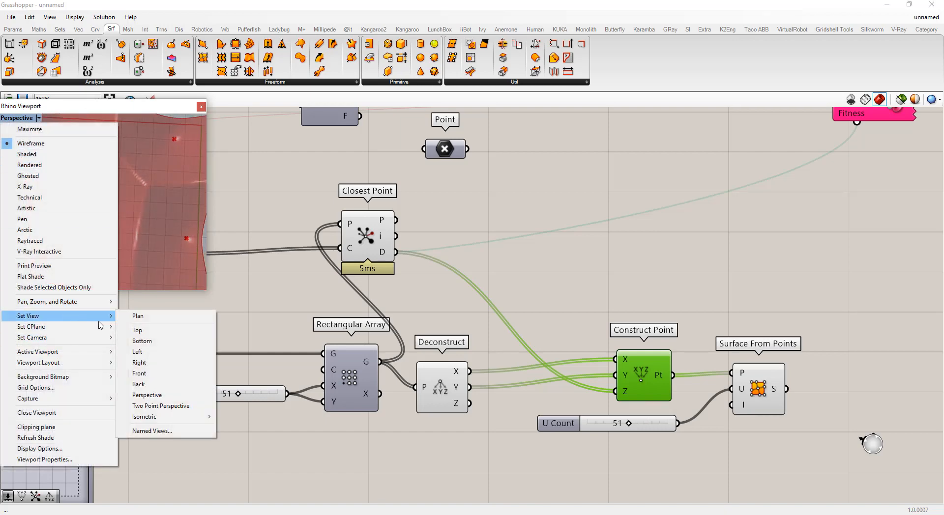
click(139, 330)
scroll(101, 179, down, 3)
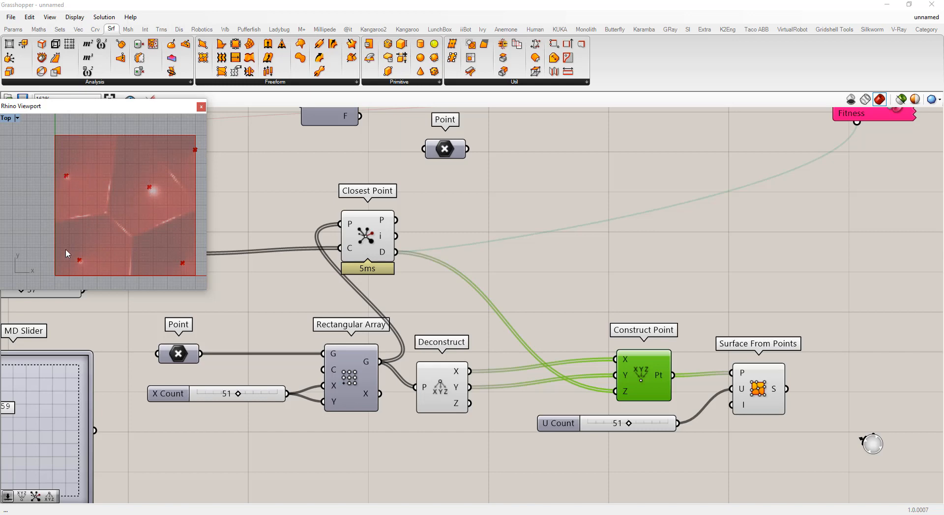
Step: Set the Rhino viewport to the Perspective view and examine the peaks and low points of the distance surface from several angles
click(17, 118)
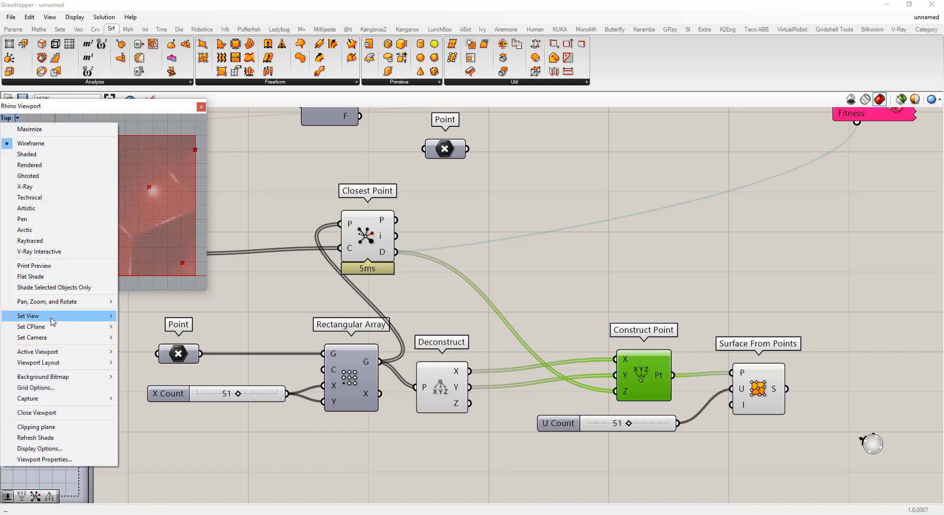
mouse_move(53, 318)
click(147, 395)
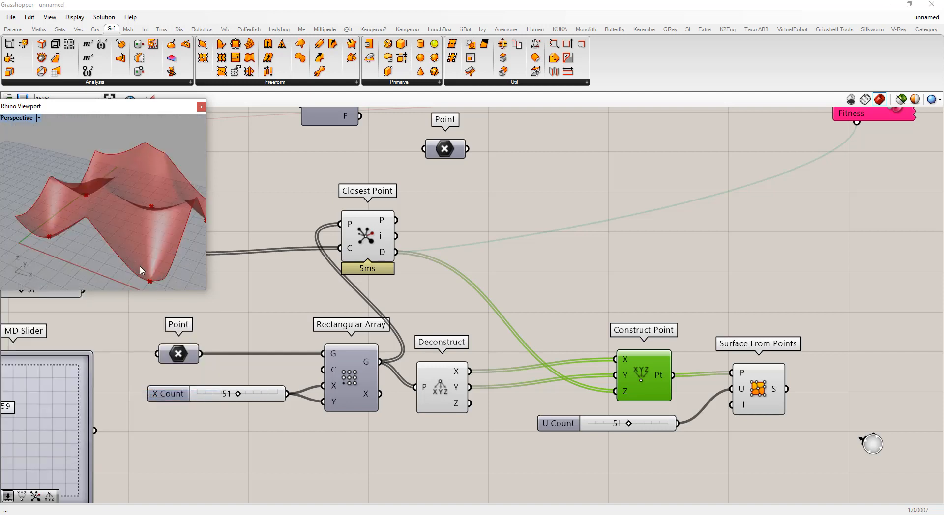
right_drag(149, 202, 118, 260)
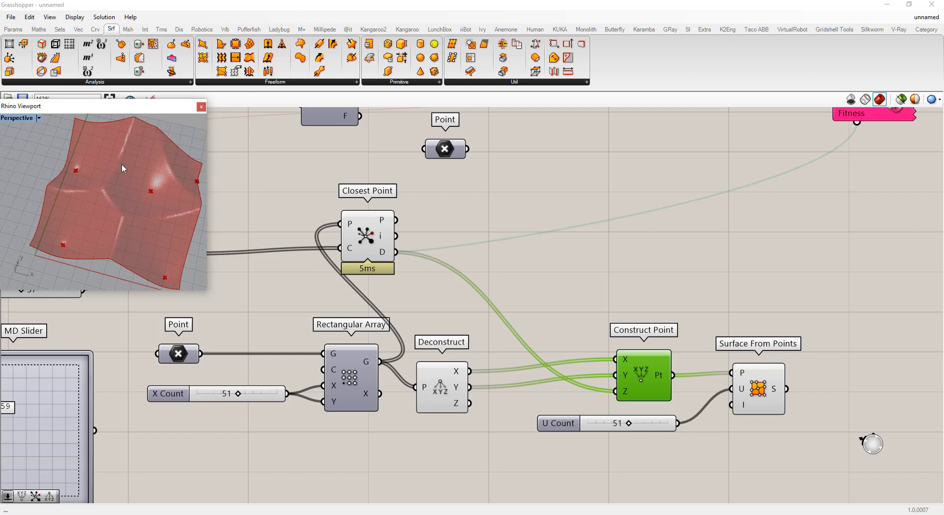
right_drag(126, 218, 140, 129)
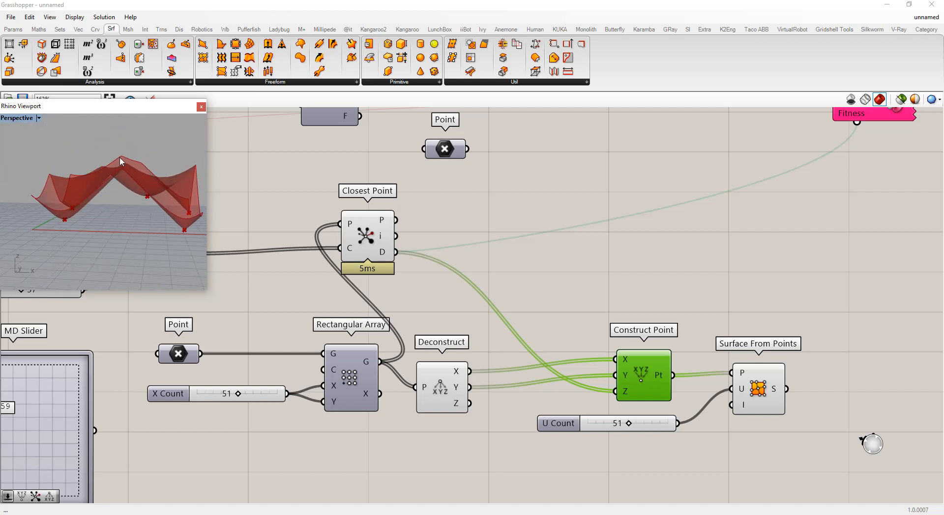
right_drag(123, 159, 142, 193)
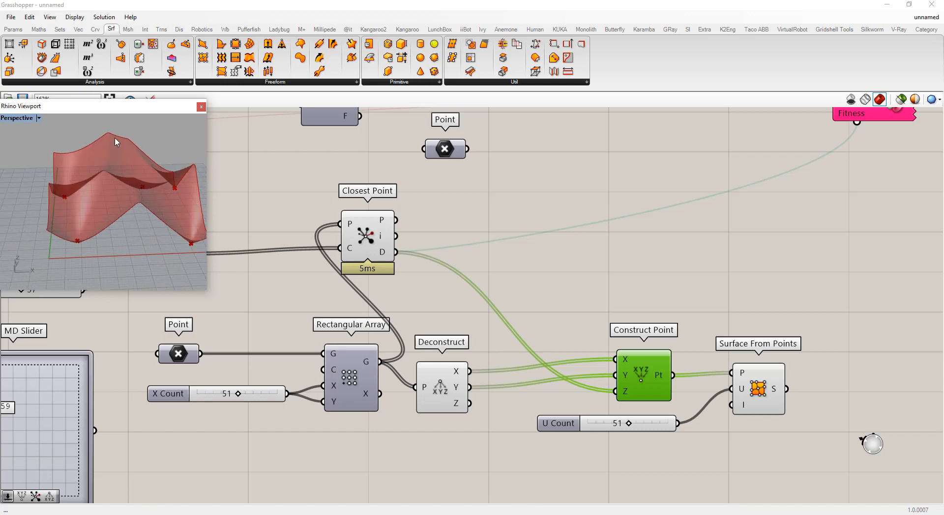
right_drag(116, 142, 111, 144)
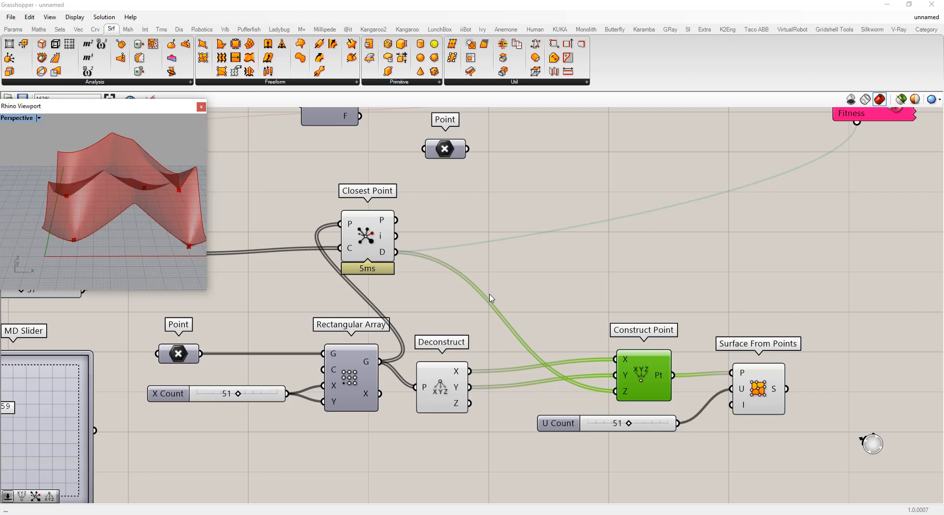
Step: Turn the viewport preview of Surface From Points off and back on
click(756, 390)
right_click(754, 389)
click(757, 405)
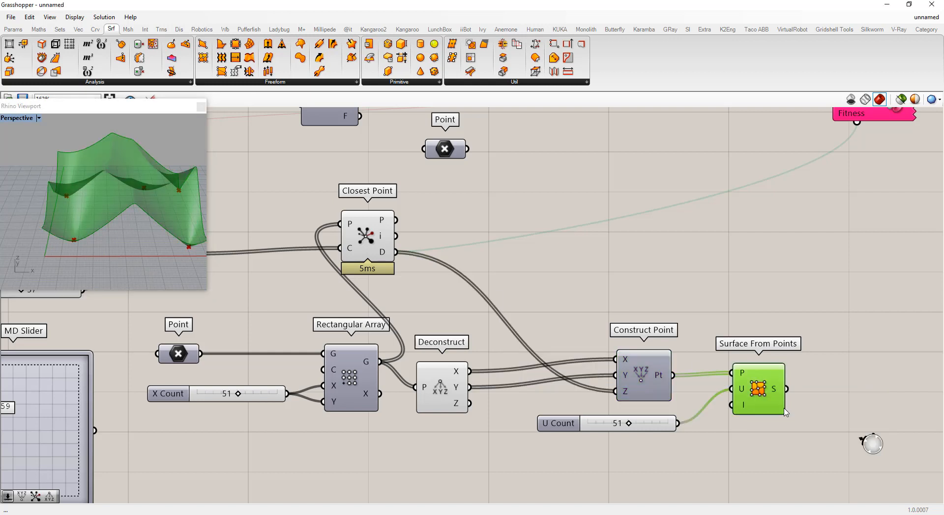
right_click(758, 390)
click(762, 407)
Step: Turn on Construct Point's preview to compare its point grid with the surface, and turn that preview off again
right_click(642, 371)
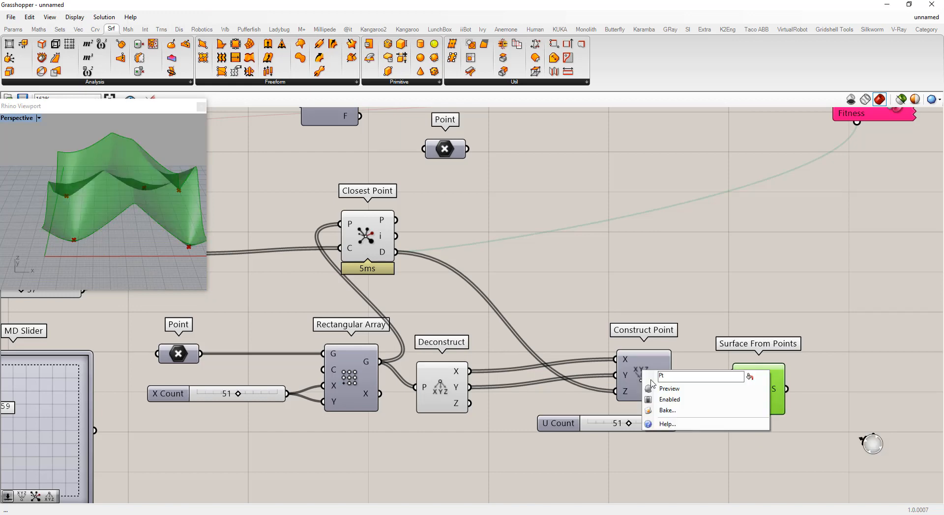
click(668, 391)
right_drag(147, 217, 147, 246)
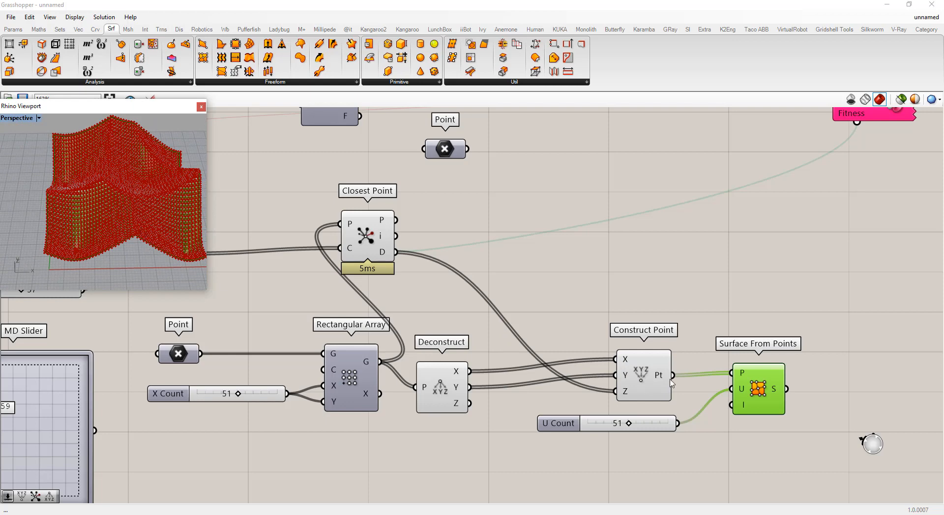
right_click(639, 371)
click(668, 392)
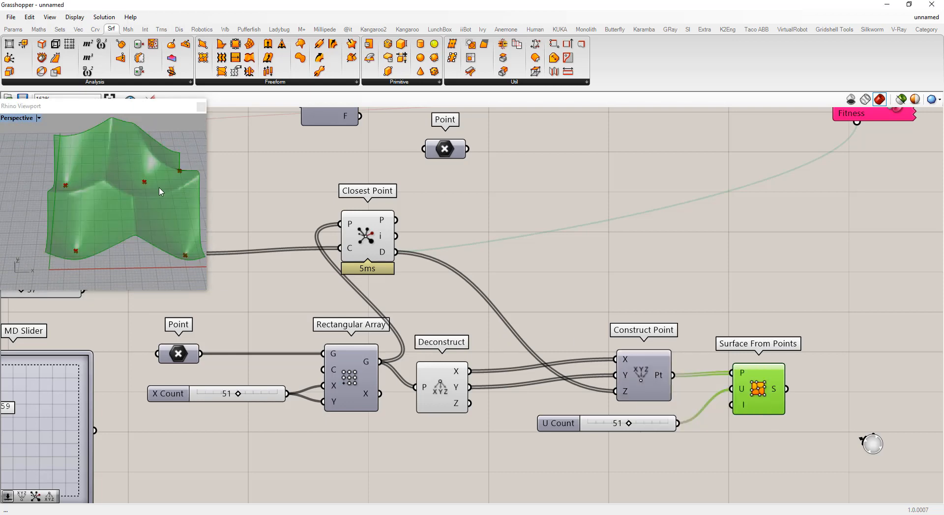
mouse_move(160, 191)
right_down()
mouse_move(143, 159)
mouse_move(143, 193)
right_up()
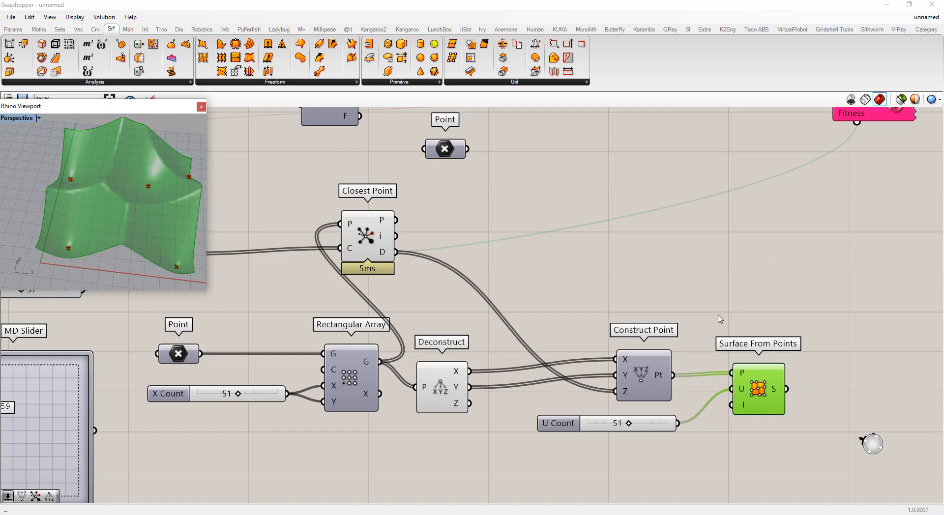
Step: Move Closest Point down above the lower Deconstruct component and turn off the viewport previews of both components
scroll(720, 319, down, 4)
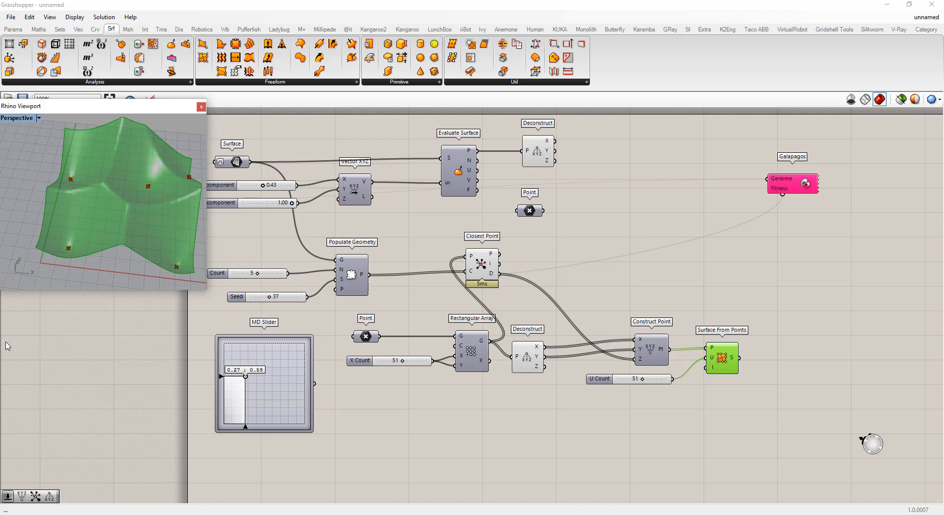
right_drag(85, 248, 138, 238)
click(427, 432)
scroll(486, 393, down, 3)
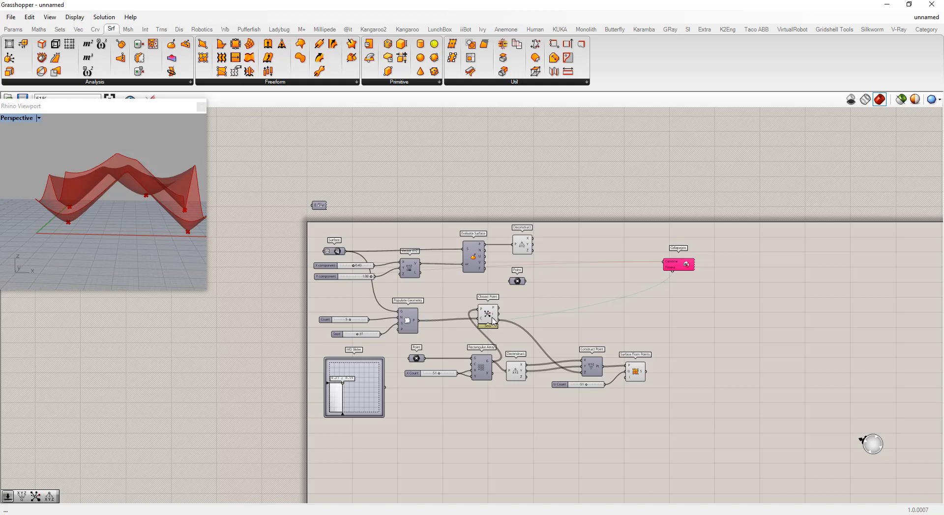
drag(493, 321, 521, 338)
right_click(521, 338)
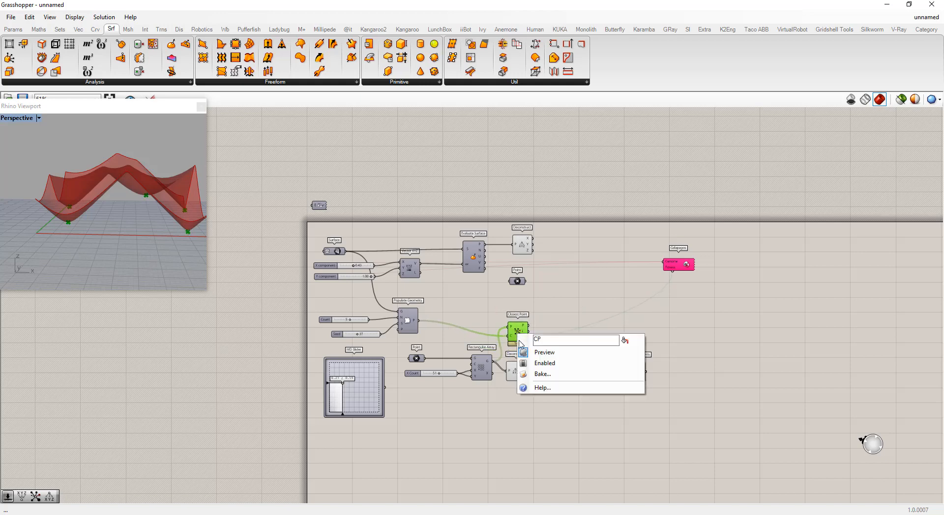
click(545, 352)
right_click(514, 367)
click(539, 386)
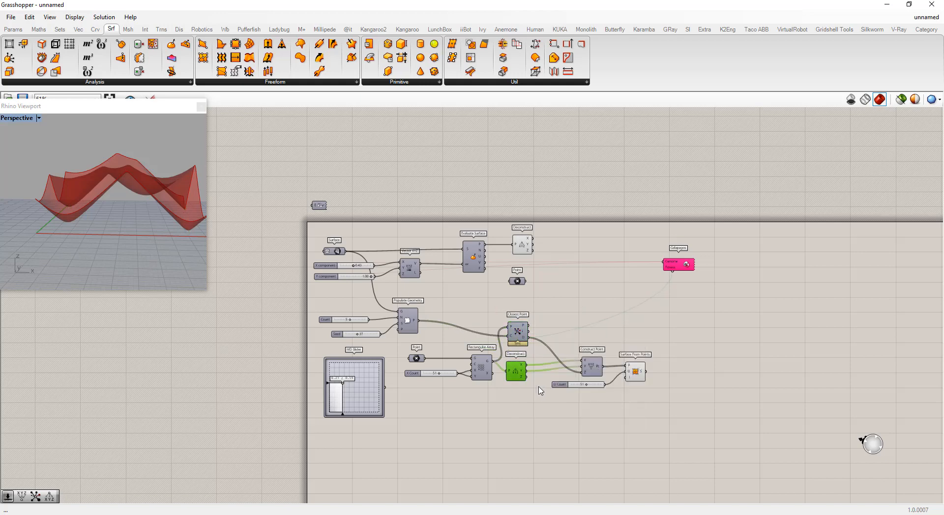
Step: Turn on the viewport preview of Populate Geometry and view its points against the distance surface
click(637, 377)
right_click(637, 375)
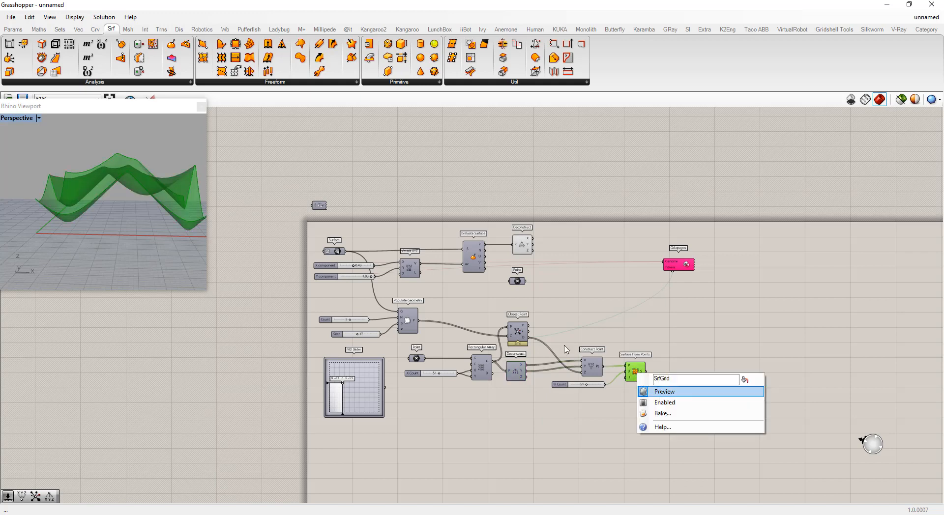
click(441, 336)
click(408, 321)
right_click(408, 322)
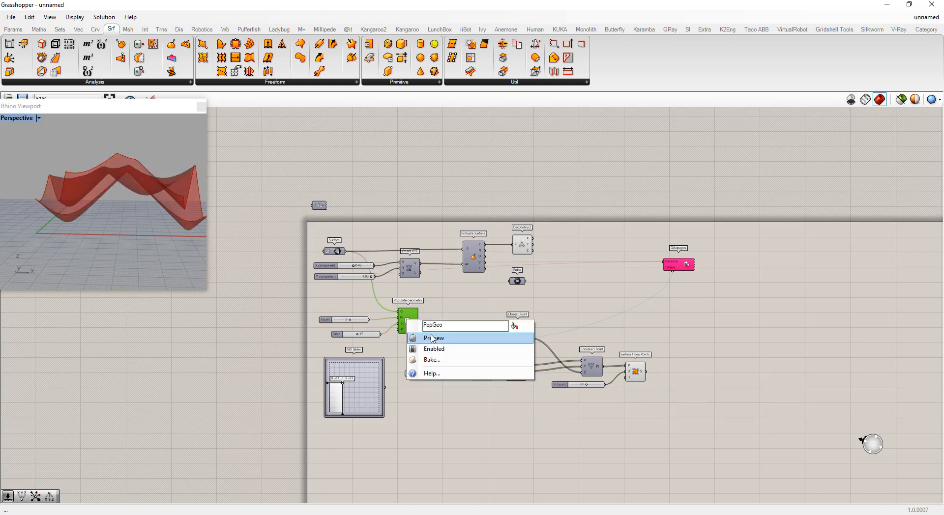
click(435, 337)
right_drag(78, 191, 140, 198)
right_drag(203, 203, 172, 250)
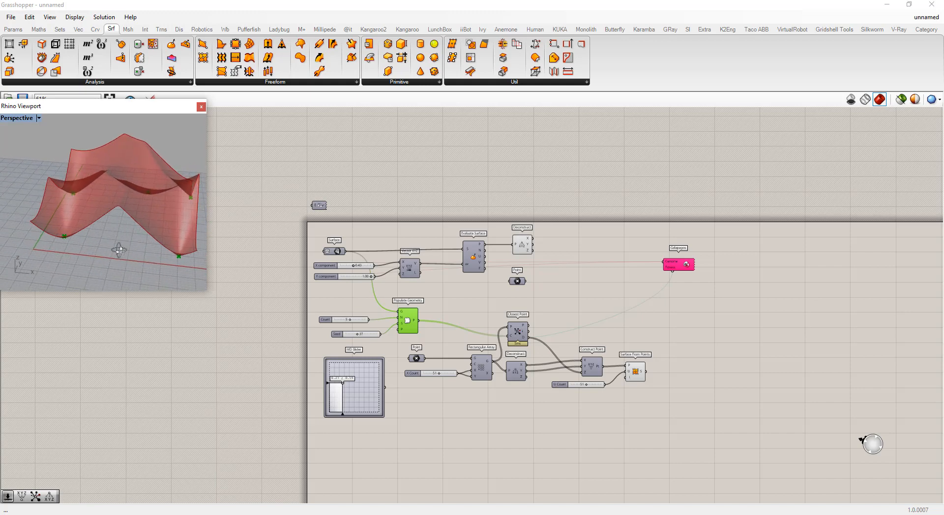
click(461, 314)
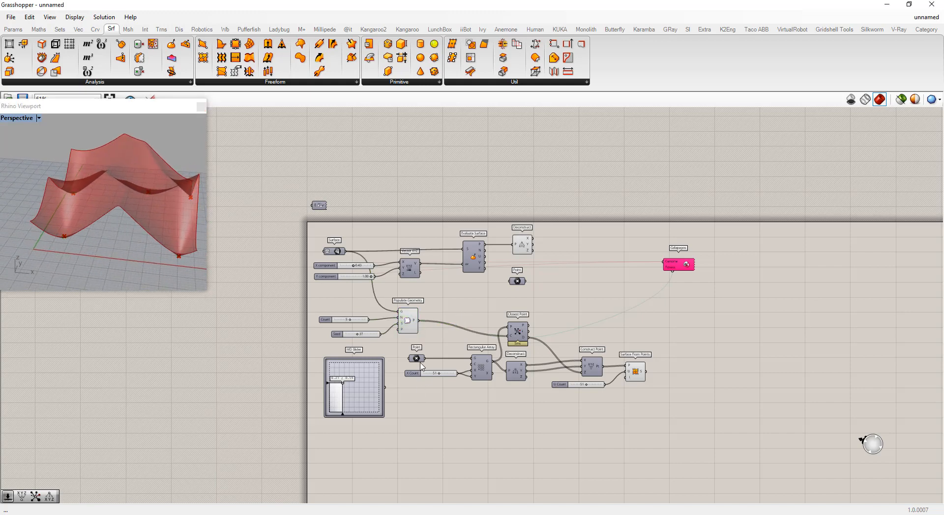
Step: Turn on the viewport preview of the input Surface parameter and view it beneath the distance surface
click(483, 365)
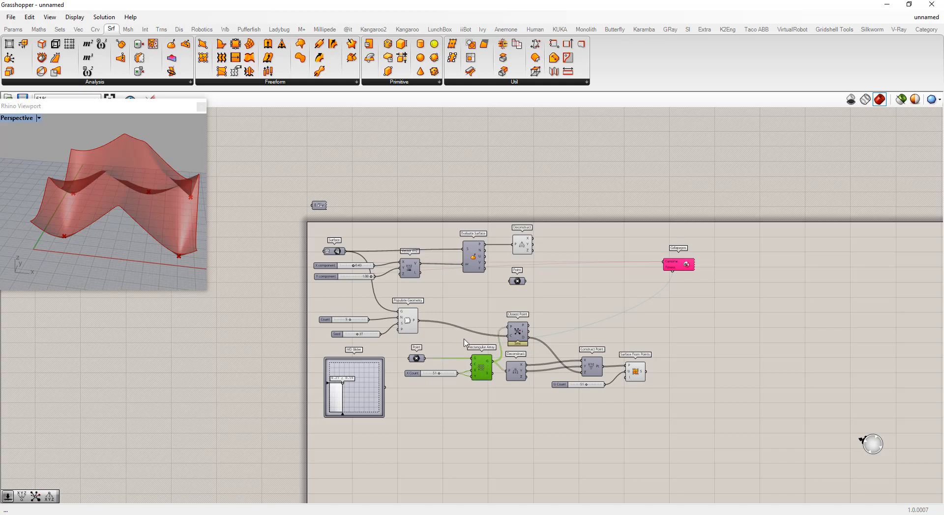
click(457, 303)
click(339, 250)
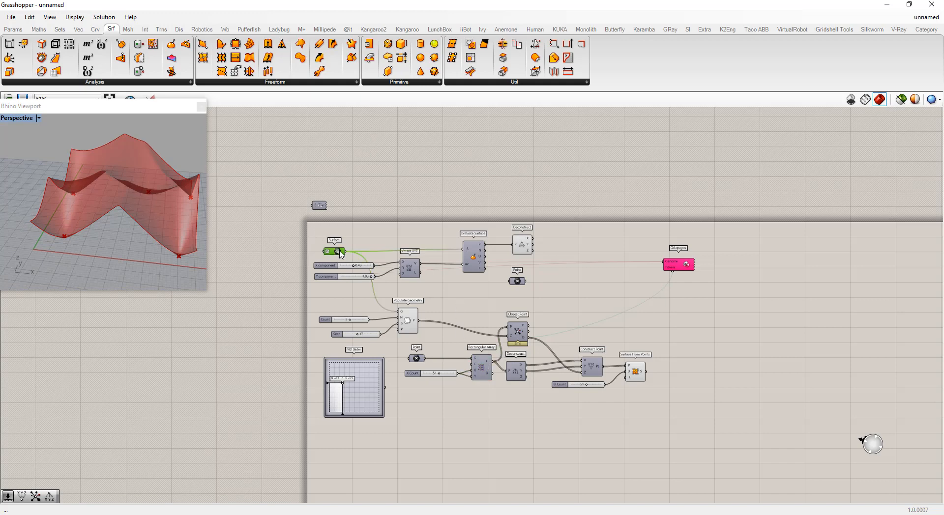
right_click(339, 250)
click(367, 270)
right_drag(129, 238, 101, 150)
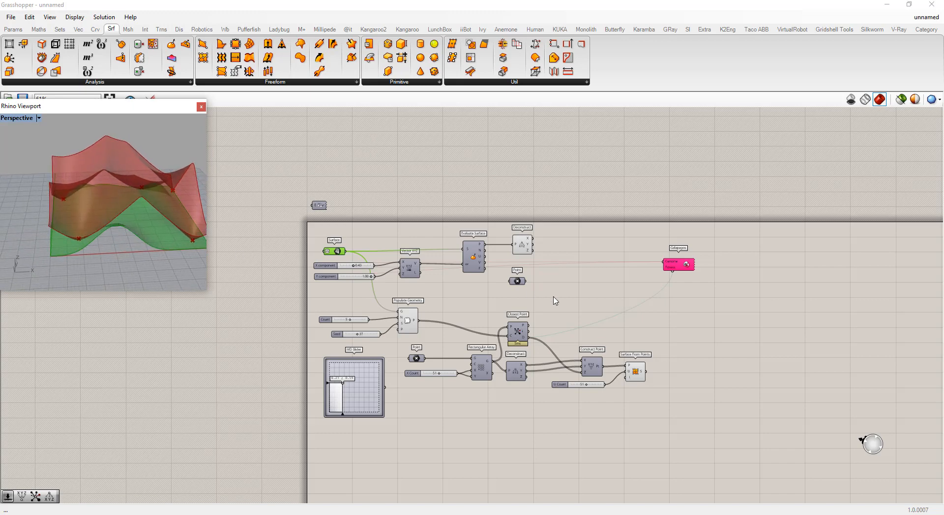
Step: Turn off the viewport preview of Surface From Points, leaving the input surface and populated points in view
click(636, 371)
right_click(637, 372)
click(653, 387)
right_drag(97, 225, 128, 219)
Step: Turn on the preview of the Point parameter below the upper Deconstruct and inspect that point on the surface
right_click(517, 281)
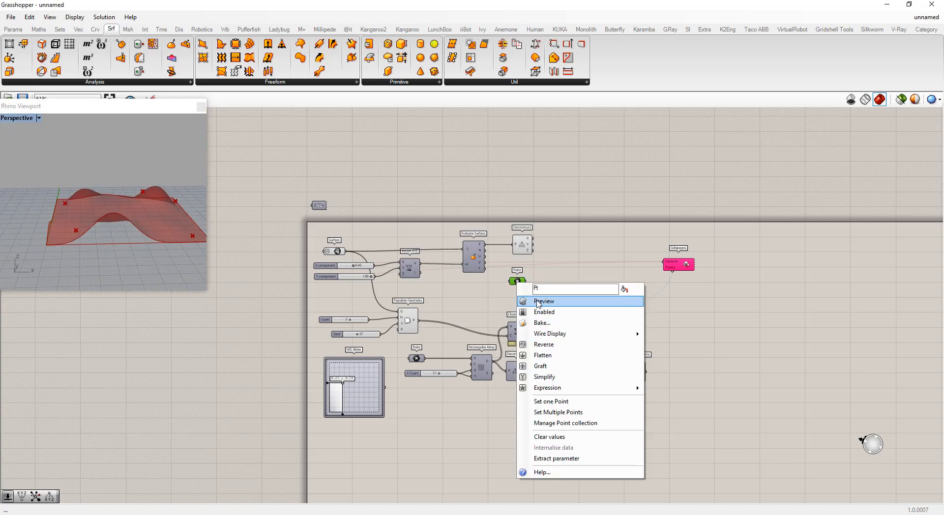
click(535, 304)
right_drag(191, 188, 166, 194)
click(513, 281)
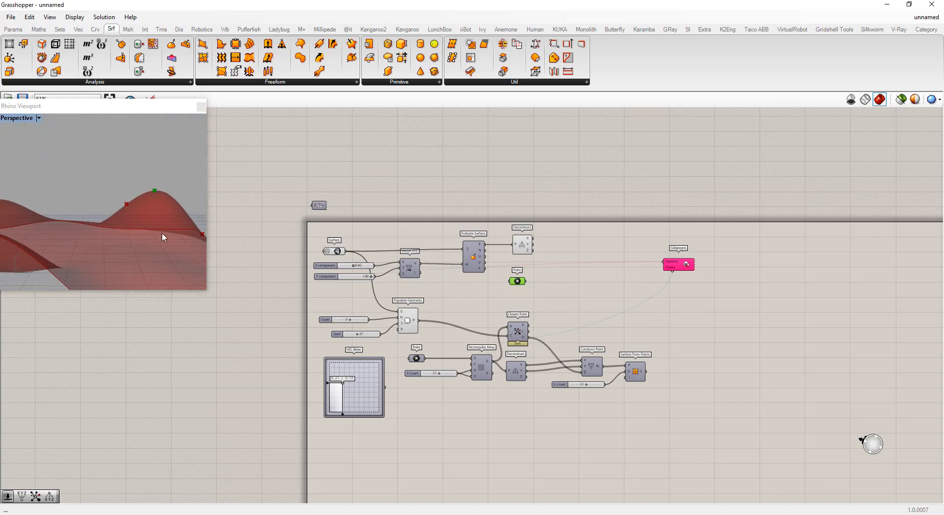
right_drag(164, 238, 122, 210)
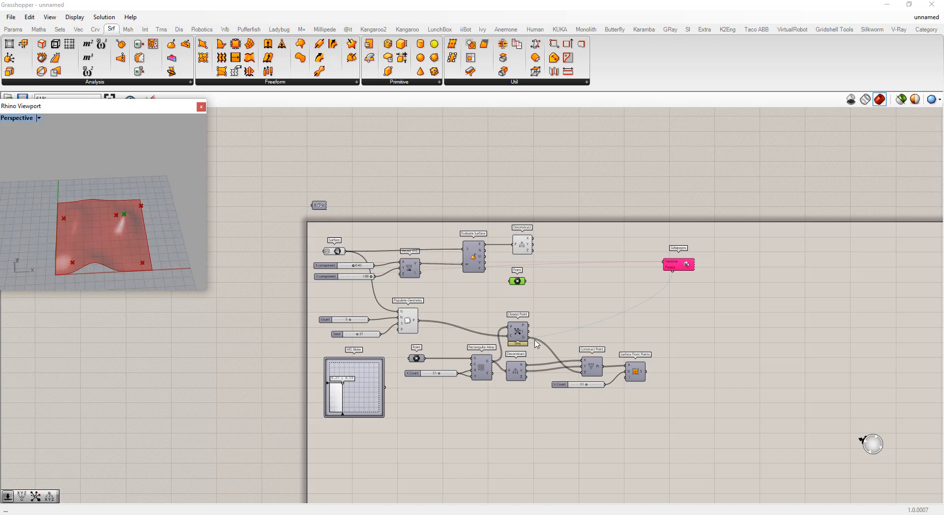
Step: Nudge Closest Point slightly upward and check its preview by turning it on and off again
drag(521, 340, 520, 334)
right_click(520, 327)
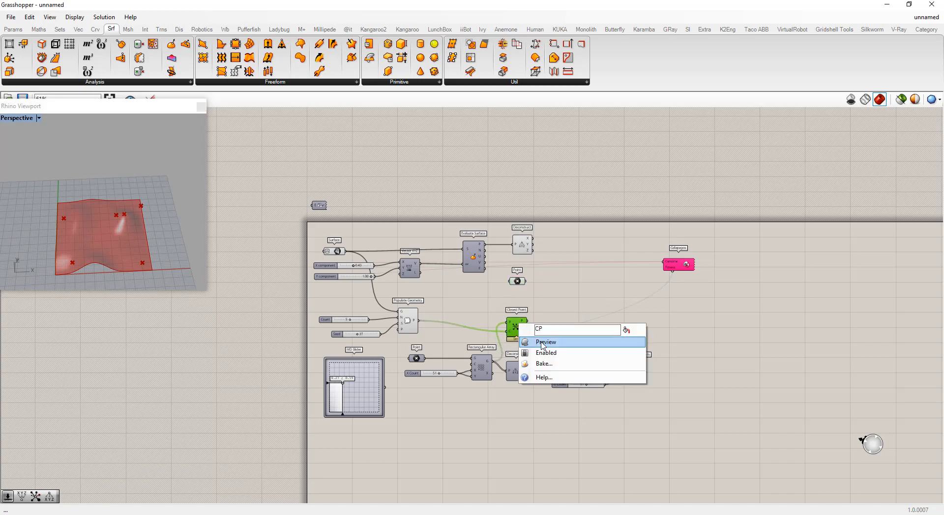
click(543, 342)
right_click(520, 330)
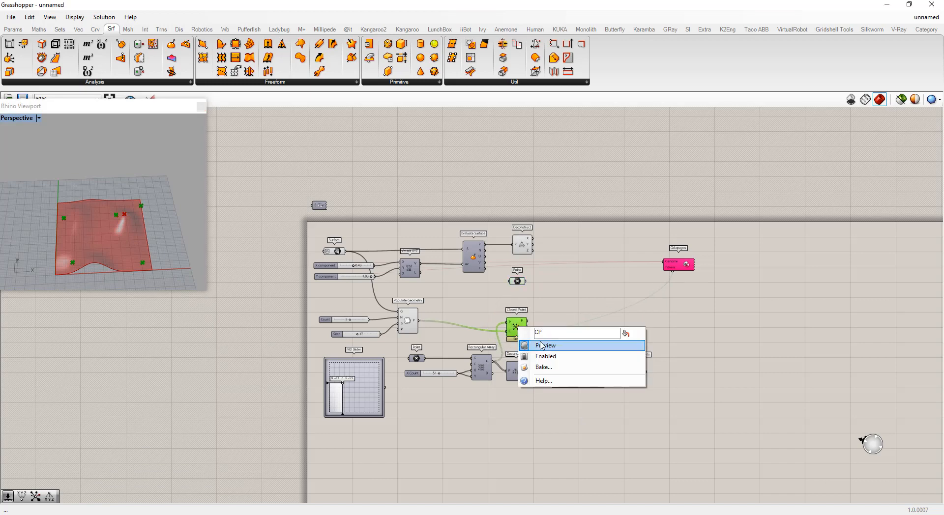
click(543, 343)
click(543, 314)
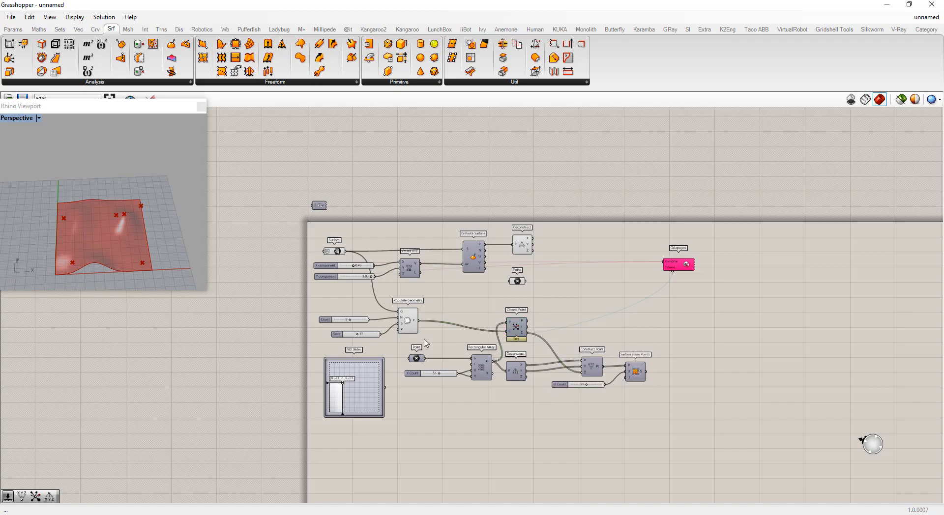
Step: Move Surface From Points slightly down beside Construct Point and bring Galapagos down nearer the Closest Point component
scroll(428, 336, up, 1)
scroll(401, 314, down, 2)
scroll(586, 343, up, 2)
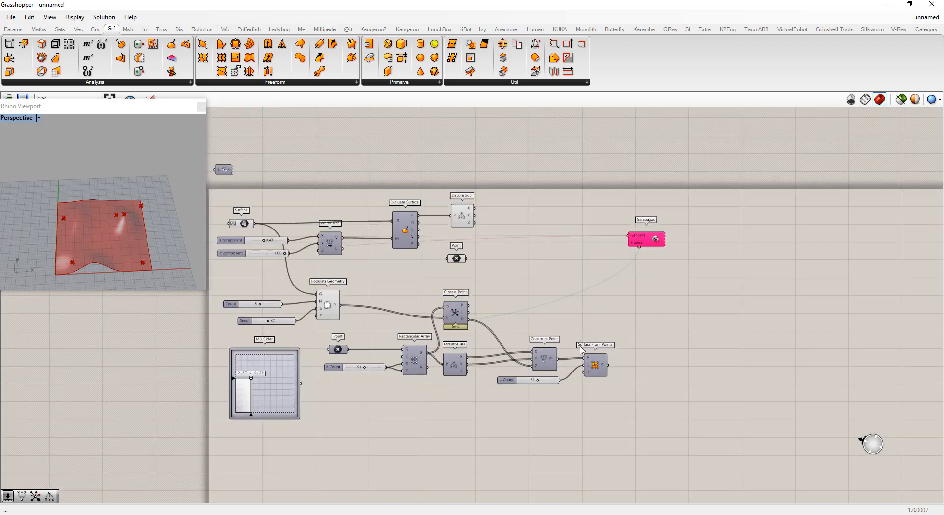
drag(598, 369, 612, 380)
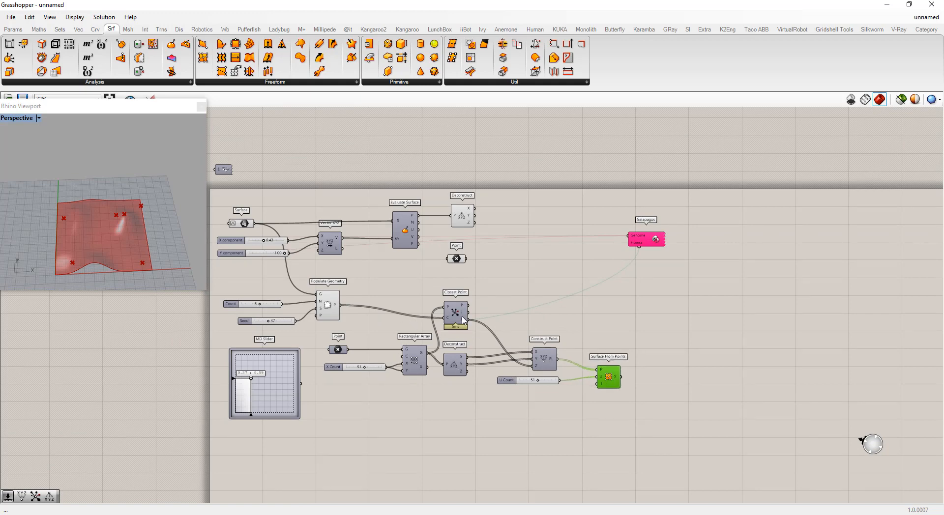
right_click(420, 363)
click(404, 303)
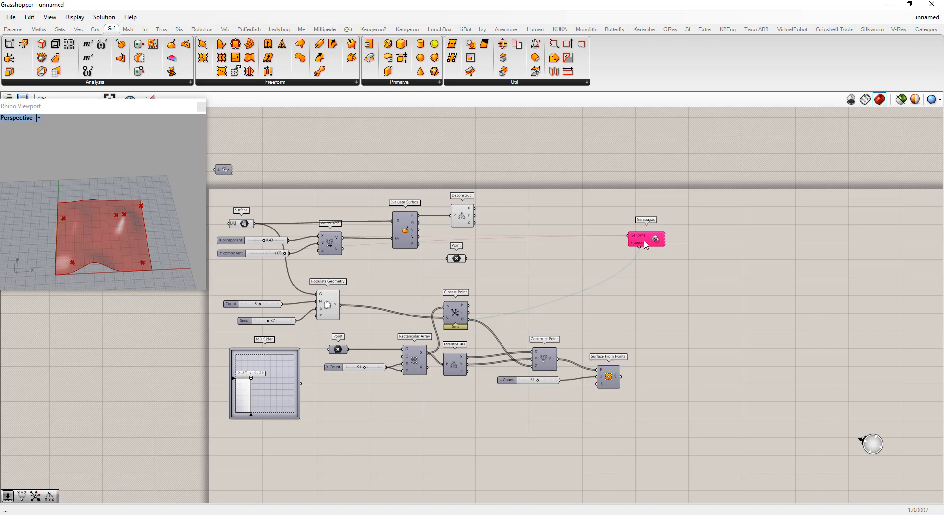
drag(642, 242, 622, 278)
click(488, 311)
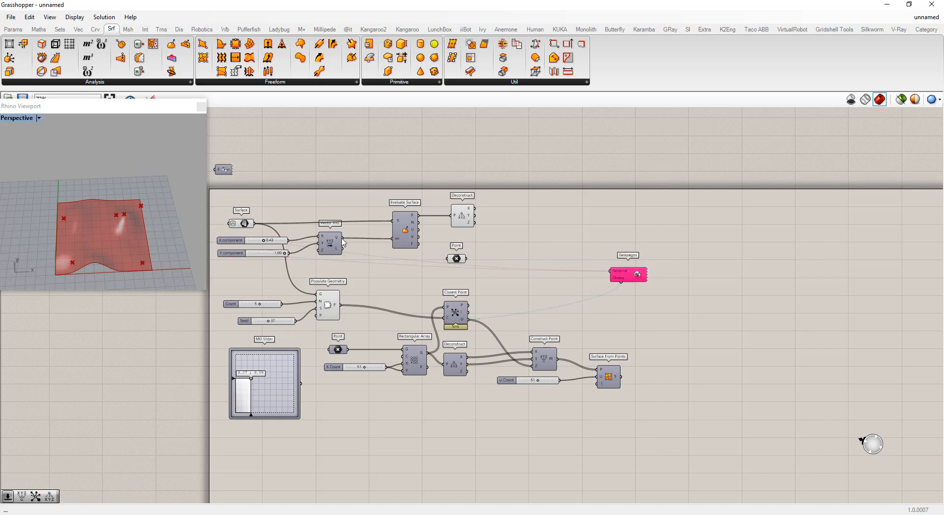
Step: Turn on the viewport preview of Evaluate Surface and examine its evaluated point on the input surface
click(404, 224)
right_click(403, 224)
click(414, 244)
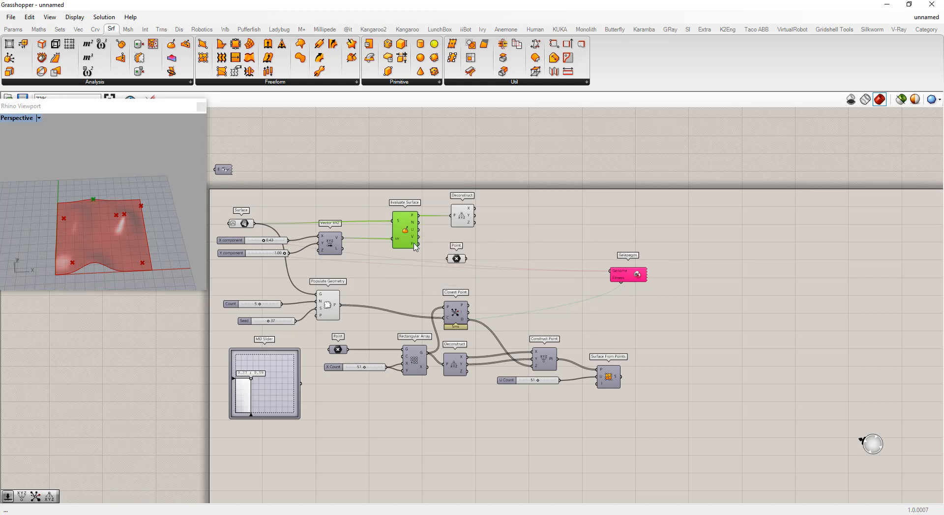
right_drag(58, 223, 108, 243)
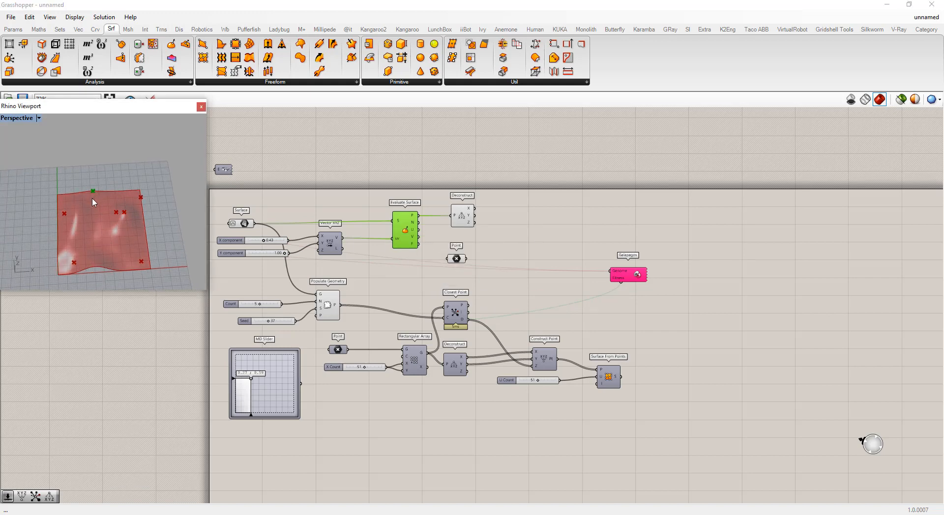
scroll(94, 203, up, 5)
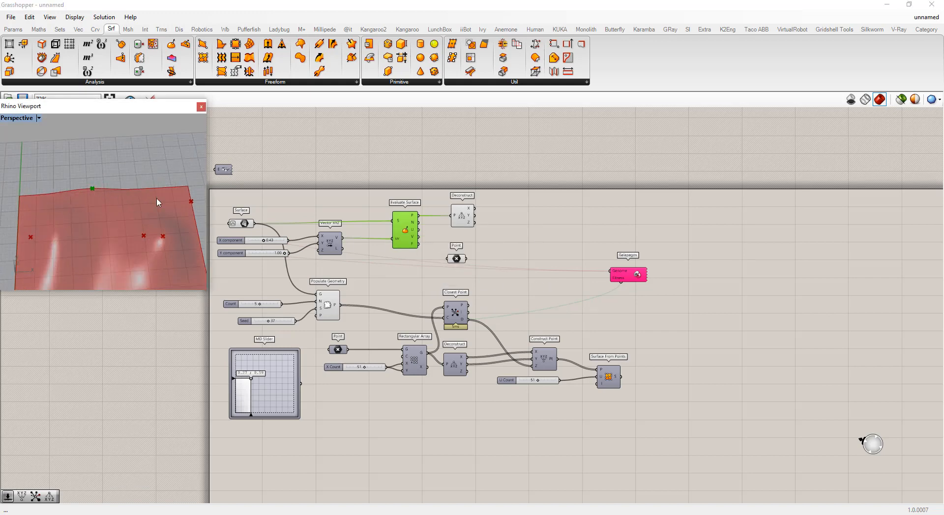
Step: Turn on the preview of Surface From Points, examine the distance-field surface from several angles, and turn its preview off again
click(608, 380)
right_click(608, 380)
click(625, 394)
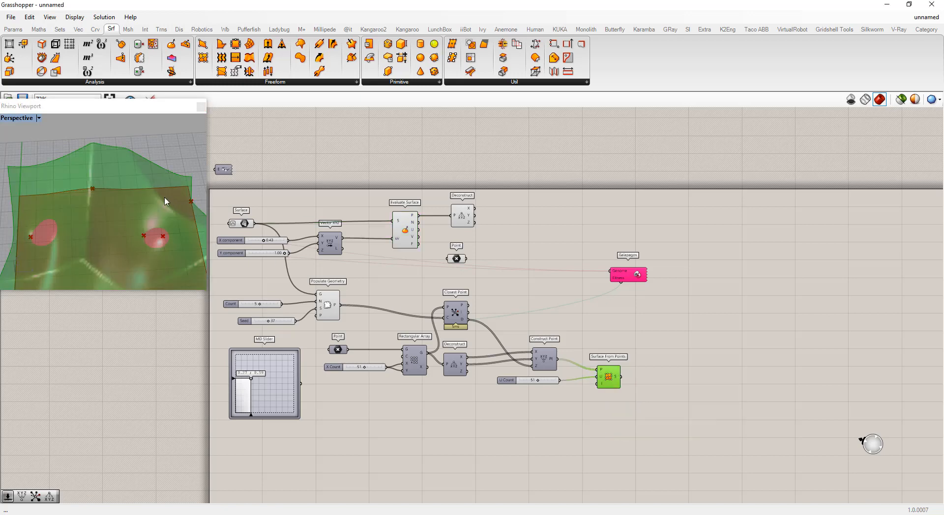
right_drag(166, 201, 97, 214)
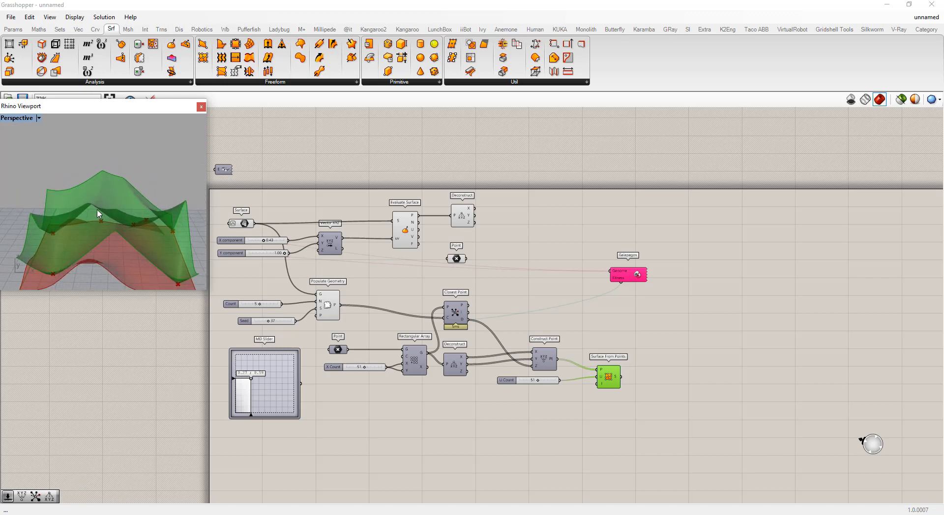
right_drag(103, 174, 110, 272)
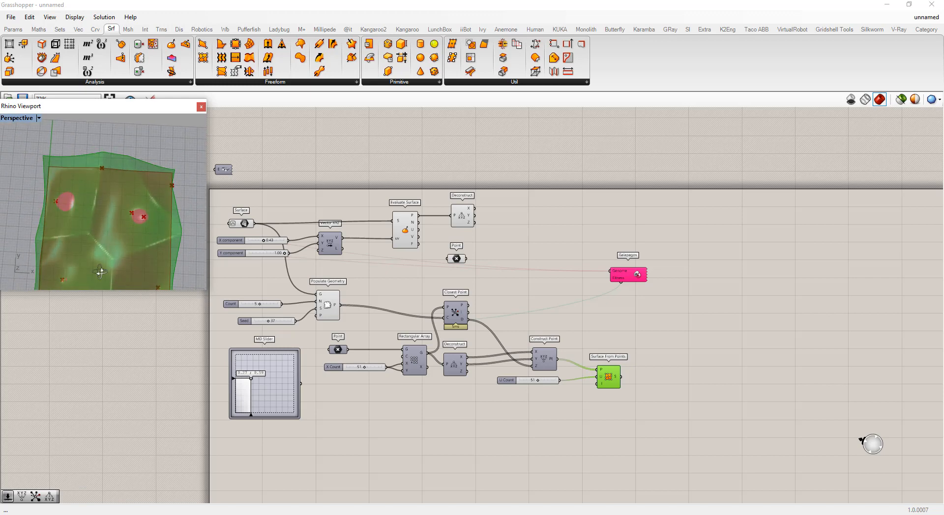
right_click(611, 378)
click(652, 391)
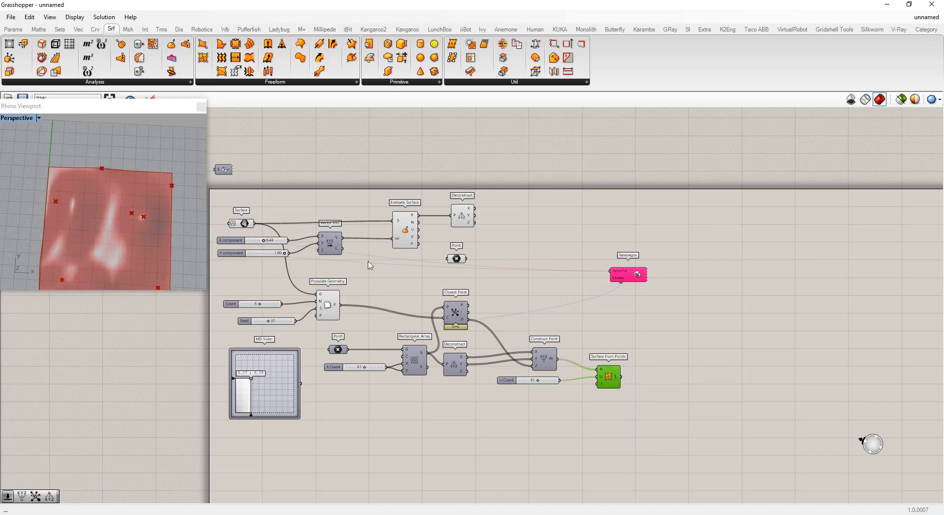
scroll(101, 173, up, 3)
scroll(119, 182, down, 5)
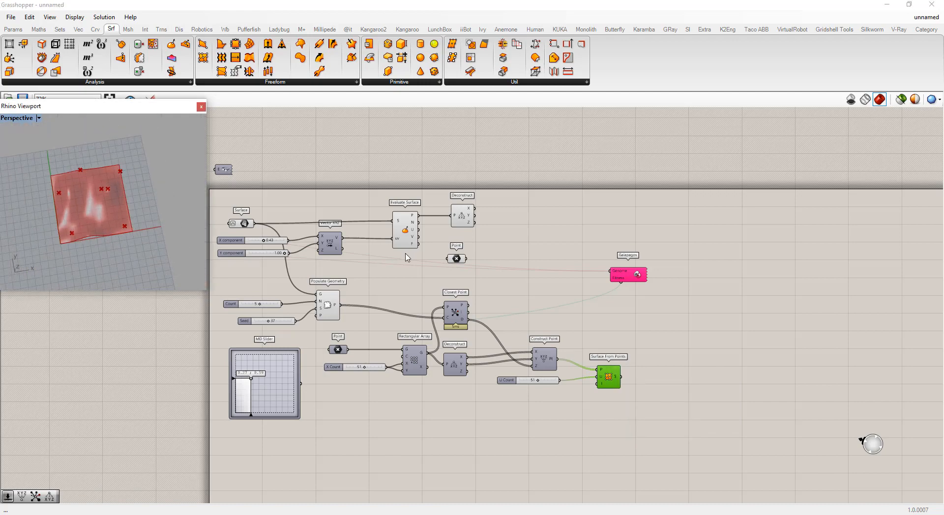
Step: Turn off the viewport preview of the Point parameter below the upper Deconstruct
right_click(461, 258)
click(456, 259)
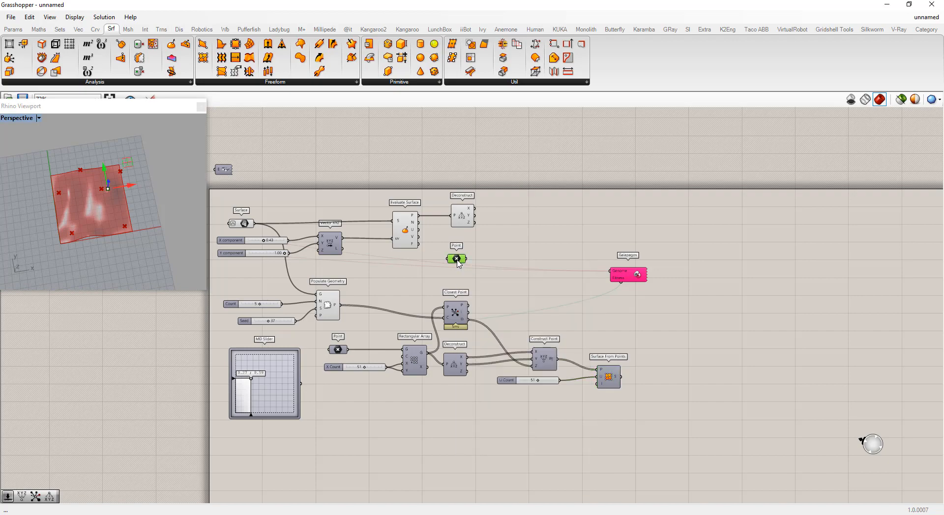
right_click(456, 259)
click(483, 278)
right_drag(109, 220, 99, 158)
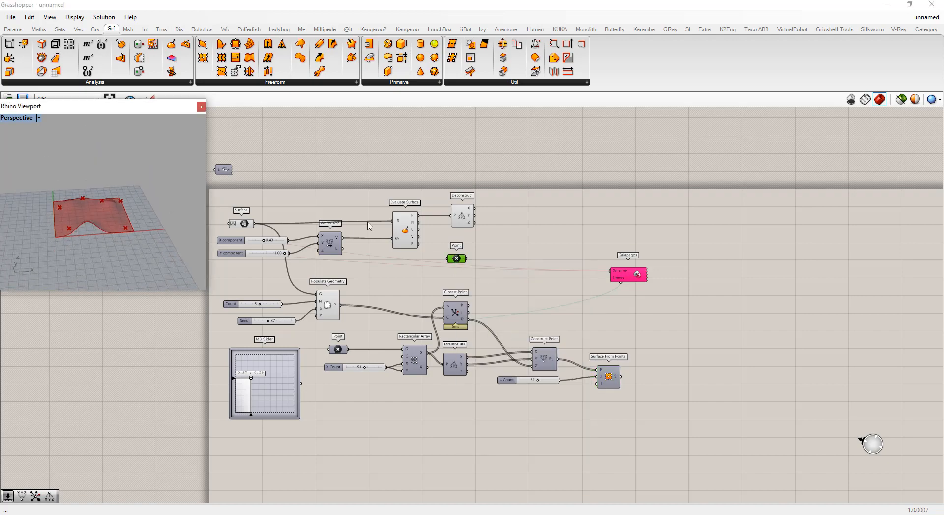
Step: Turn off the viewport preview of the Deconstruct component connected to Evaluate Surface
scroll(435, 214, up, 2)
click(458, 216)
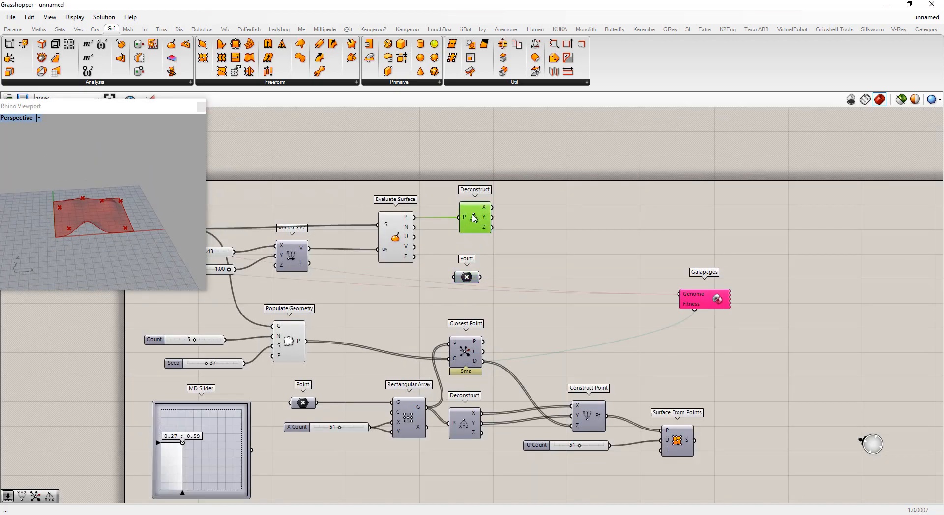
right_click(472, 214)
click(493, 233)
right_drag(95, 191, 89, 216)
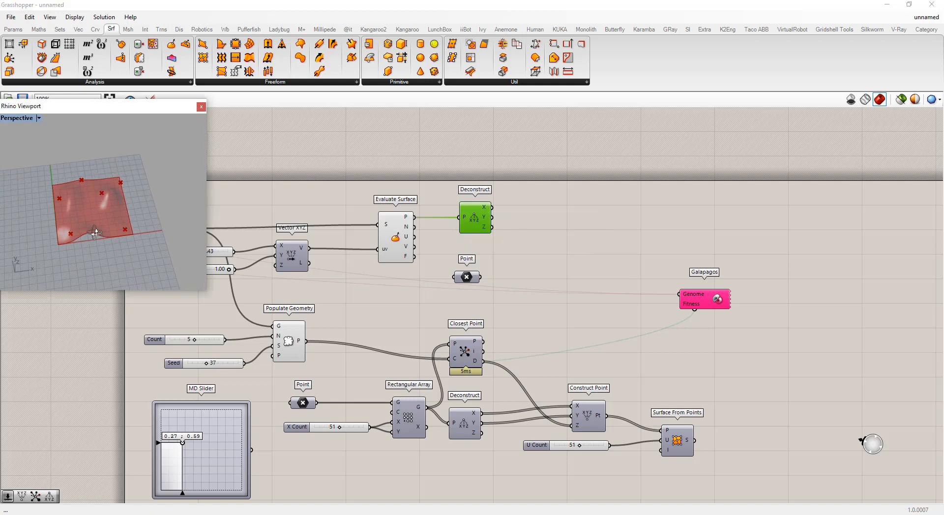
Step: Turn off the preview of Populate Geometry so only the input surface and evaluated point are displayed
click(291, 342)
right_click(290, 342)
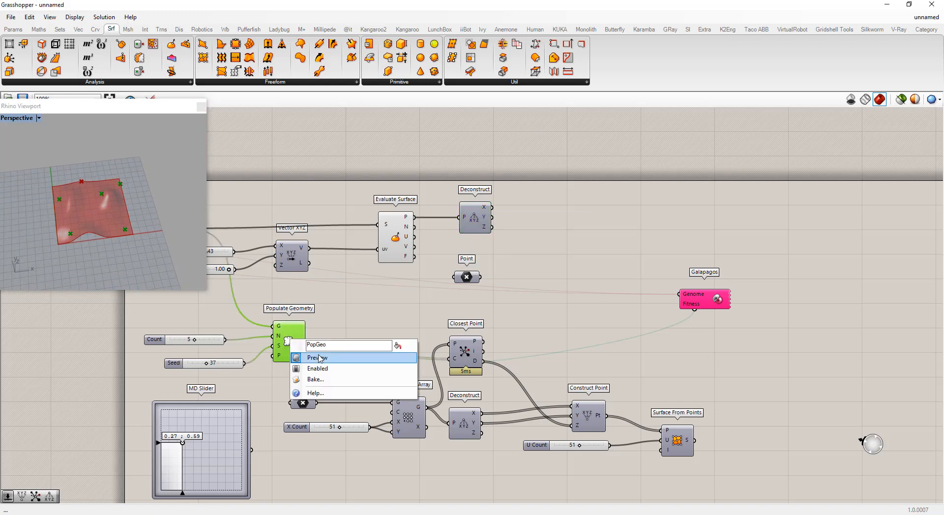
click(320, 359)
right_drag(96, 220, 104, 165)
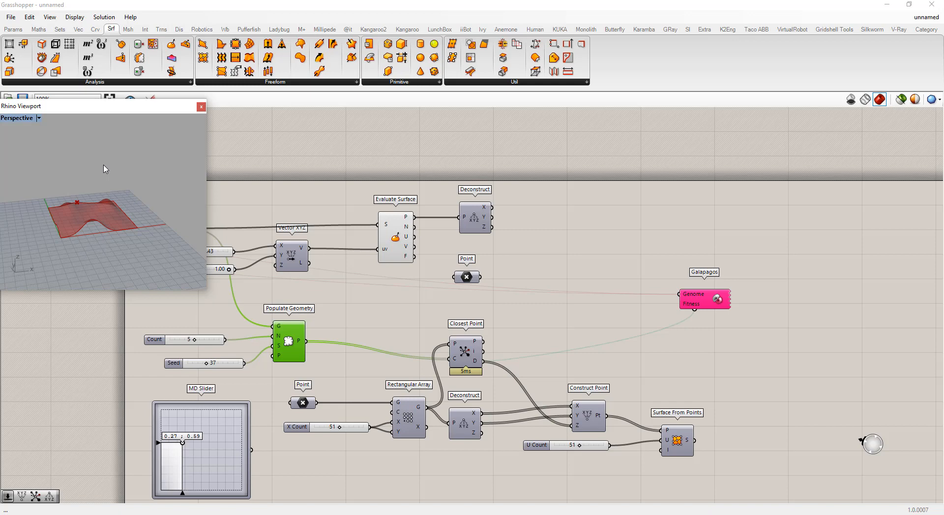
Step: Move the floating Rhino viewport away from the input surface and sliders, and bring Galapagos closer to the Closest Point component
drag(147, 103, 791, 86)
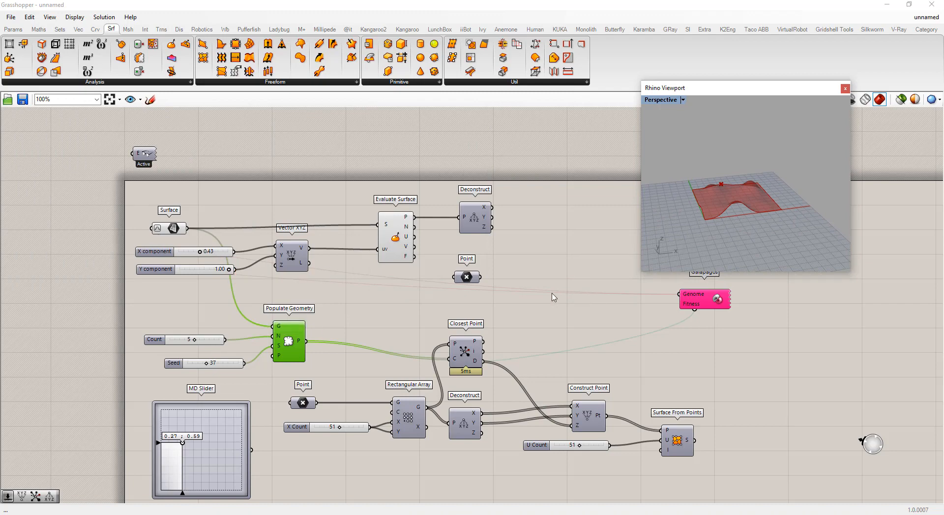
drag(716, 297, 730, 315)
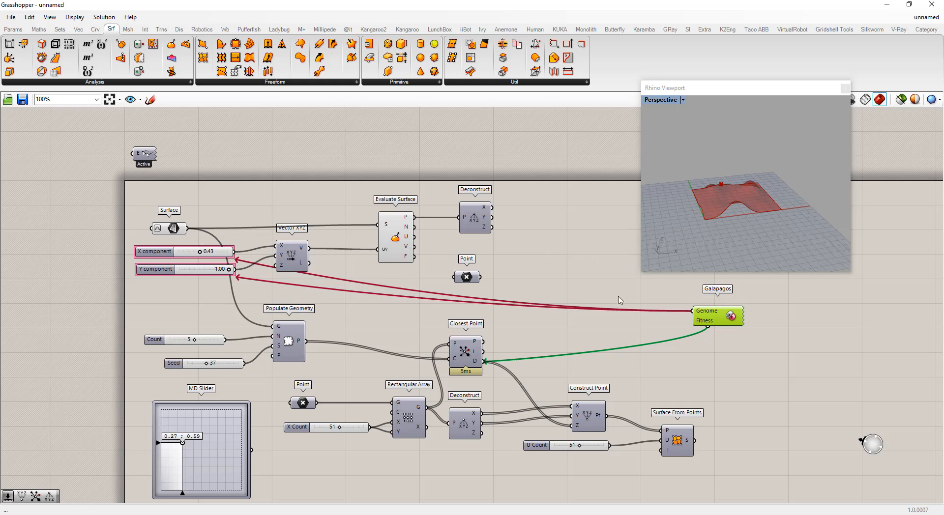
right_drag(723, 206, 697, 182)
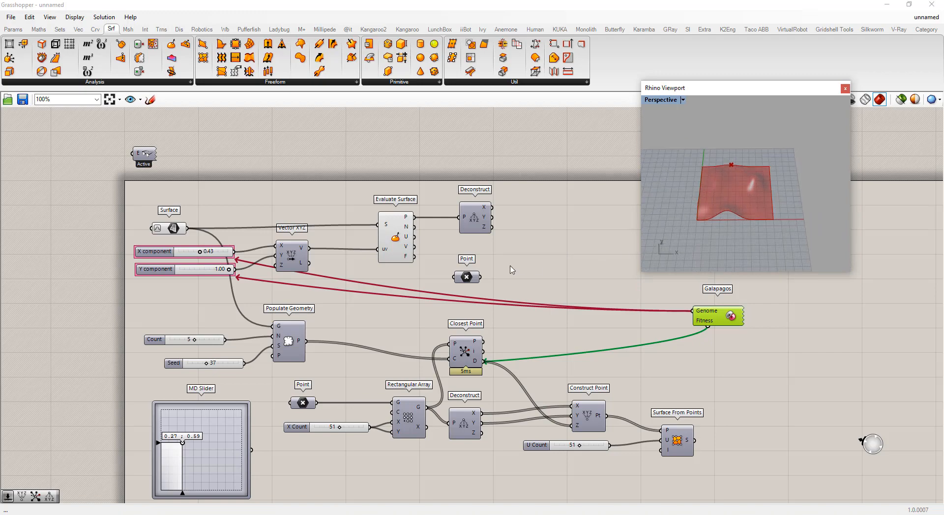
drag(731, 315, 733, 327)
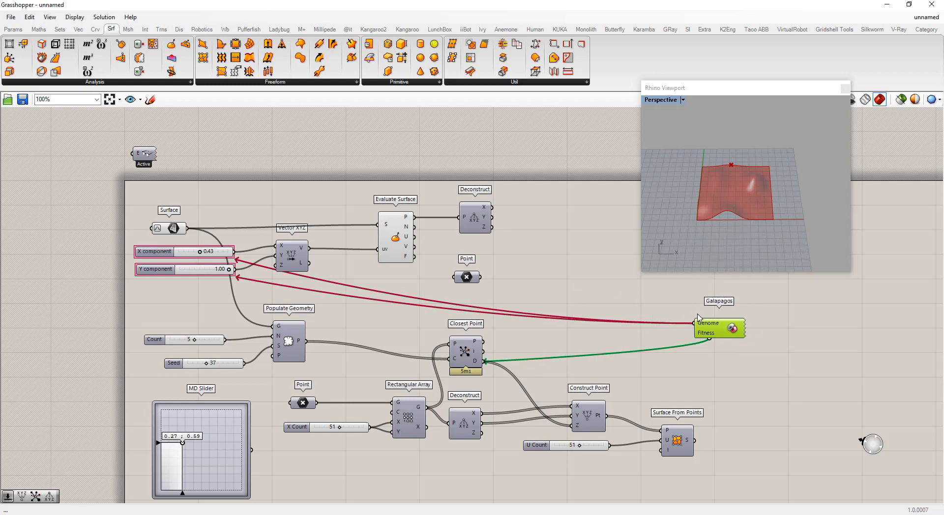
mouse_move(753, 197)
right_down()
mouse_move(759, 141)
mouse_move(729, 143)
mouse_move(745, 203)
right_up()
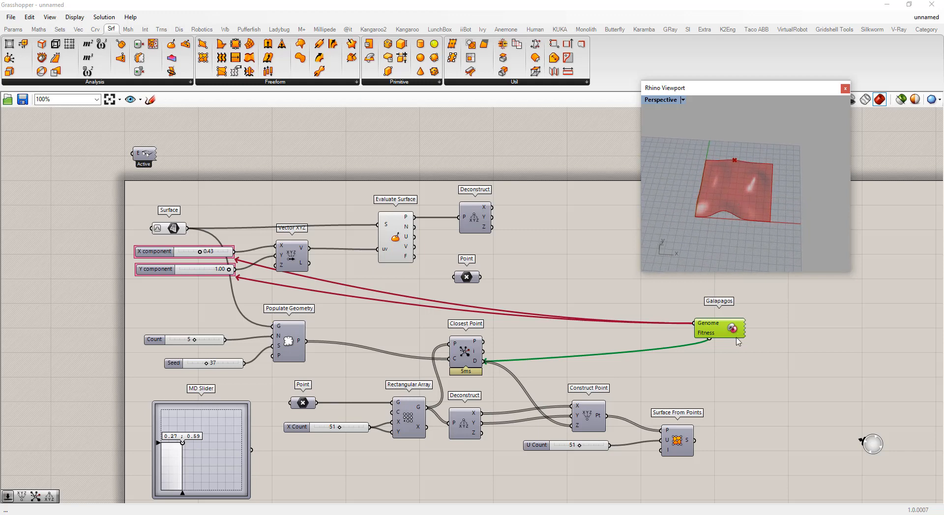
drag(707, 331, 559, 305)
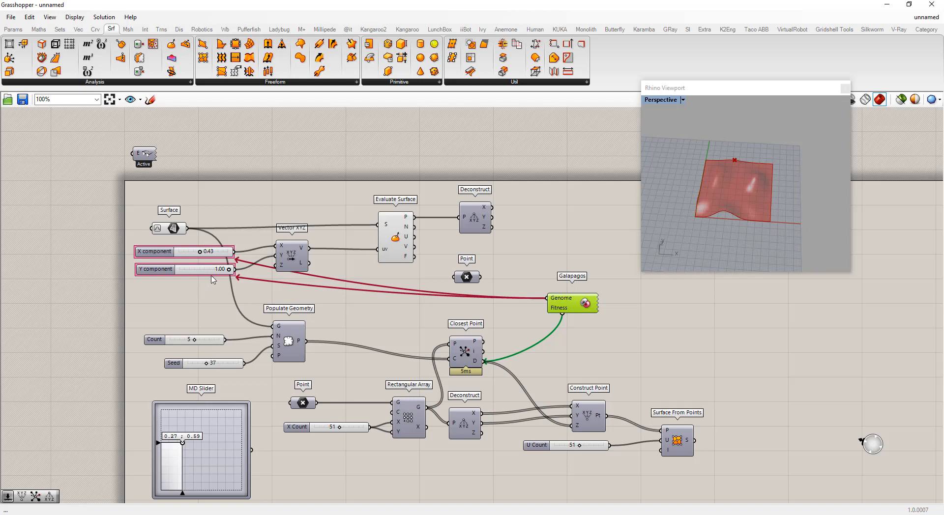
Step: Move Vector XYZ away from the X and Y component sliders until it sits directly beside the uv input of Evaluate Surface
drag(294, 259, 324, 265)
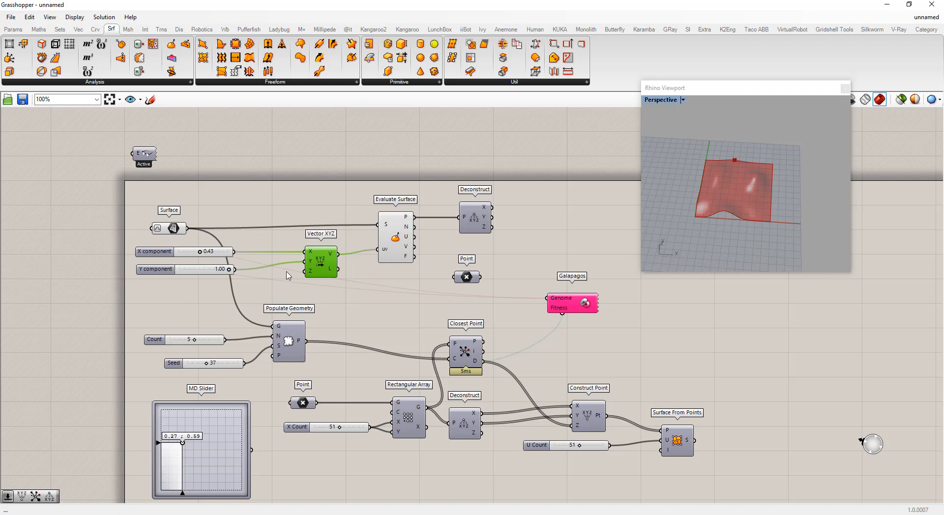
drag(322, 262, 351, 258)
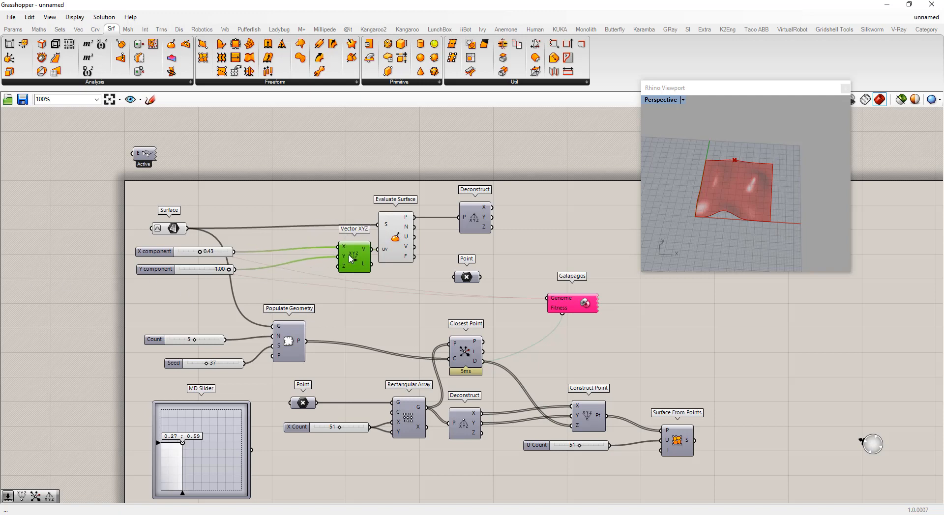
click(351, 285)
Step: Move Galapagos in just below the unconnected Point parameter and place Closest Point beside Populate Geometry
drag(588, 304, 527, 319)
click(538, 341)
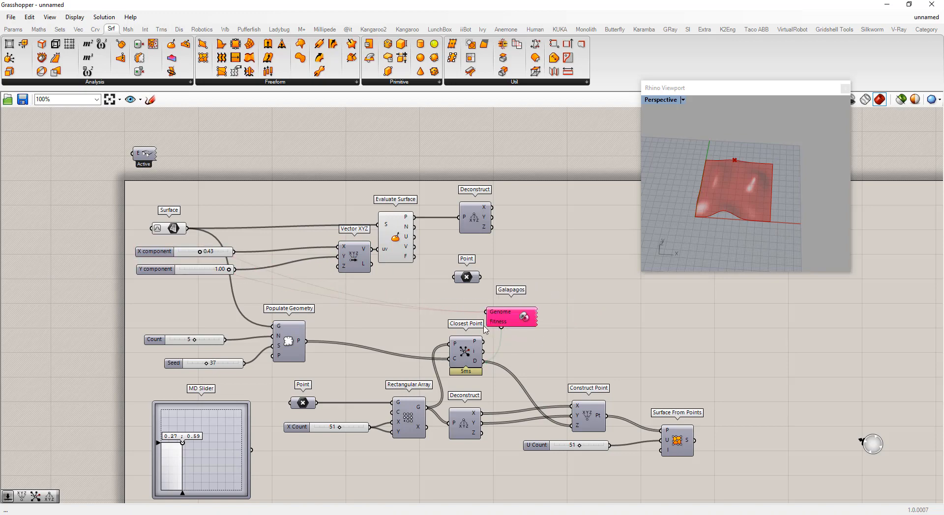
scroll(484, 330, up, 2)
drag(460, 357, 339, 339)
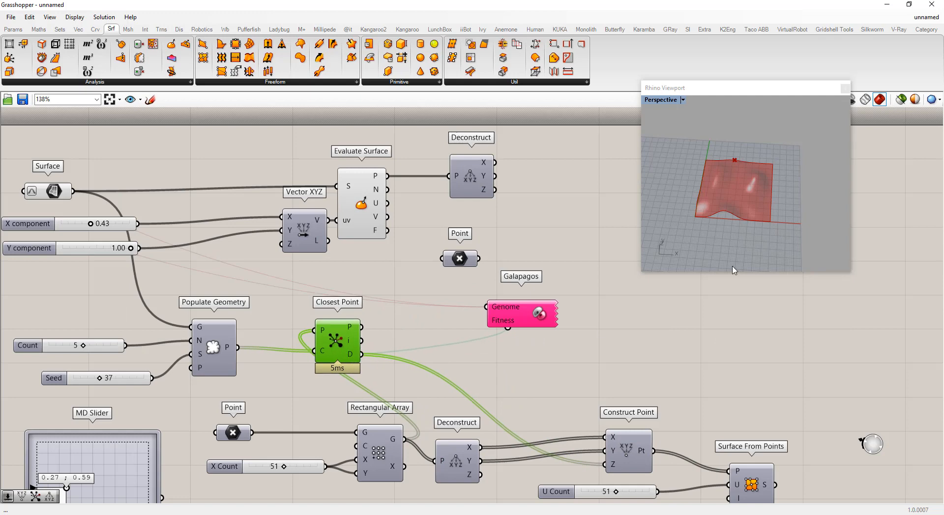
right_drag(729, 222, 674, 198)
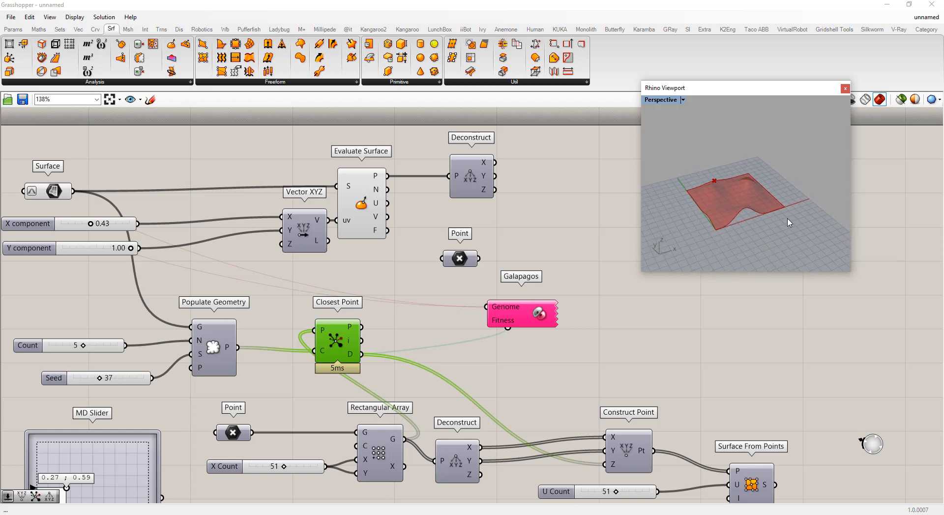